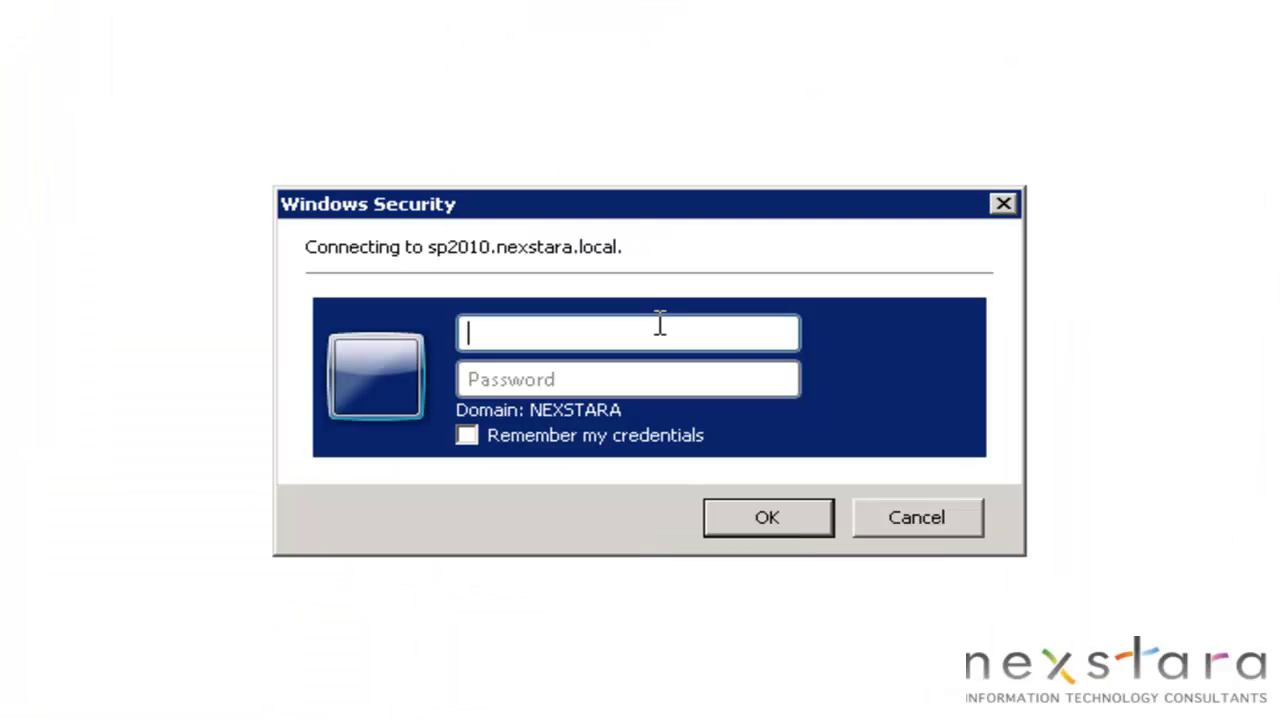
Sign in with the Administrator account to load Central Administration and its Health Analyzer warning.
{"action": "type", "text": "Administrato"}
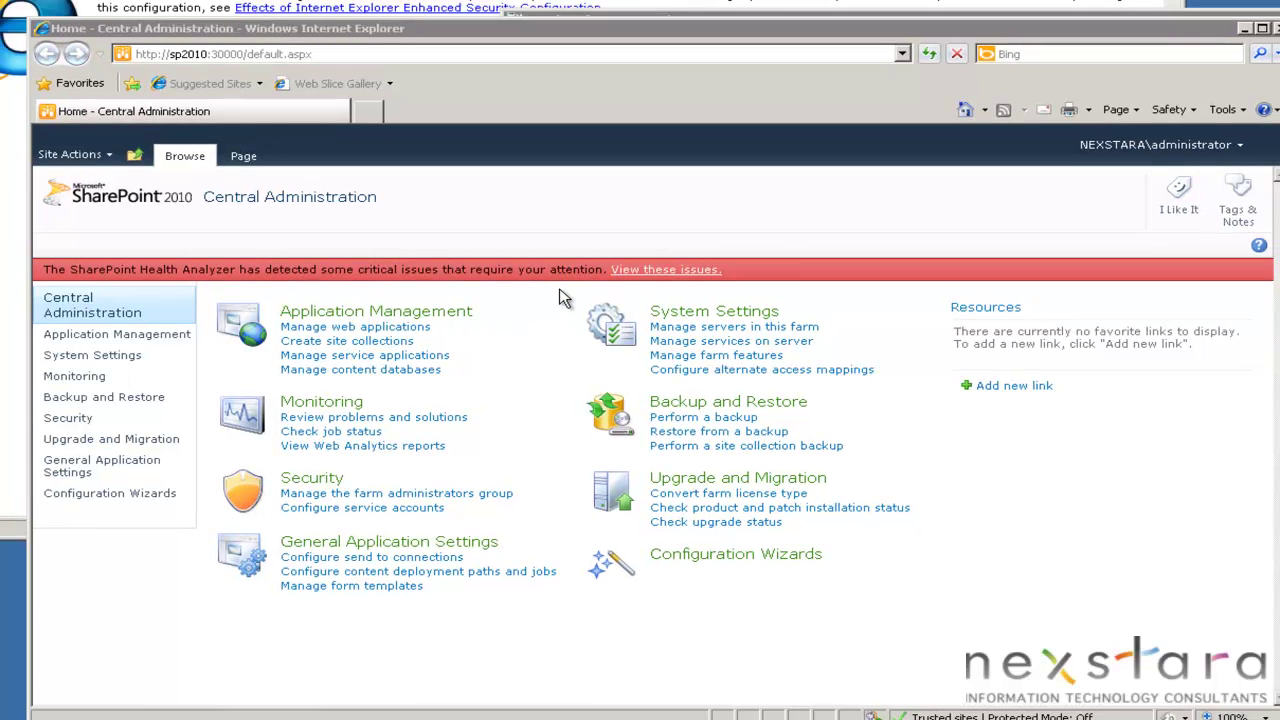
Run the weekly Health Analysis Job (SharePoint Foundation Timer, All Servers) now from Job Definitions.
{"action": "left_click", "coordinate": [93, 379]}
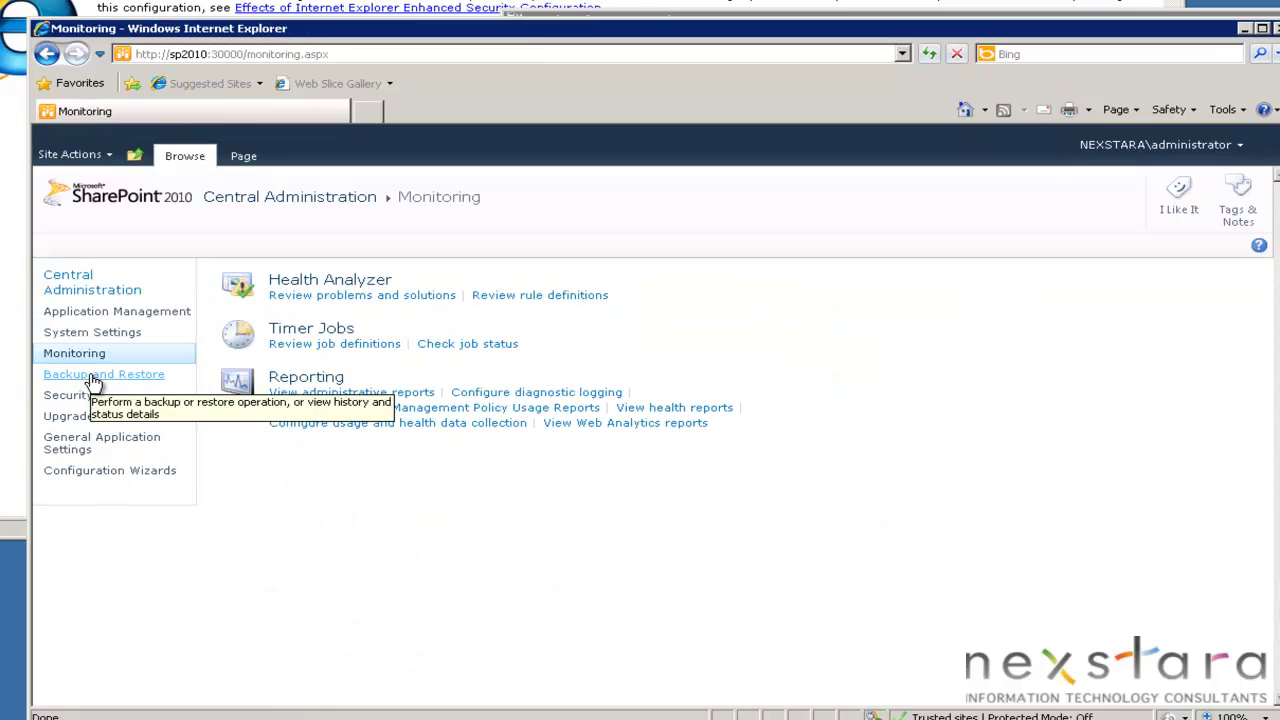
{"action": "left_click", "coordinate": [330, 345]}
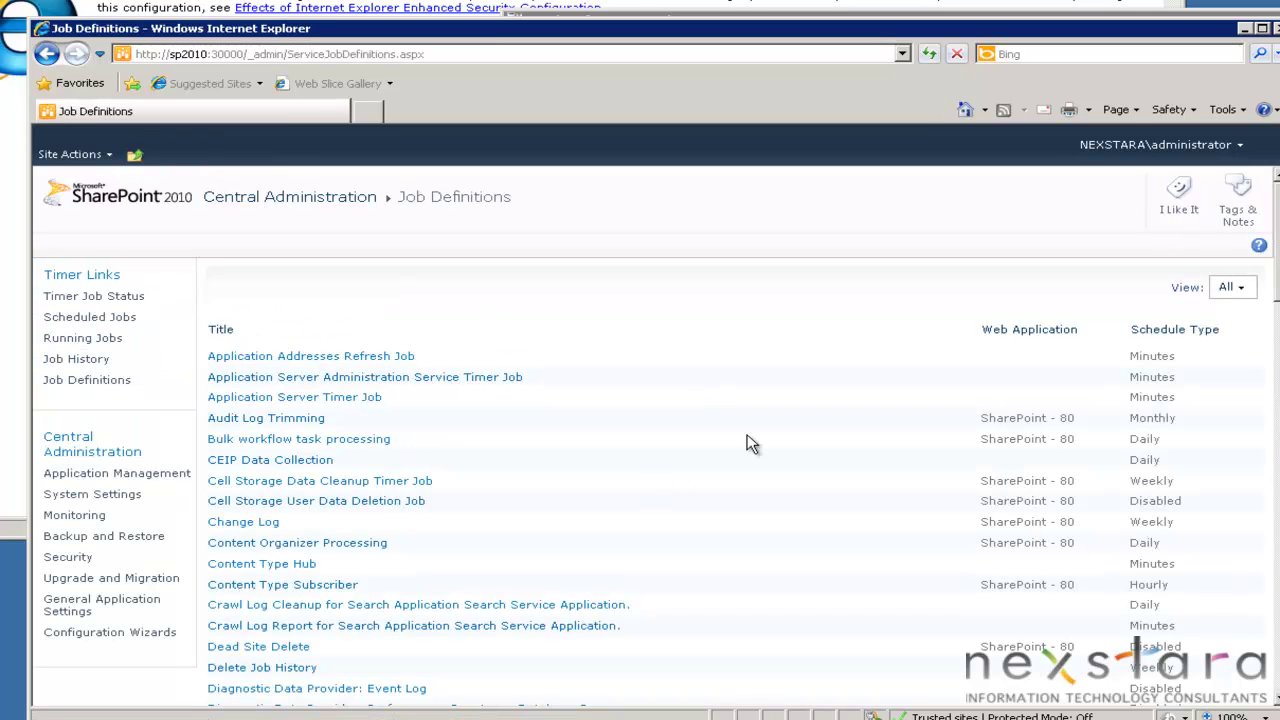
{"action": "scroll", "coordinate": [1155, 490], "scroll_direction": "down", "scroll_amount": 6}
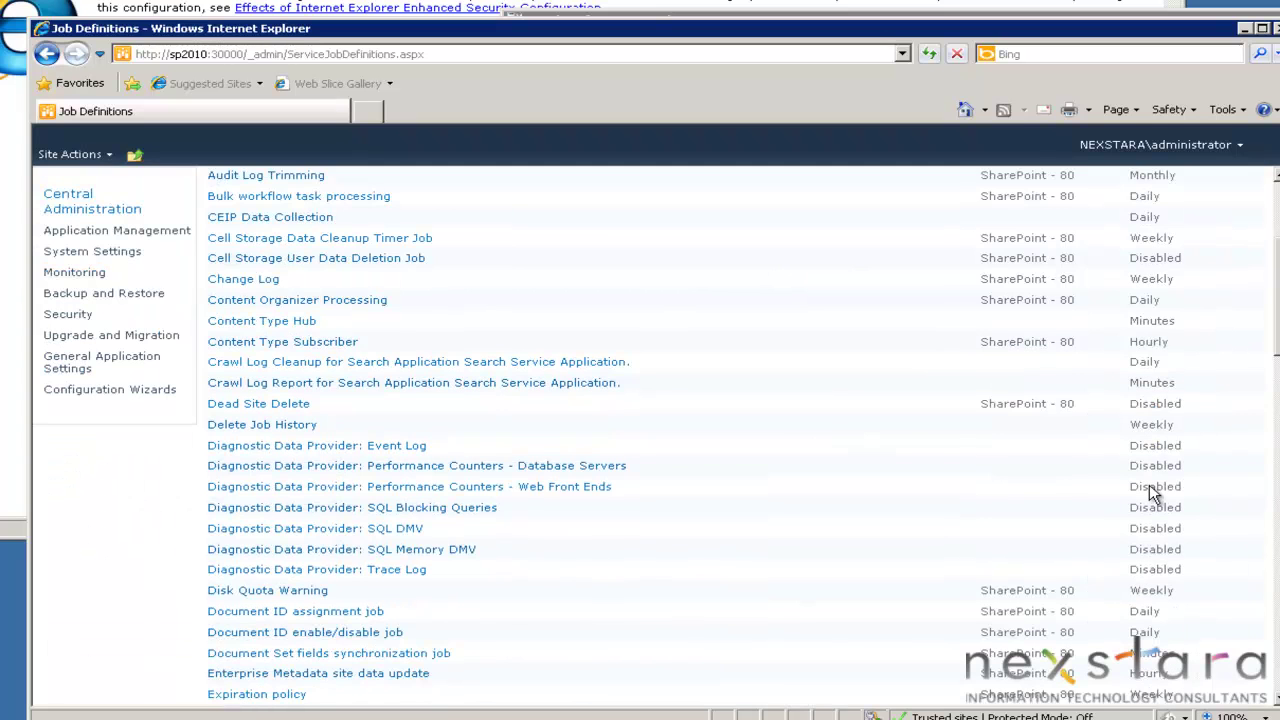
{"action": "scroll", "coordinate": [1177, 594], "scroll_direction": "down", "scroll_amount": 4}
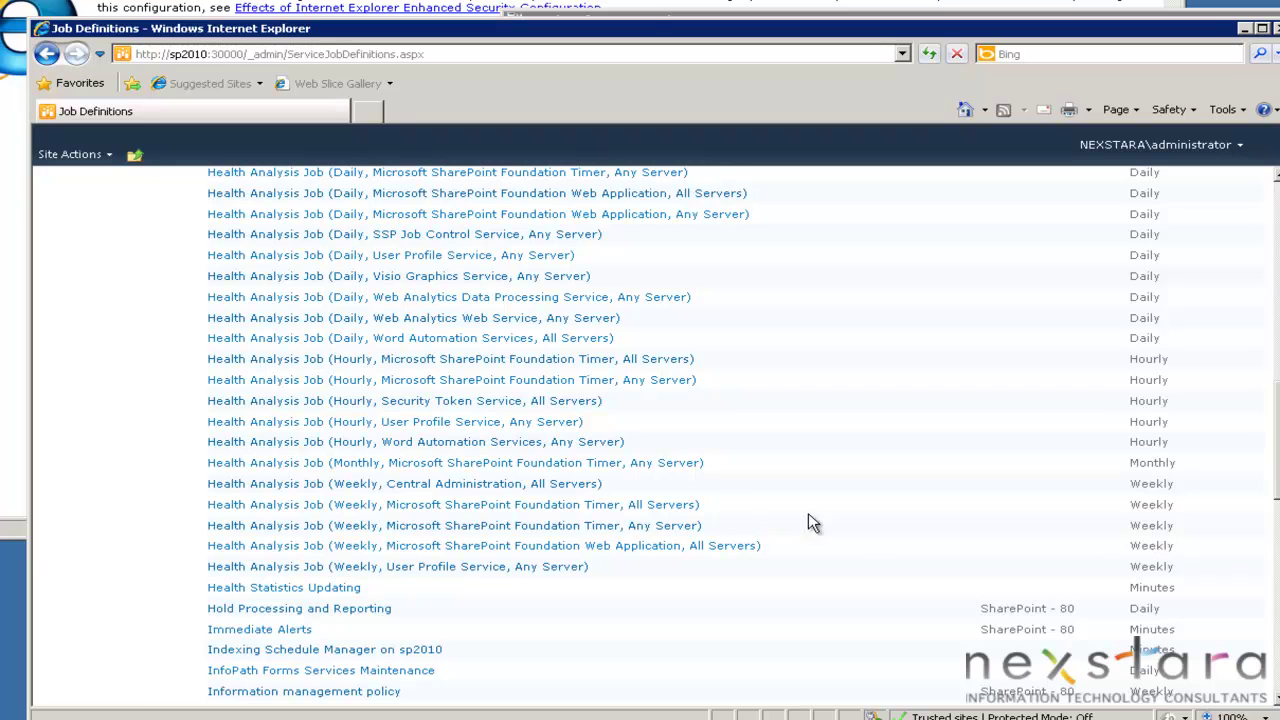
{"action": "left_click", "coordinate": [600, 506]}
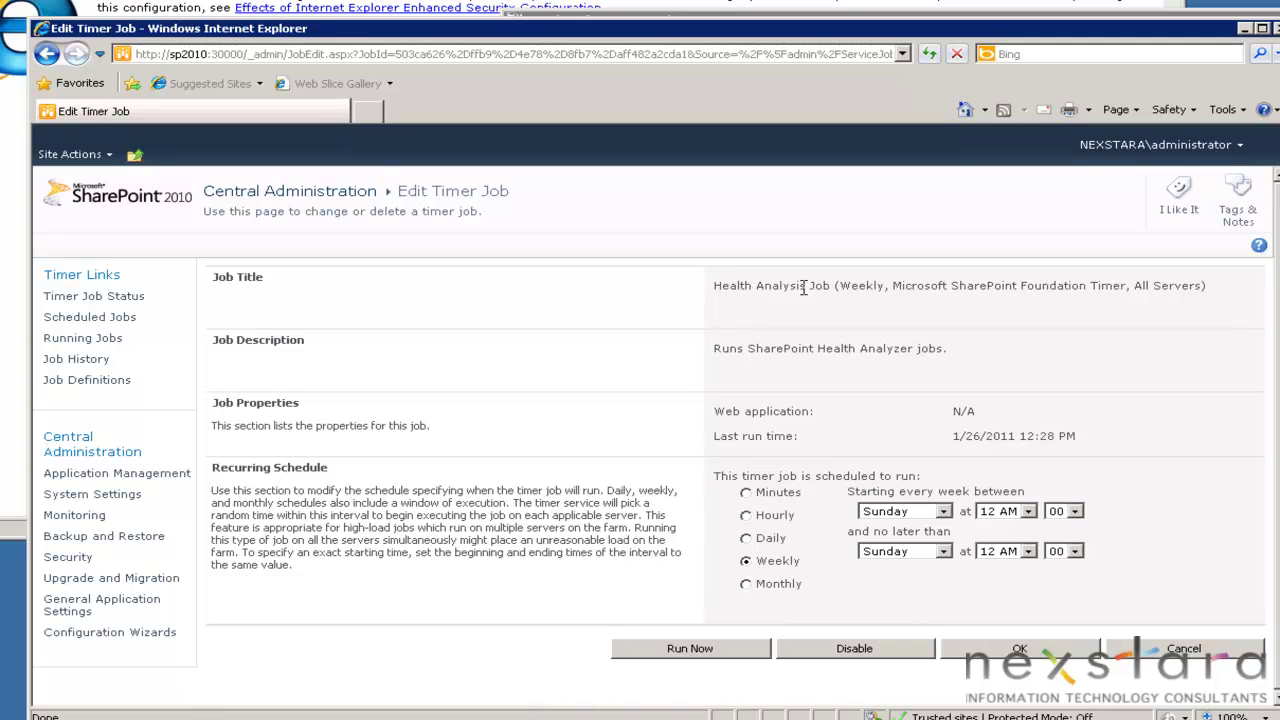
{"action": "left_click_drag", "start_coordinate": [714, 286], "coordinate": [822, 289]}
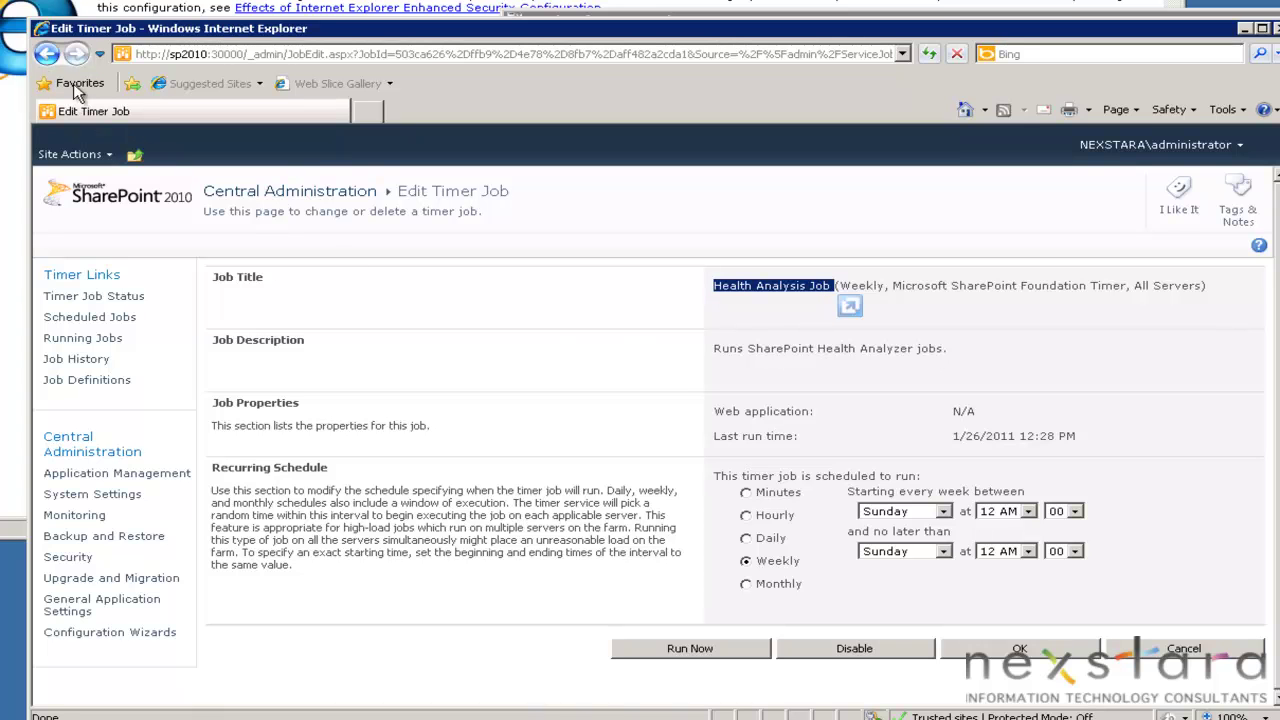
{"action": "left_click", "coordinate": [702, 643]}
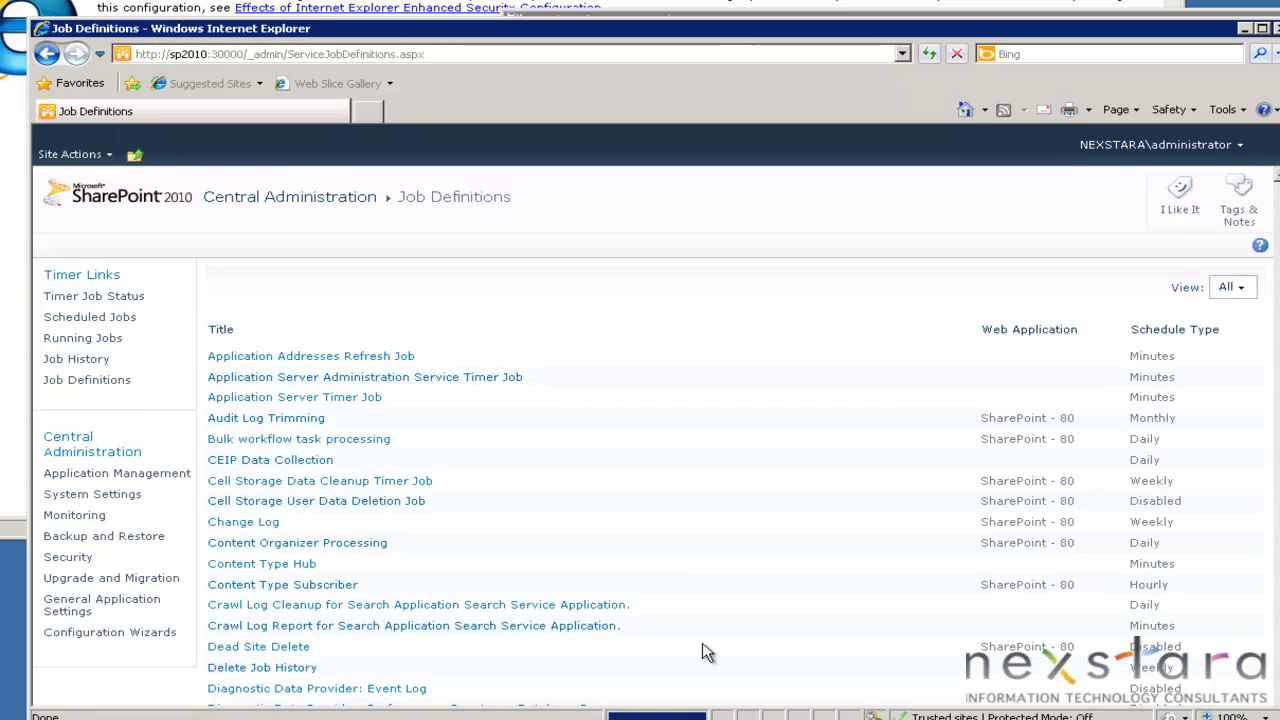
{"action": "scroll", "coordinate": [702, 652], "scroll_direction": "down", "scroll_amount": 1}
{"action": "scroll", "coordinate": [706, 652], "scroll_direction": "down", "scroll_amount": 3}
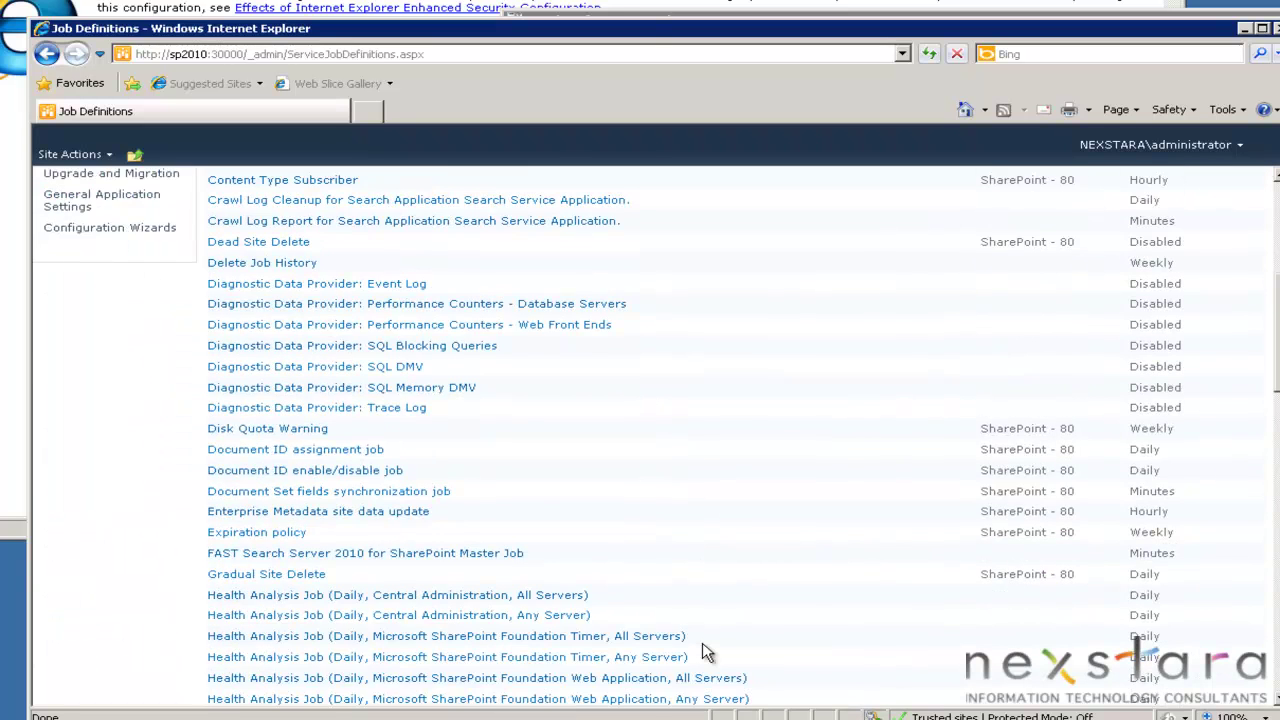
{"action": "scroll", "coordinate": [690, 640], "scroll_direction": "up", "scroll_amount": 5}
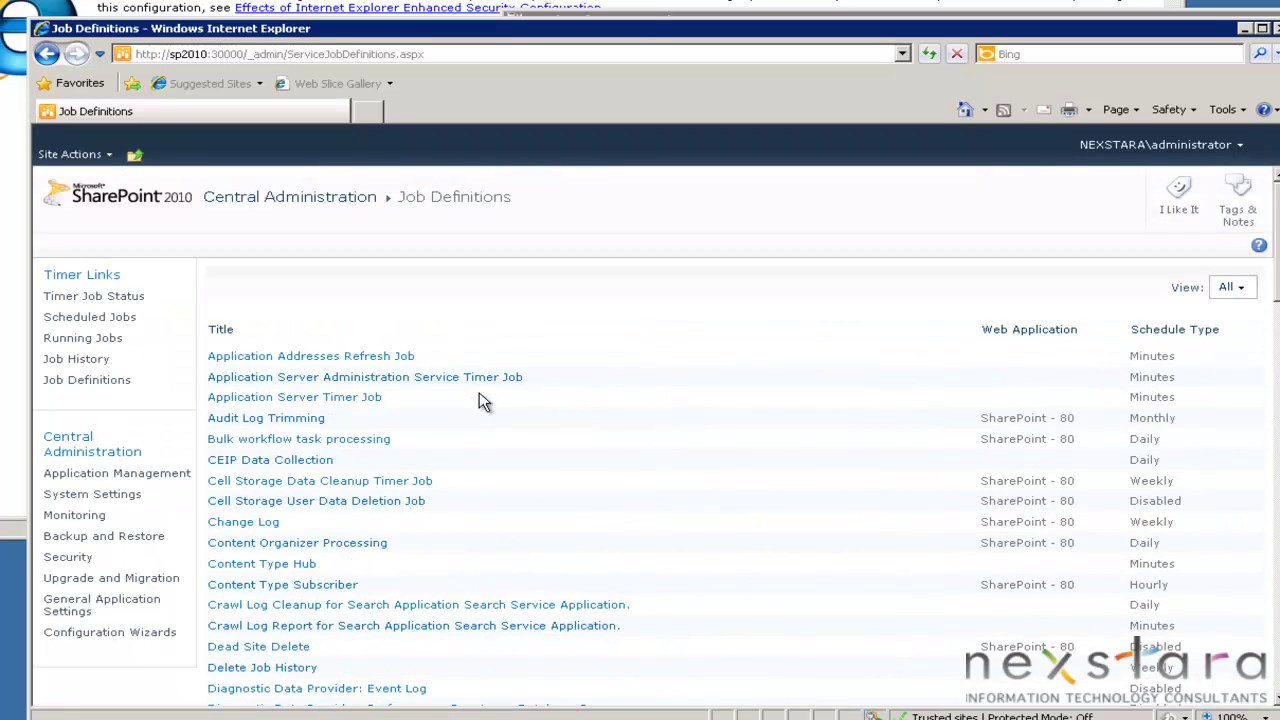
Open Monitoring > Review problems and solutions to list the Security, Performance and Configuration issues.
{"action": "left_click", "coordinate": [98, 522]}
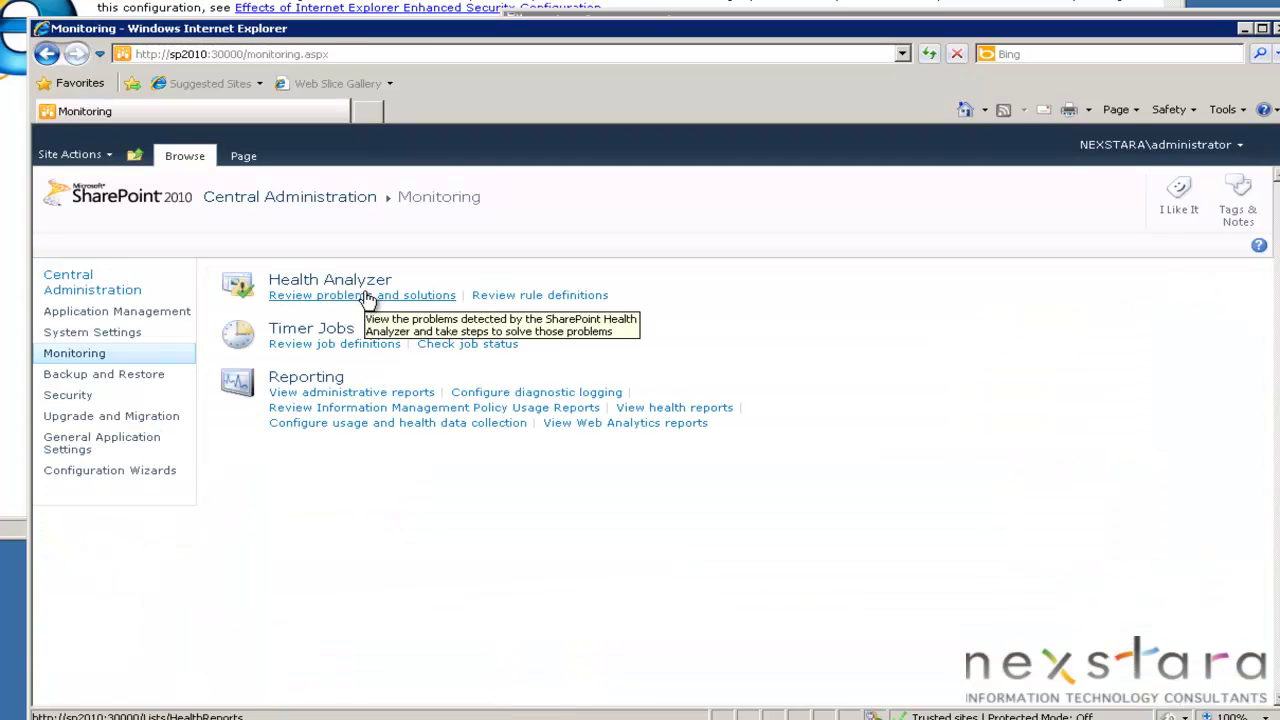
{"action": "left_click", "coordinate": [362, 303]}
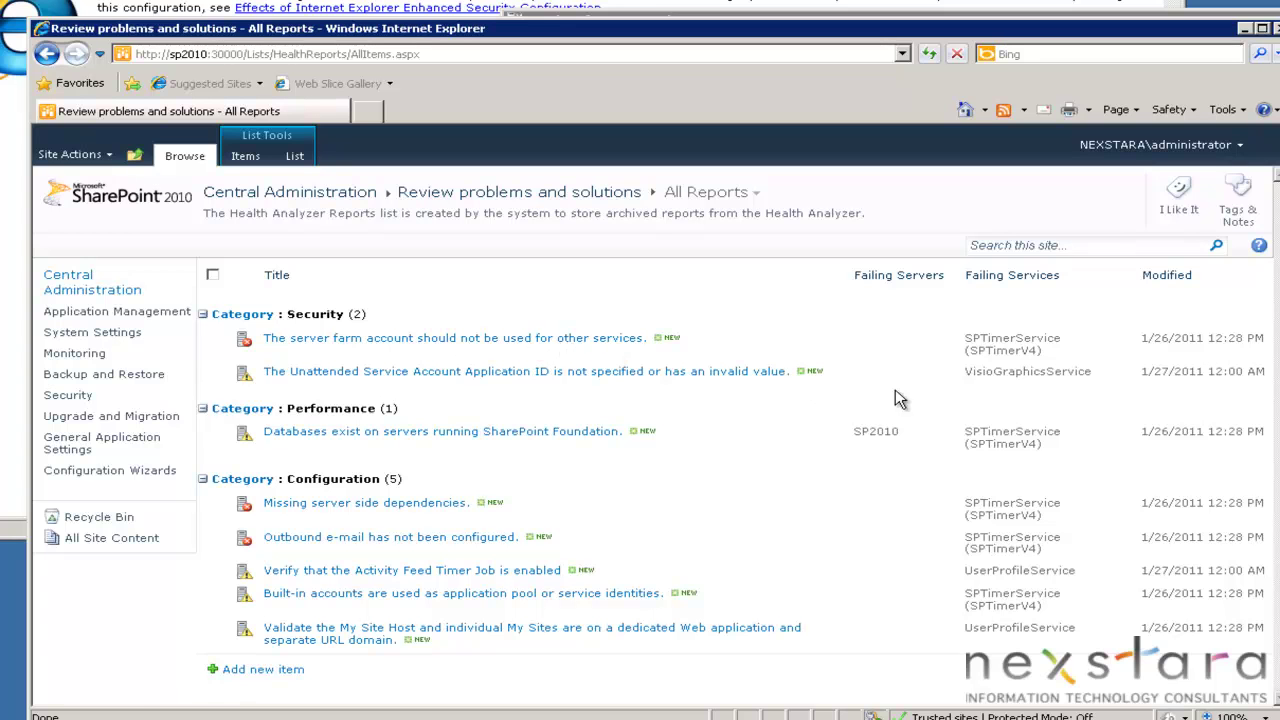
Open the server farm account report and pick out Web Analytics Data Processing Service in its explanation.
{"action": "left_click", "coordinate": [598, 345]}
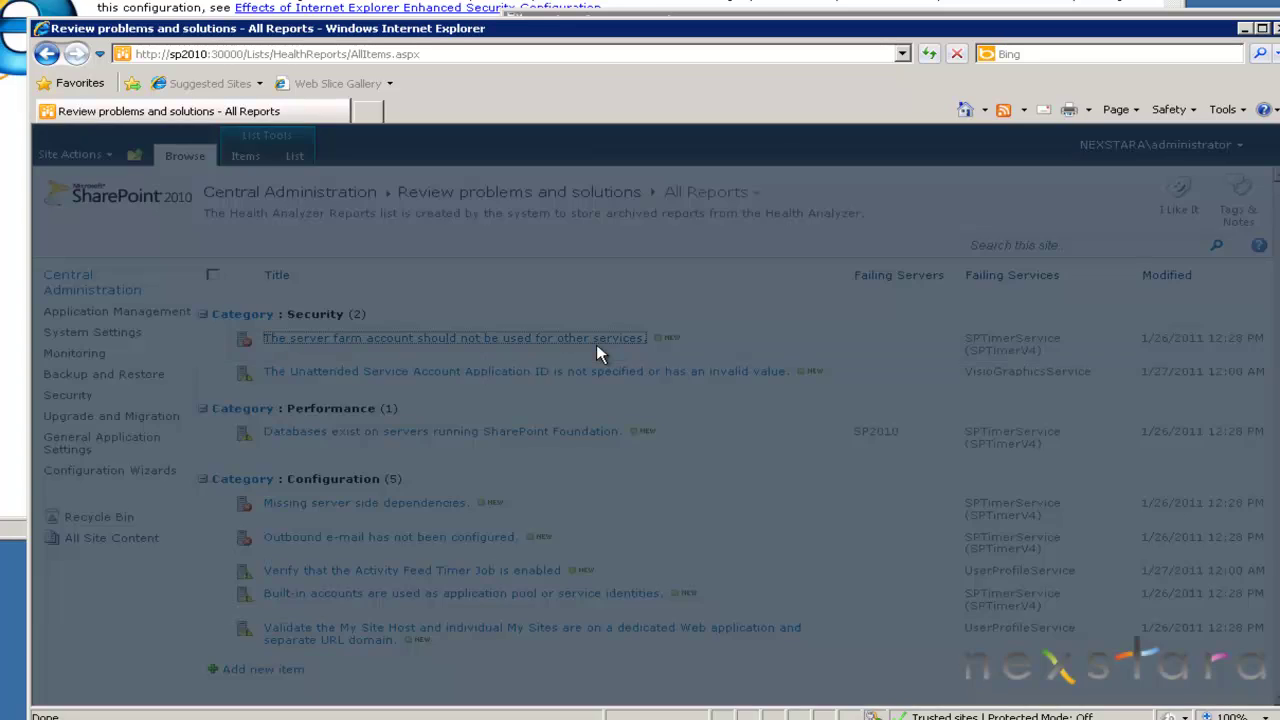
{"action": "left_click_drag", "start_coordinate": [585, 320], "coordinate": [798, 392]}
{"action": "left_click", "coordinate": [602, 403]}
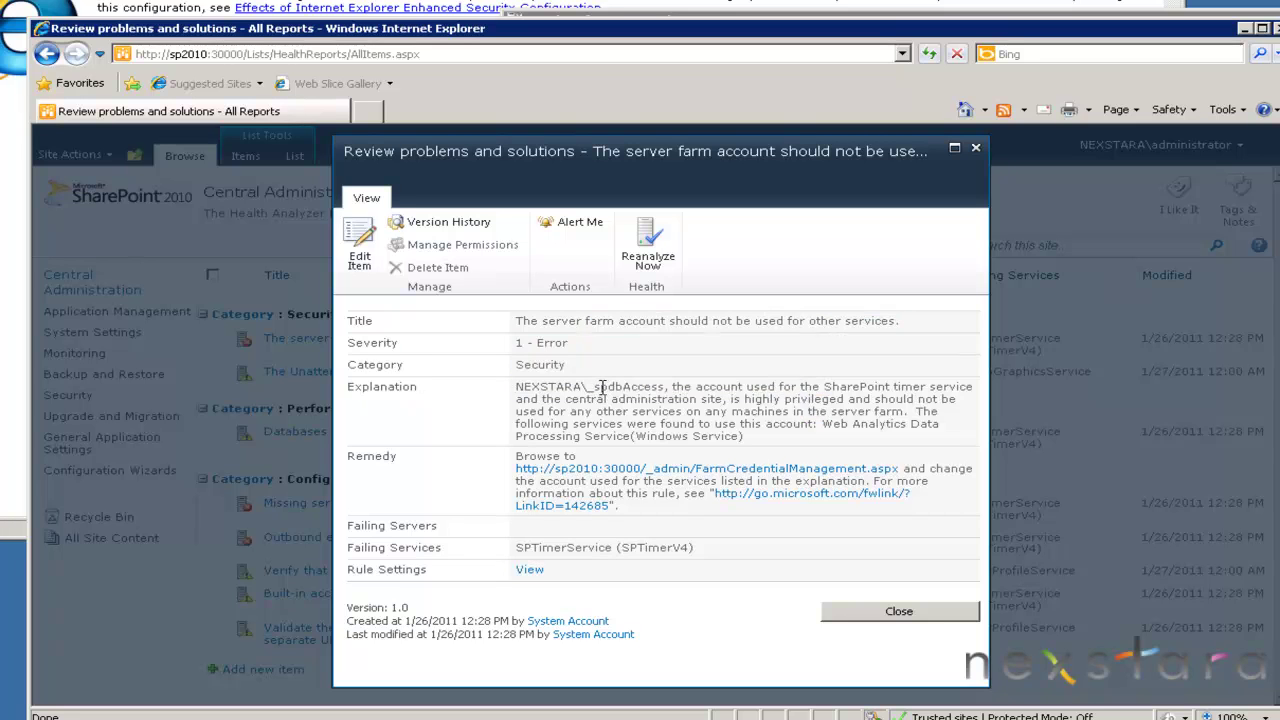
{"action": "left_click_drag", "start_coordinate": [614, 387], "coordinate": [731, 410]}
{"action": "left_click", "coordinate": [727, 402]}
{"action": "left_click_drag", "start_coordinate": [830, 424], "coordinate": [838, 438]}
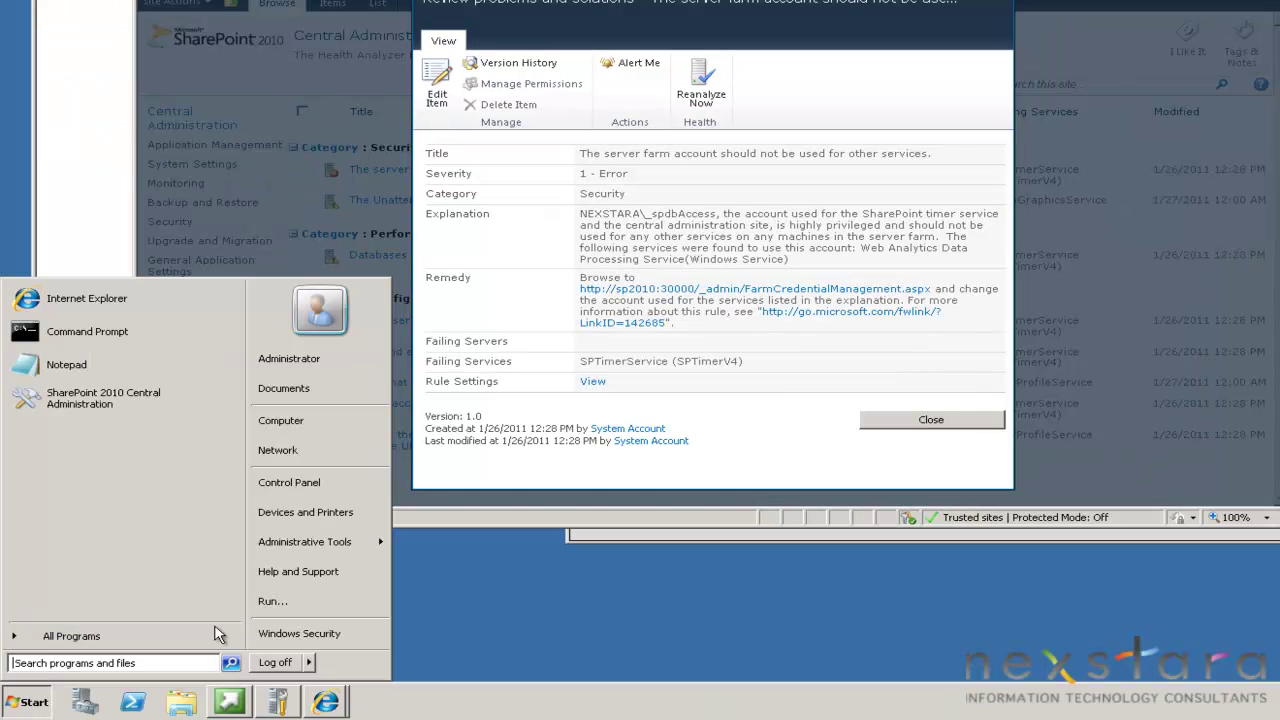
Launch mmc and add the Active Directory Users and Computers snap-in.
{"action": "left_click", "coordinate": [292, 600]}
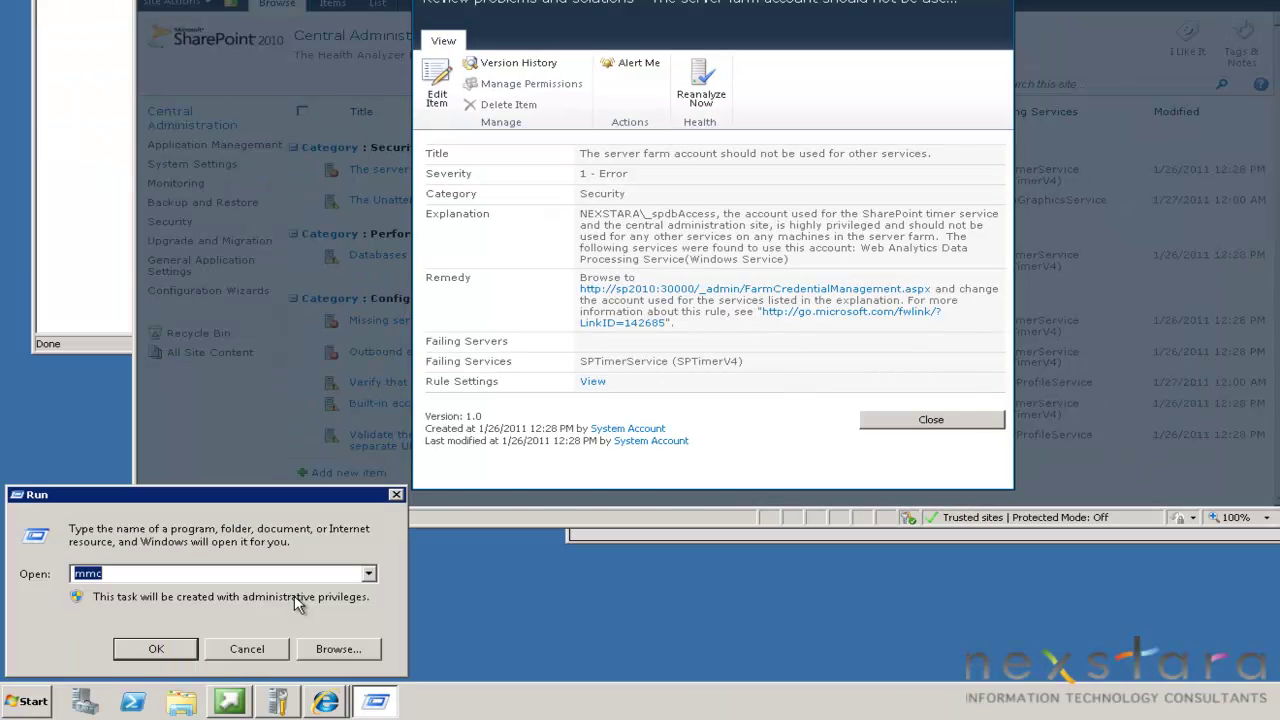
{"action": "key", "text": "Return"}
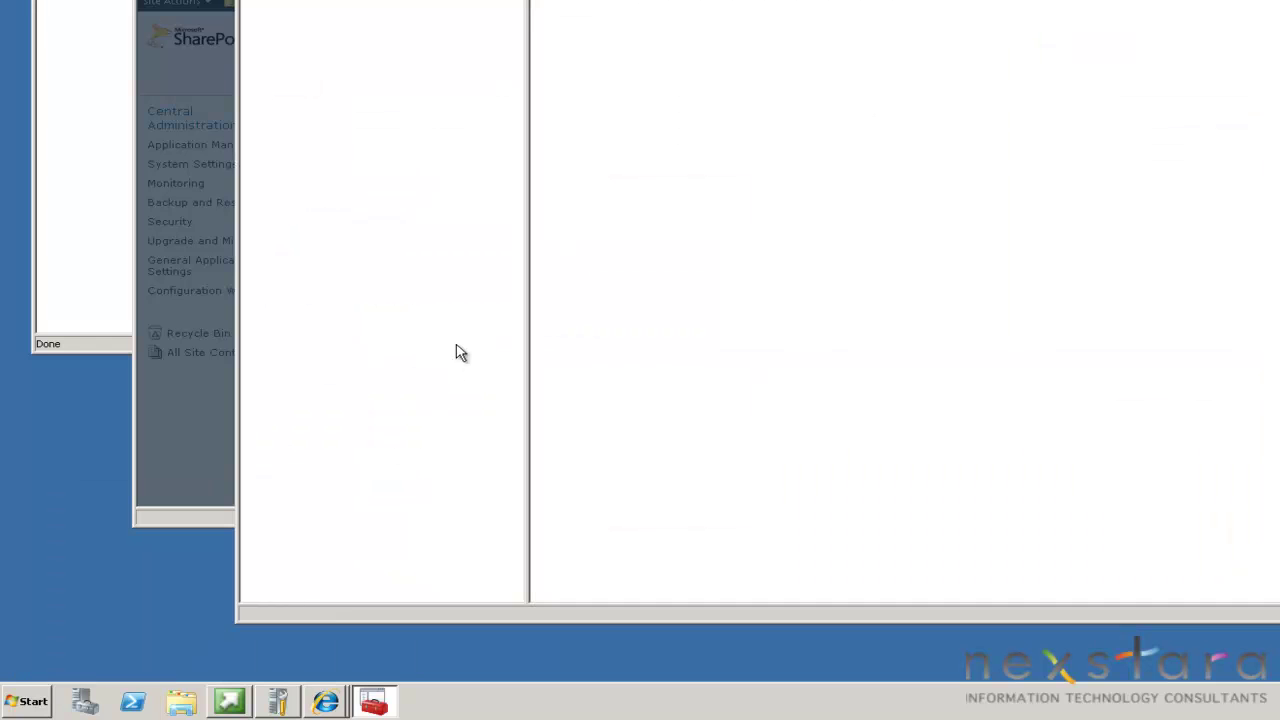
{"action": "left_click", "coordinate": [47, 34]}
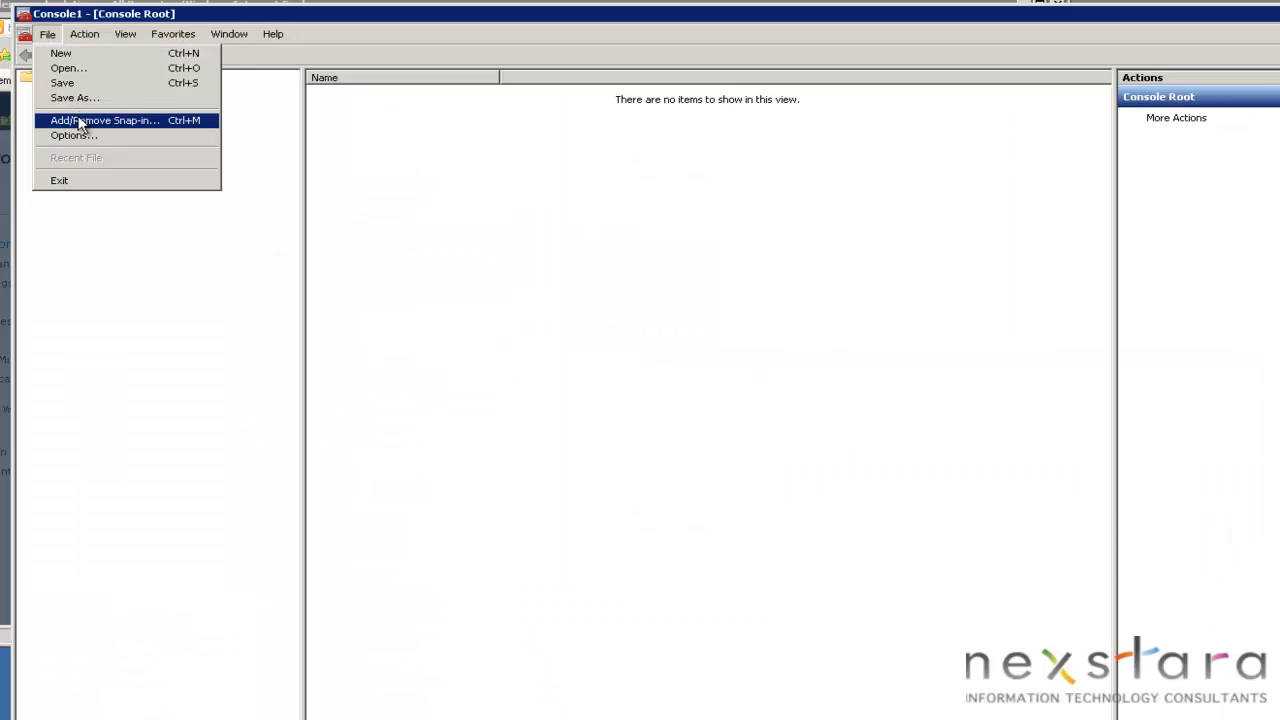
{"action": "left_click", "coordinate": [80, 122]}
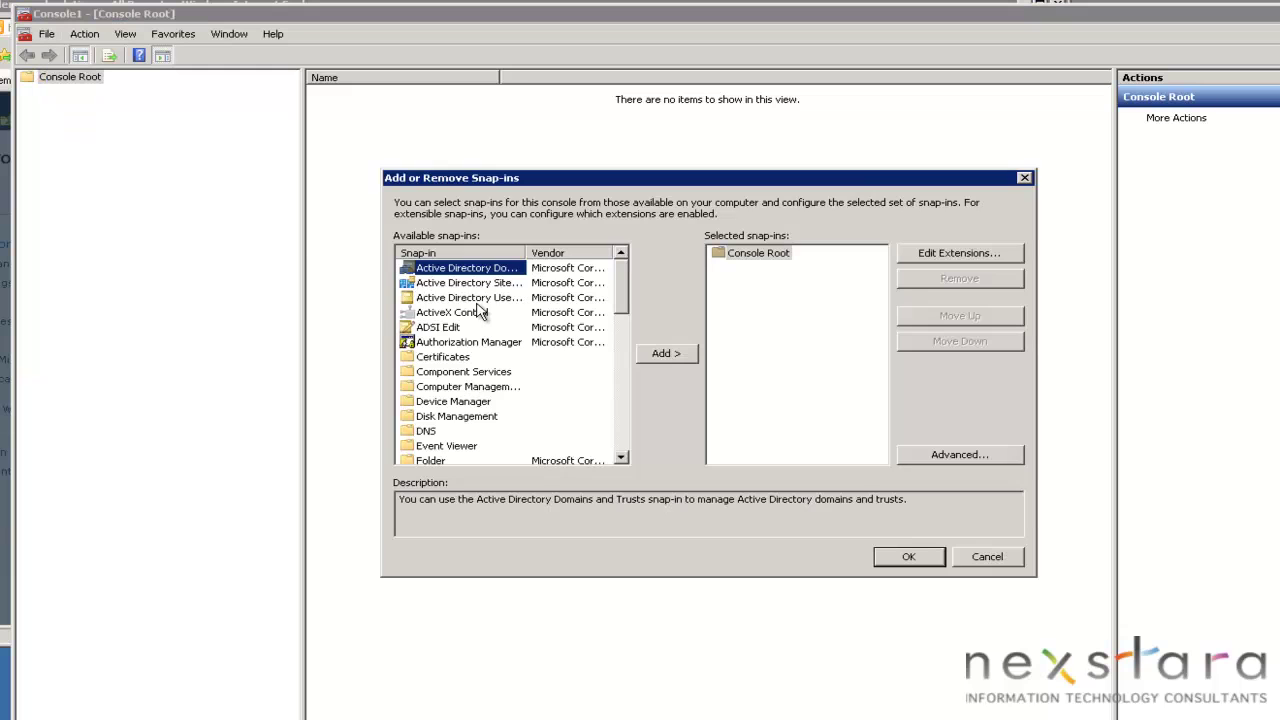
{"action": "left_click", "coordinate": [473, 297]}
{"action": "left_click", "coordinate": [664, 353]}
{"action": "left_click", "coordinate": [908, 557]}
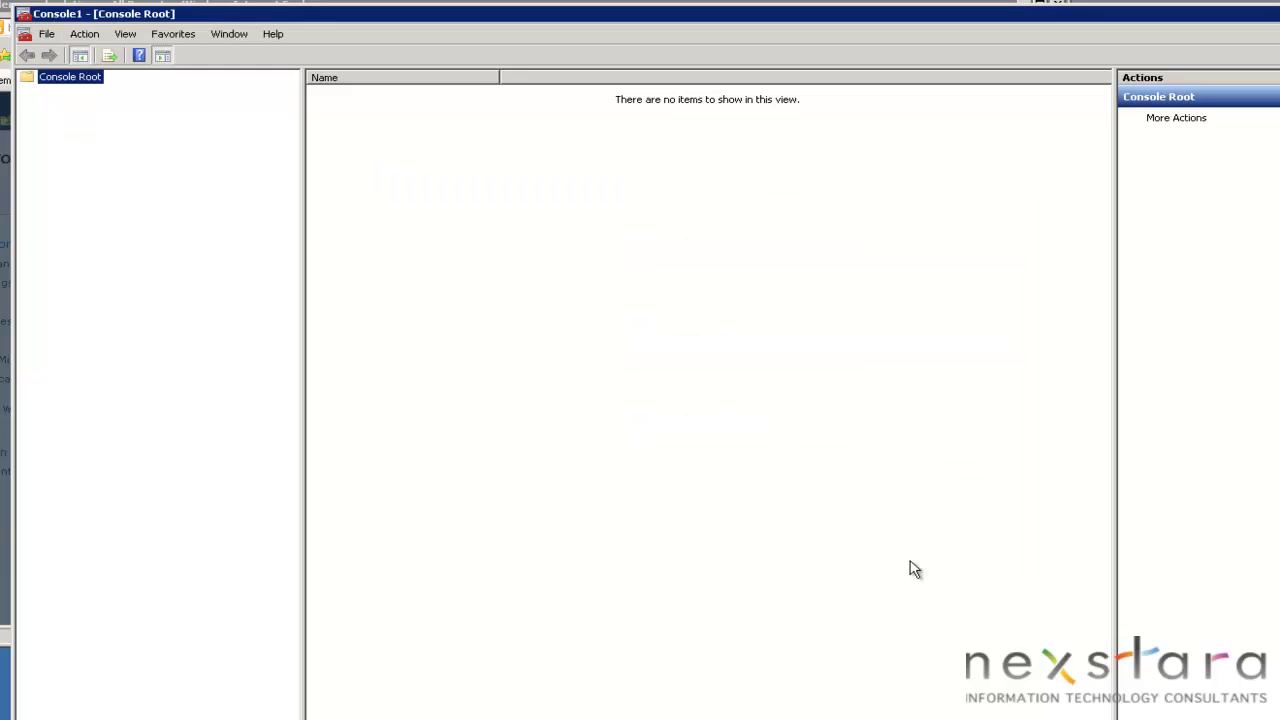
Expand nexstara.local and show the users in the Services Accounts unit.
{"action": "left_click", "coordinate": [28, 91]}
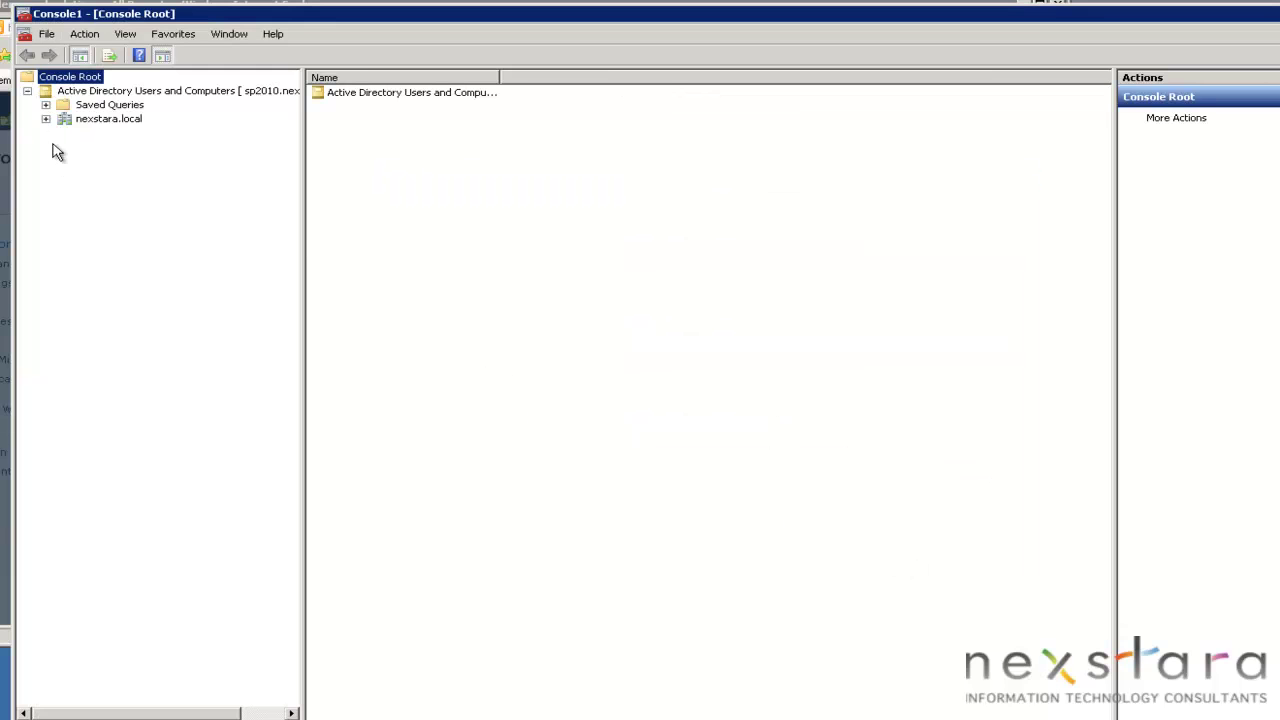
{"action": "left_click", "coordinate": [45, 119]}
{"action": "left_click", "coordinate": [112, 203]}
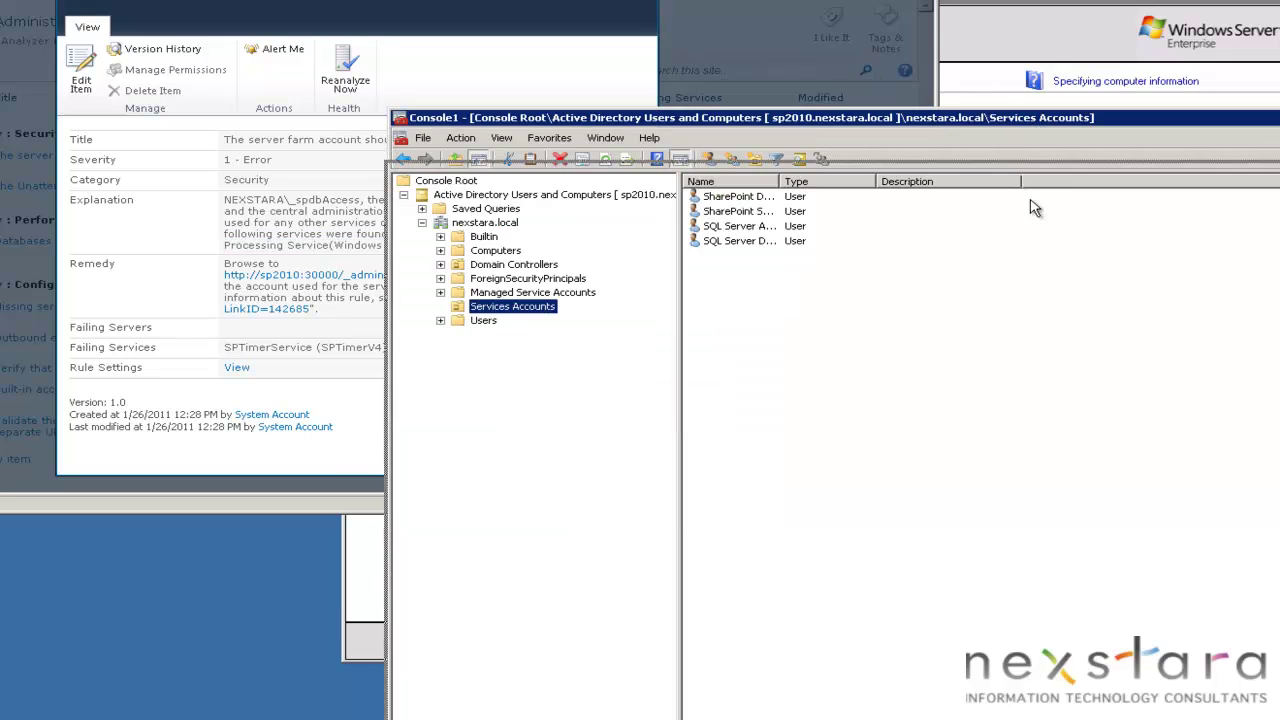
{"action": "left_click_drag", "start_coordinate": [1037, 120], "coordinate": [1038, 285]}
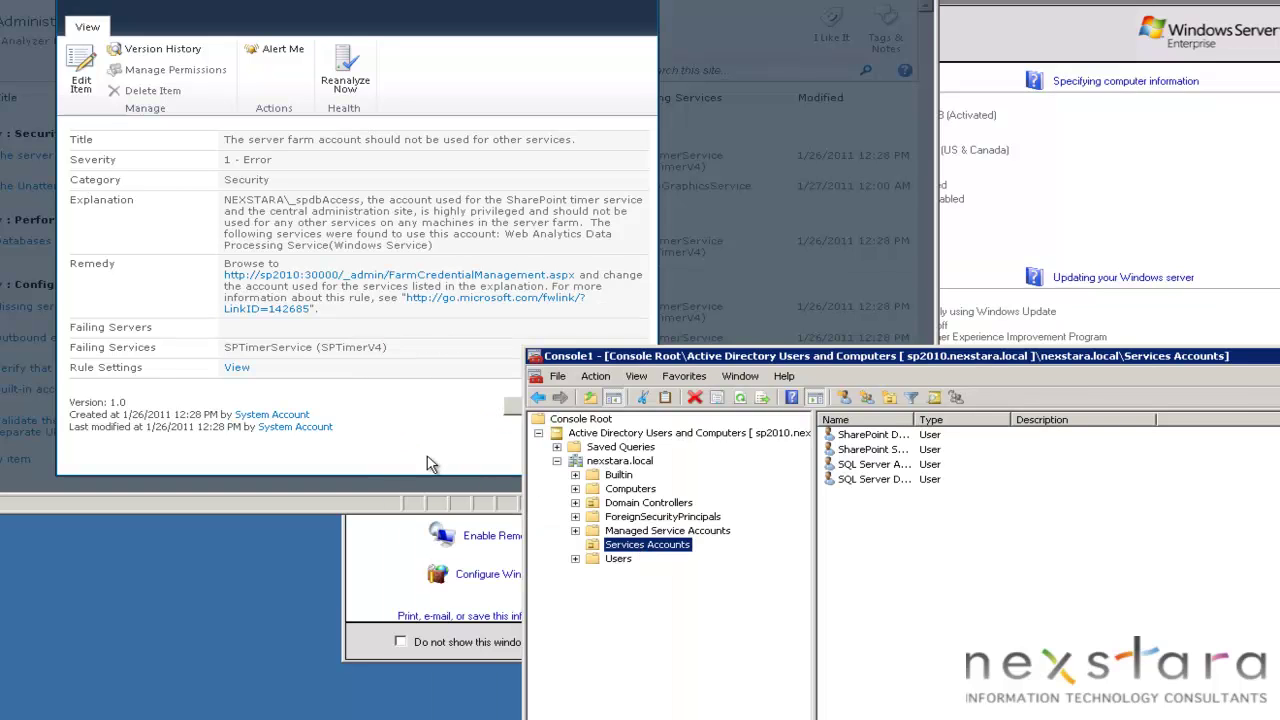
Start a new user in Services Accounts named SharePoint Web Analytics with logon _spWebAnalytics.
{"action": "right_click", "coordinate": [600, 544]}
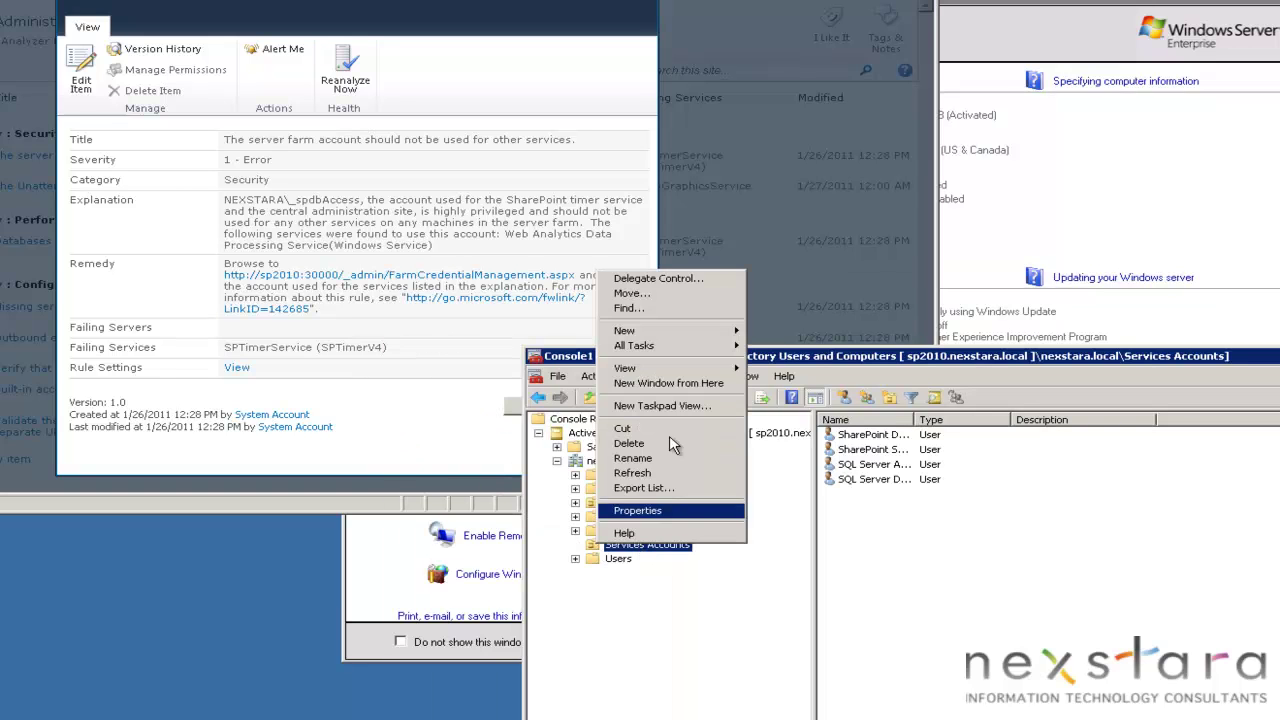
{"action": "mouse_move", "coordinate": [706, 337]}
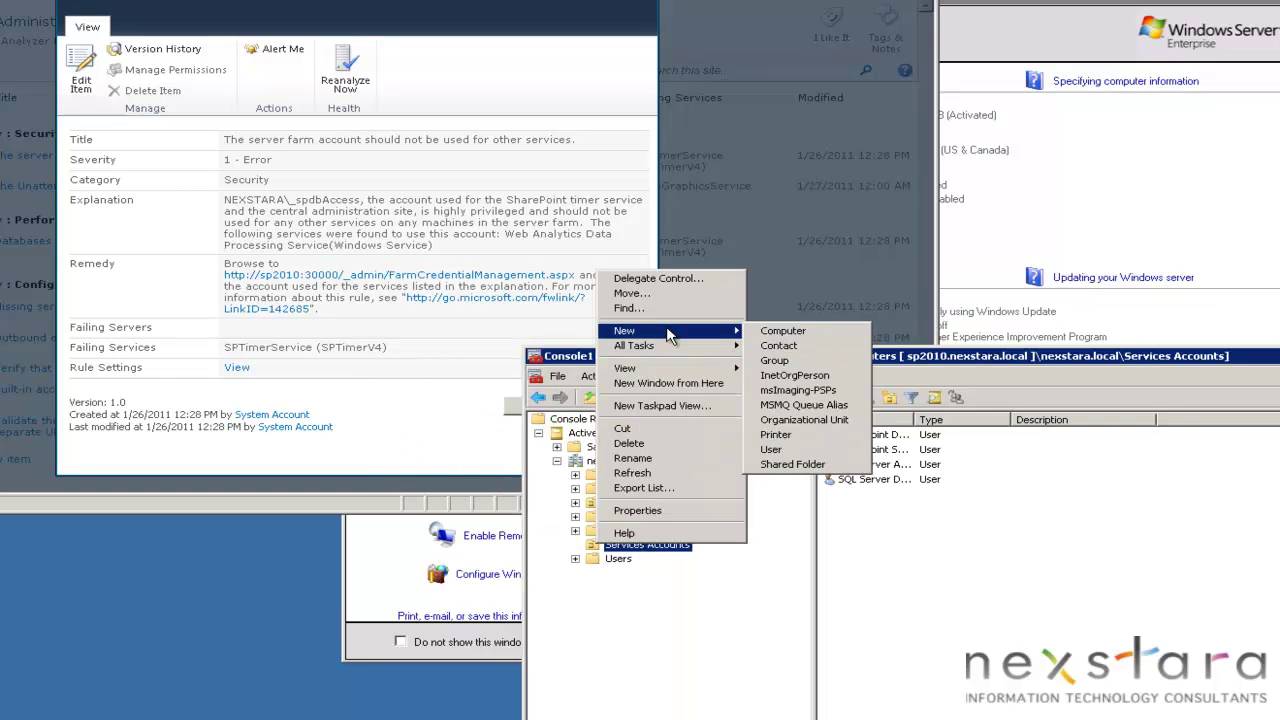
{"action": "left_click", "coordinate": [789, 451]}
{"action": "type", "text": "SharePoin"}
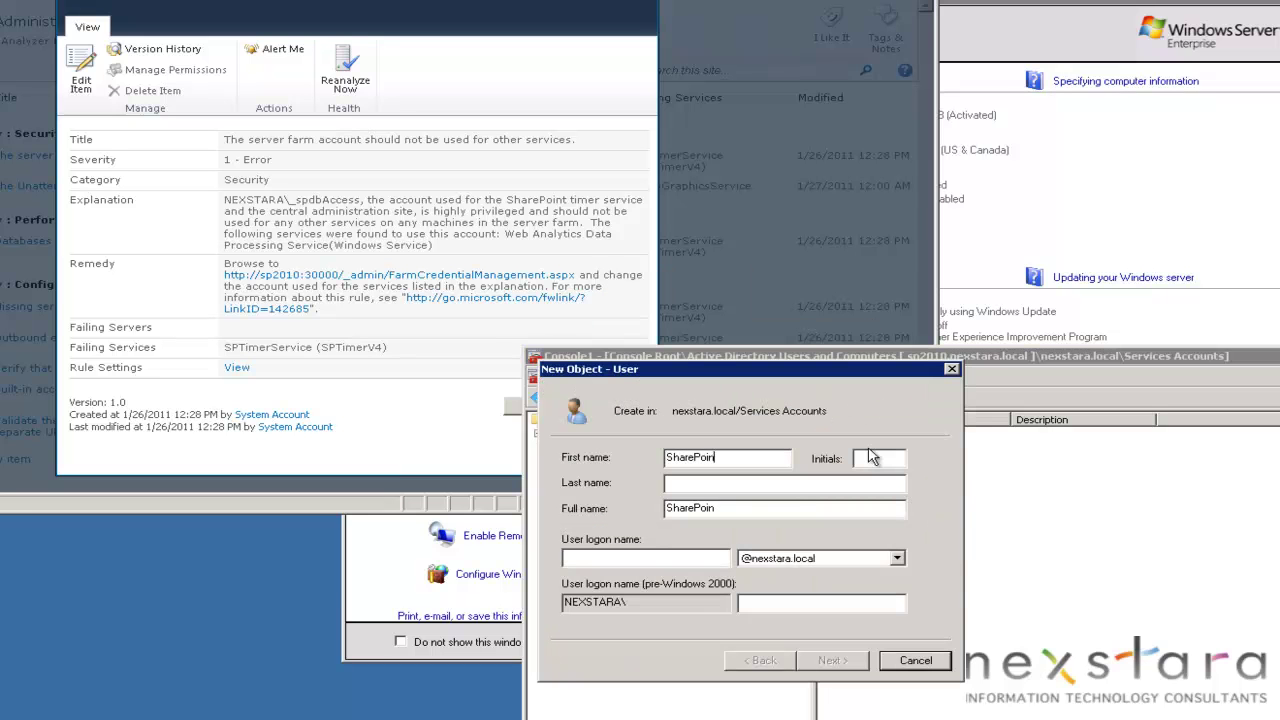
{"action": "type", "text": "t Web Analytics"}
{"action": "key", "text": "Tab"}
{"action": "key", "text": "Tab"}
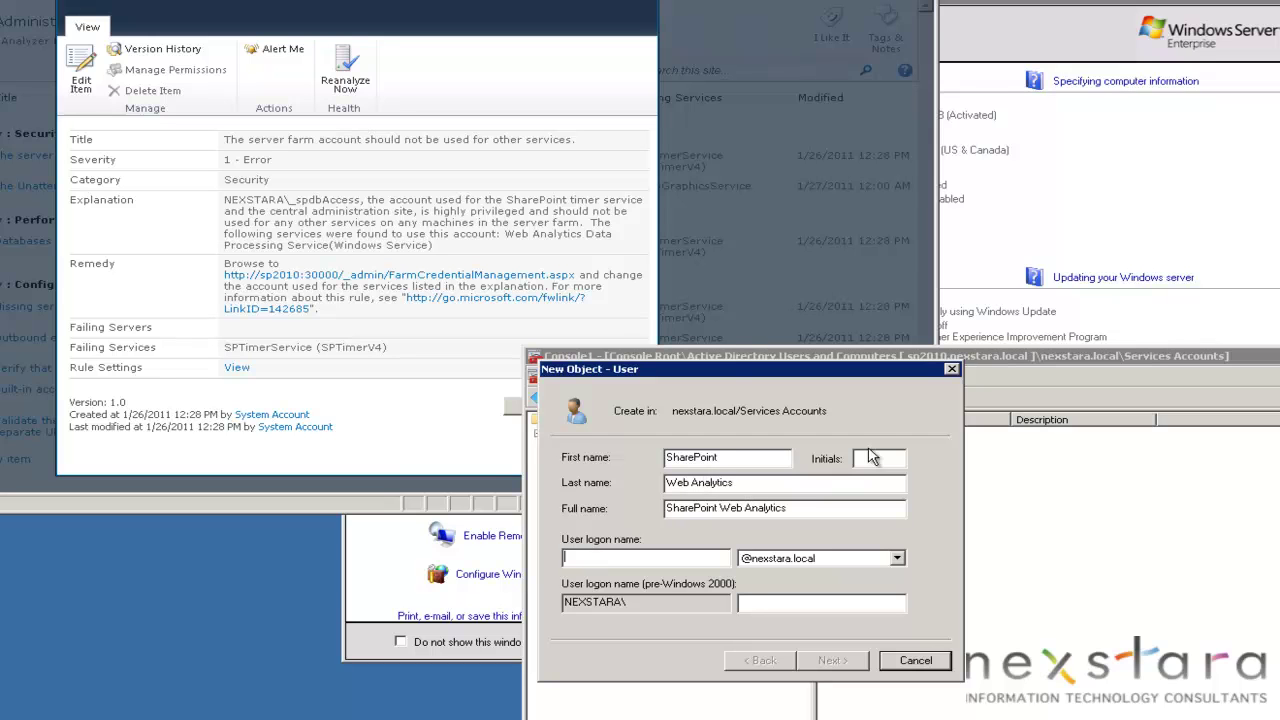
{"action": "type", "text": "_spWebAn"}
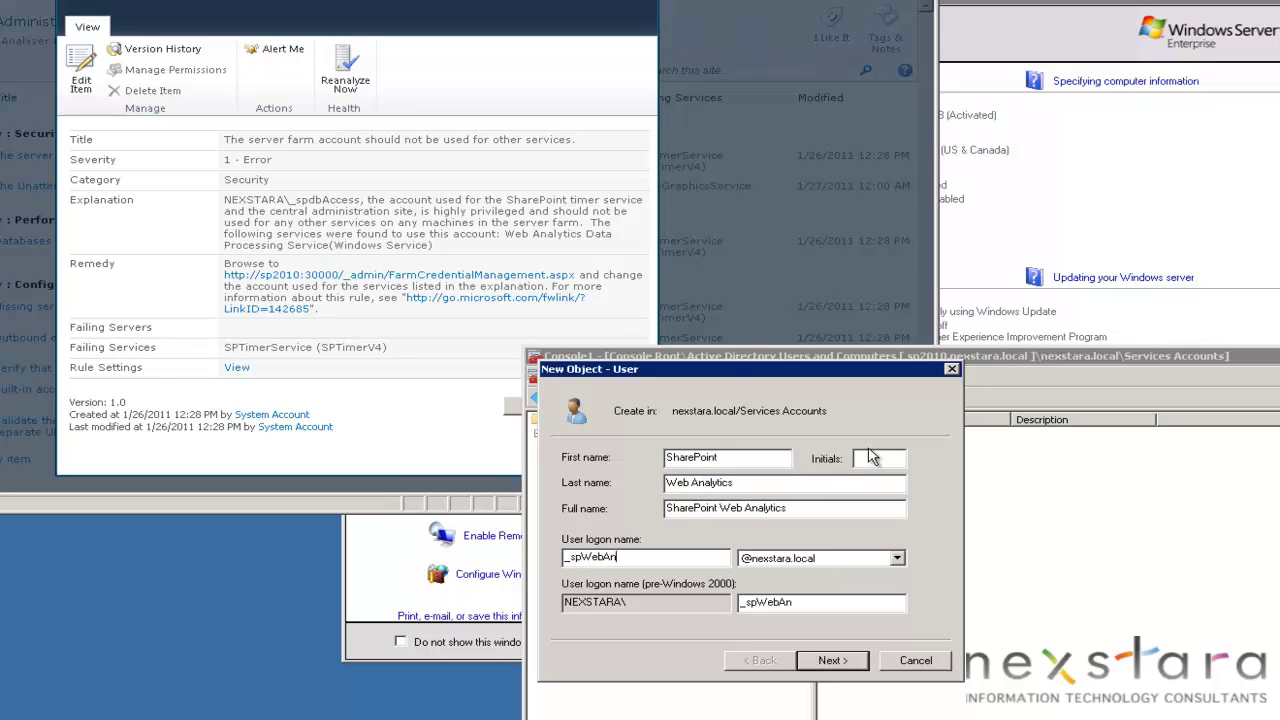
{"action": "type", "text": "alytics"}
Enter the account password, set it never to expire, and finish creating the user.
{"action": "left_click", "coordinate": [831, 660]}
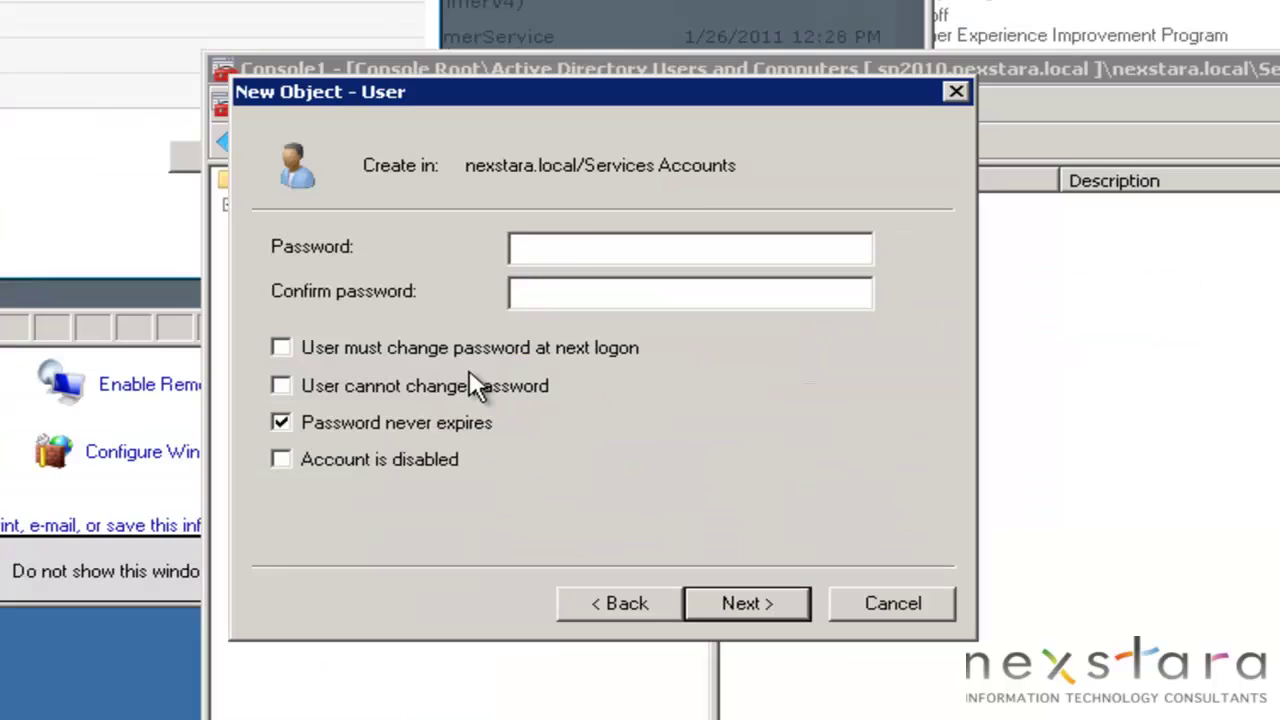
{"action": "left_click", "coordinate": [586, 247]}
{"action": "type", "text": "**"}
{"action": "left_click", "coordinate": [738, 596]}
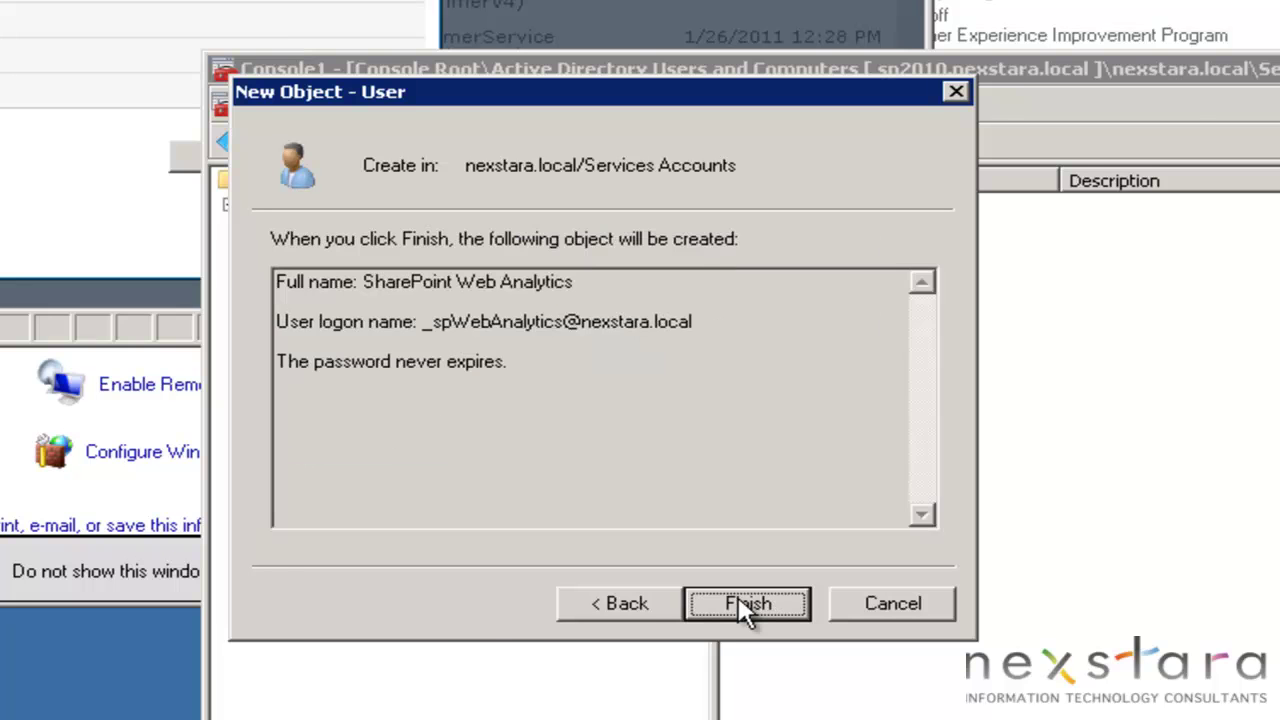
{"action": "left_click", "coordinate": [740, 606]}
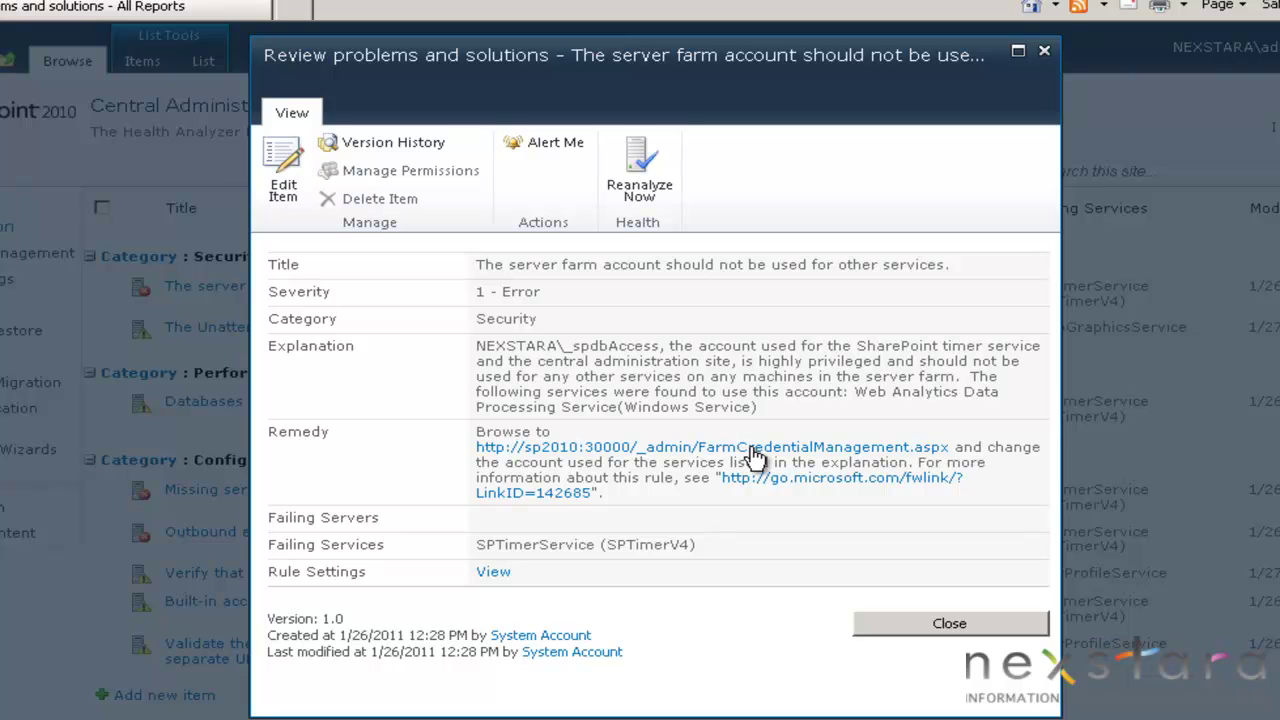
From the FarmCredentialManagement.aspx remedy, select Web Analytics Data Processing Service and begin registering a managed account.
{"action": "left_click", "coordinate": [752, 449]}
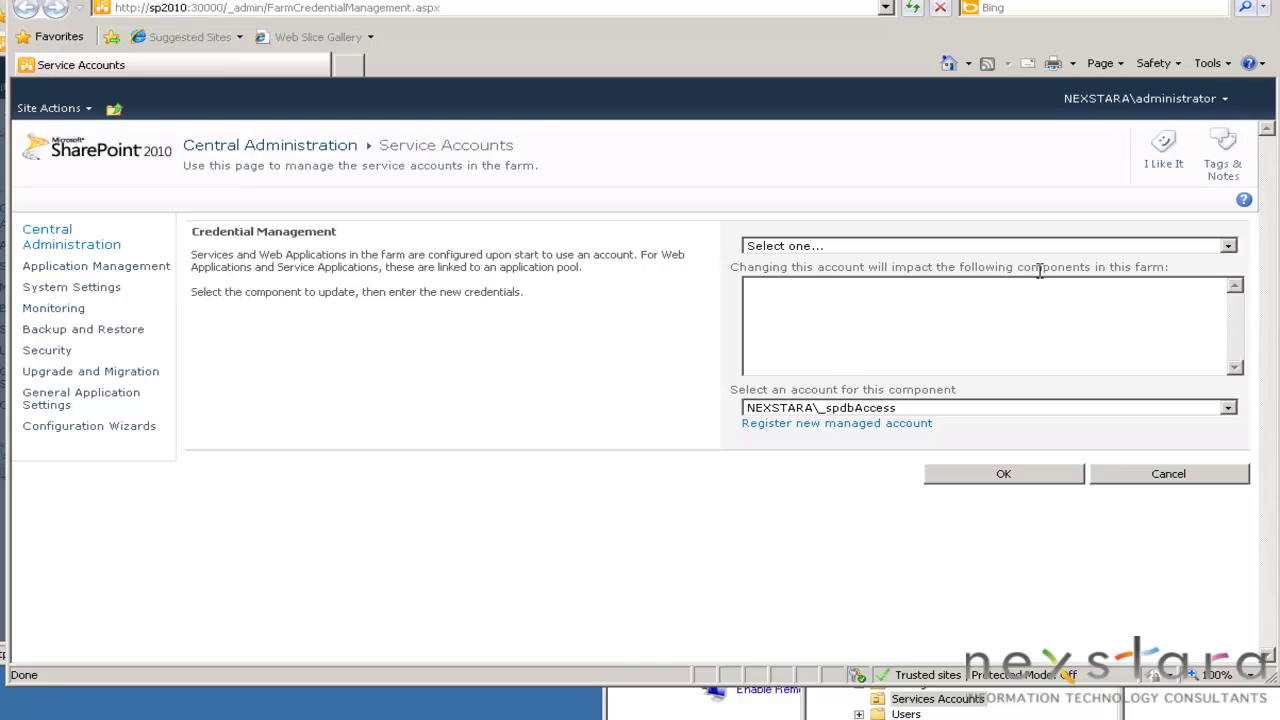
{"action": "left_click", "coordinate": [1224, 248]}
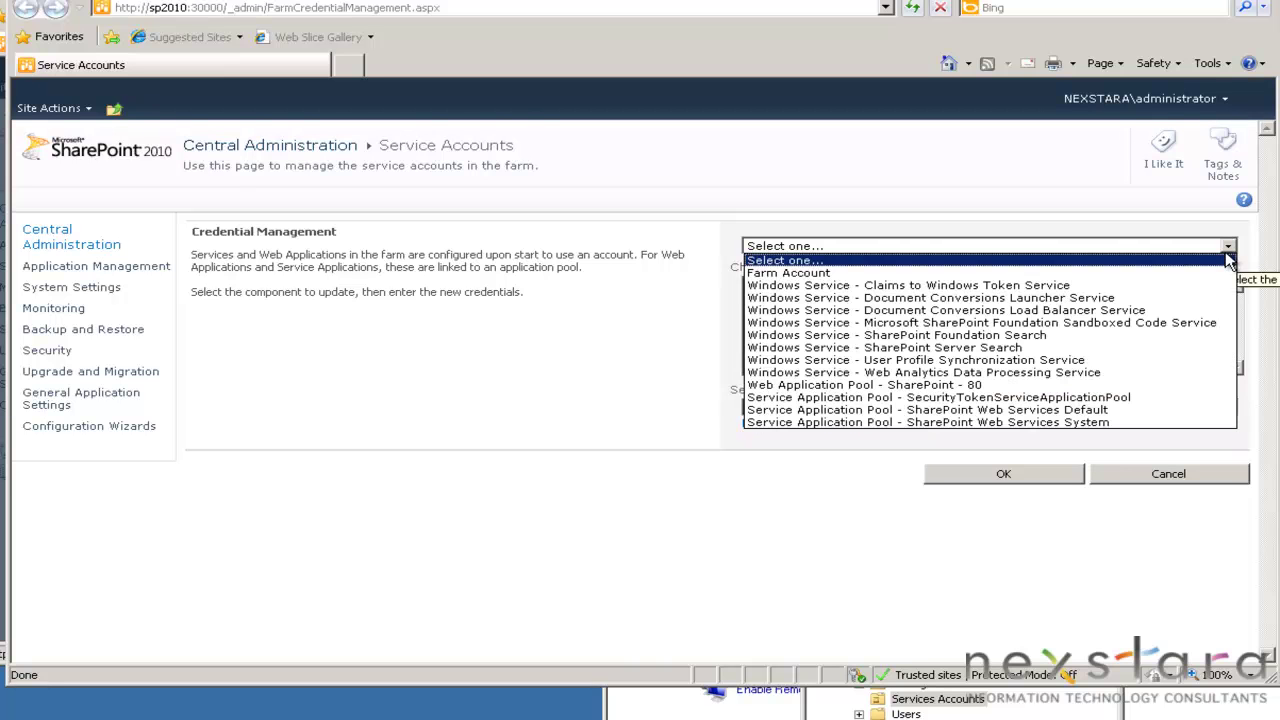
{"action": "left_click", "coordinate": [1064, 373]}
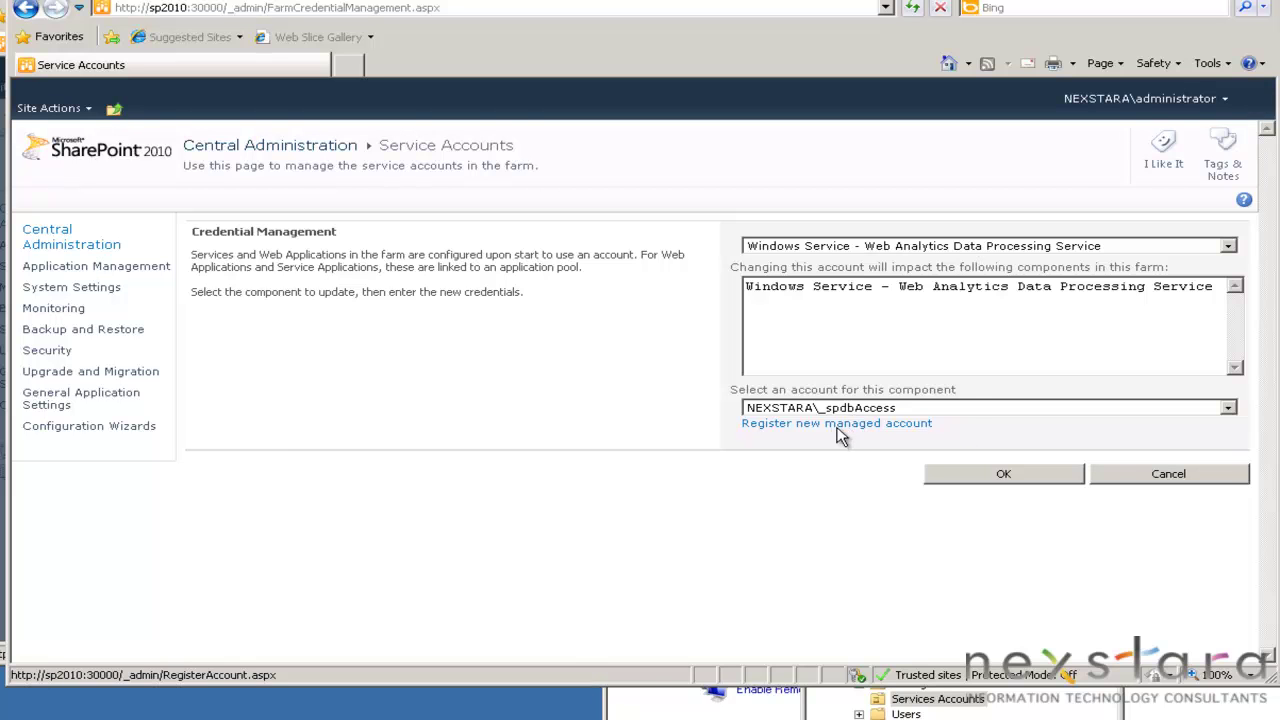
{"action": "left_click", "coordinate": [845, 428]}
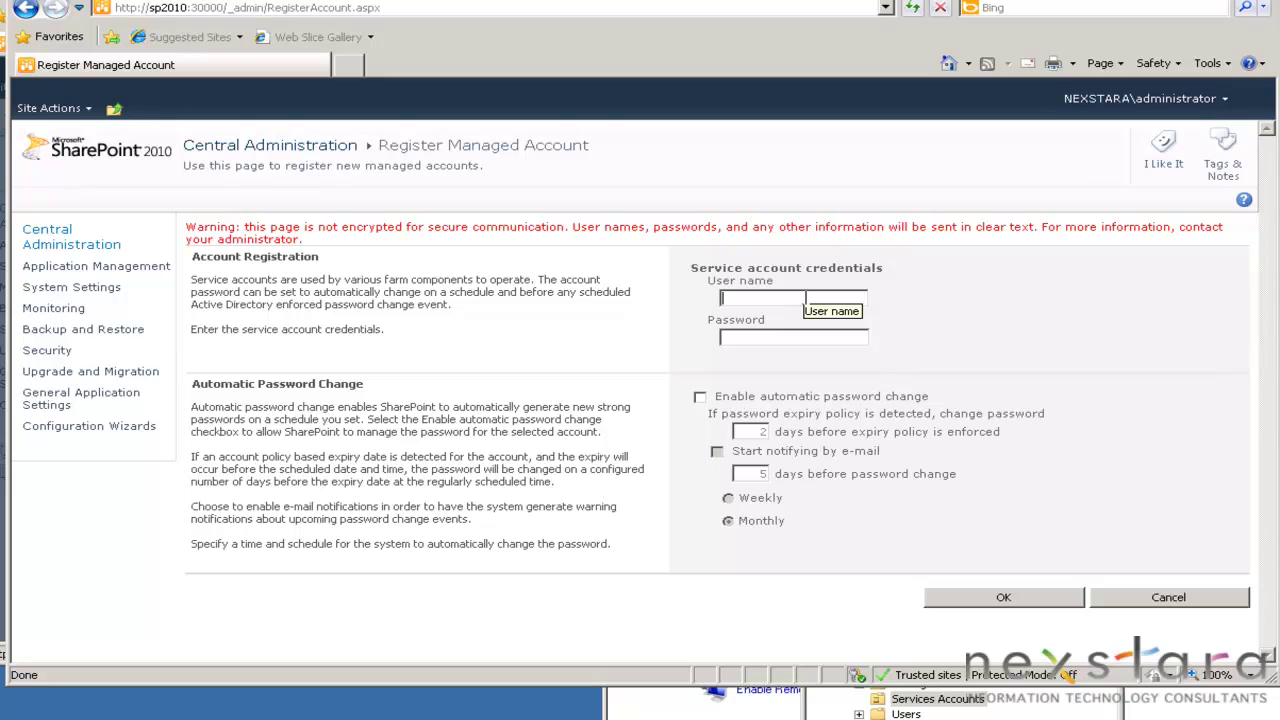
Enter NEXSTAR\_spWebAnalytics and its password, enabling automatic password change.
{"action": "type", "text": "NEXSTARA\\"}
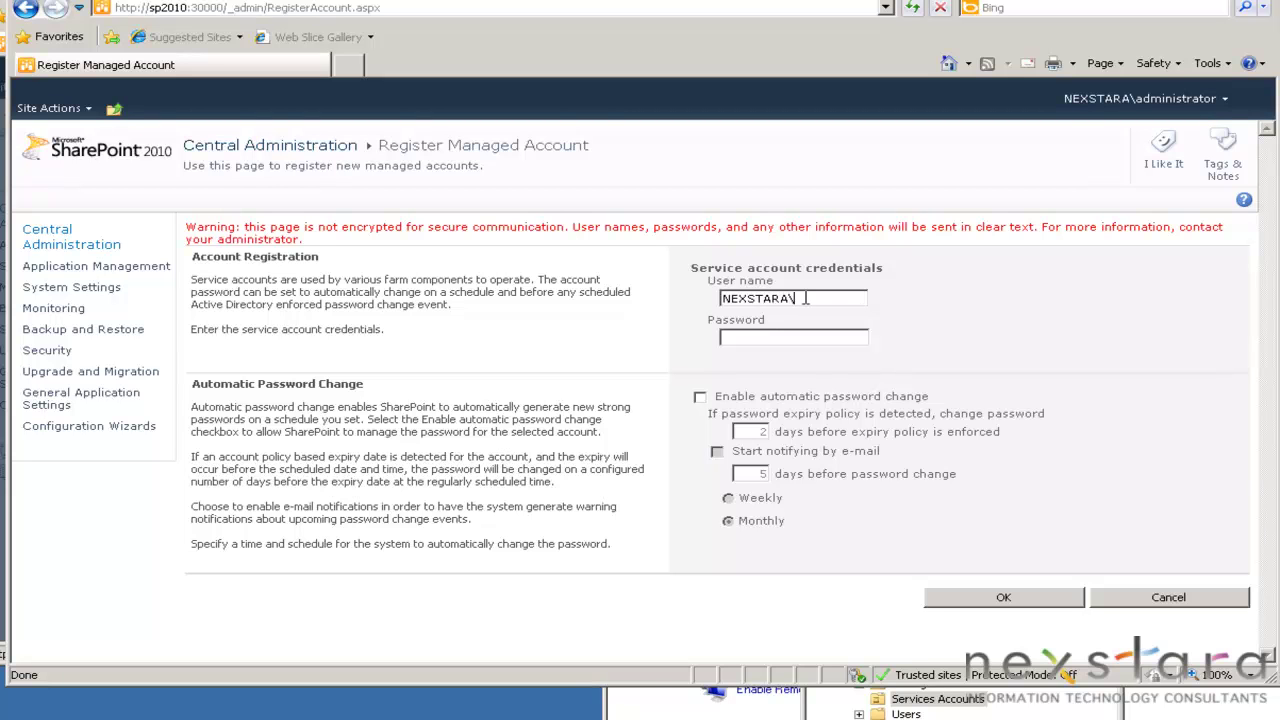
{"action": "type", "text": "_spWebAnalytics"}
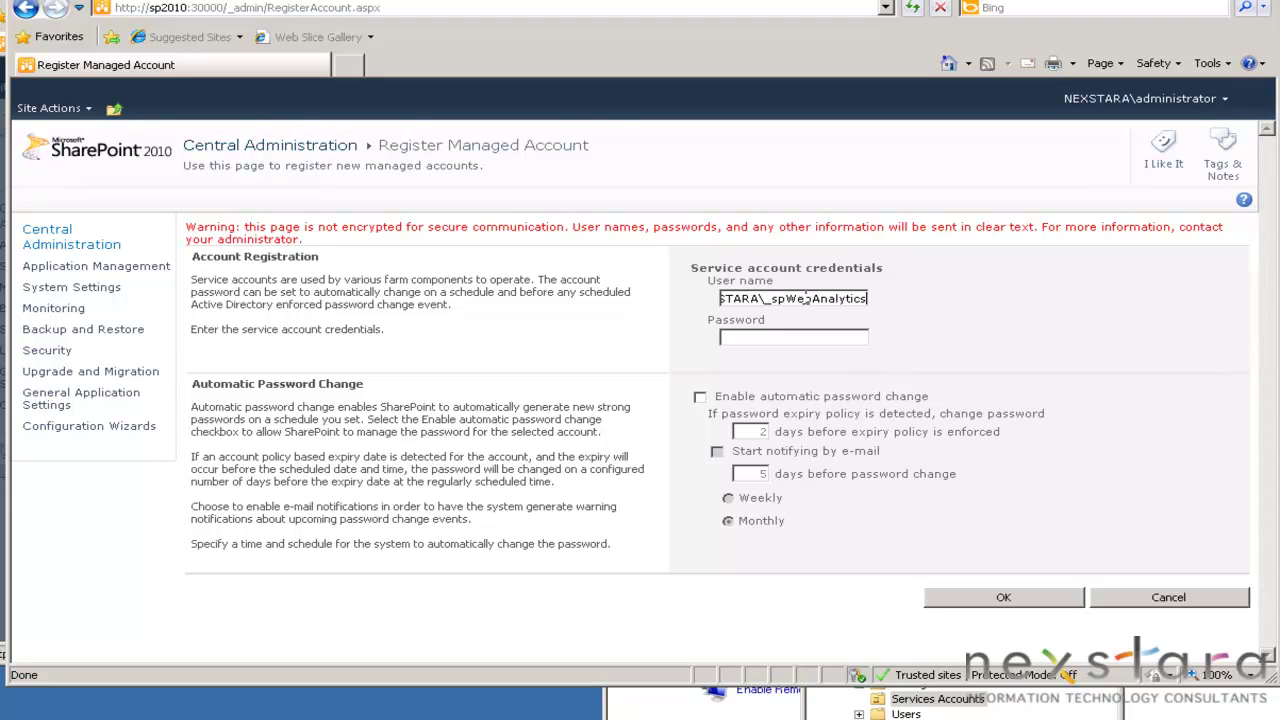
{"action": "type", "text": "••••••••••••••••••"}
{"action": "left_click", "coordinate": [701, 398]}
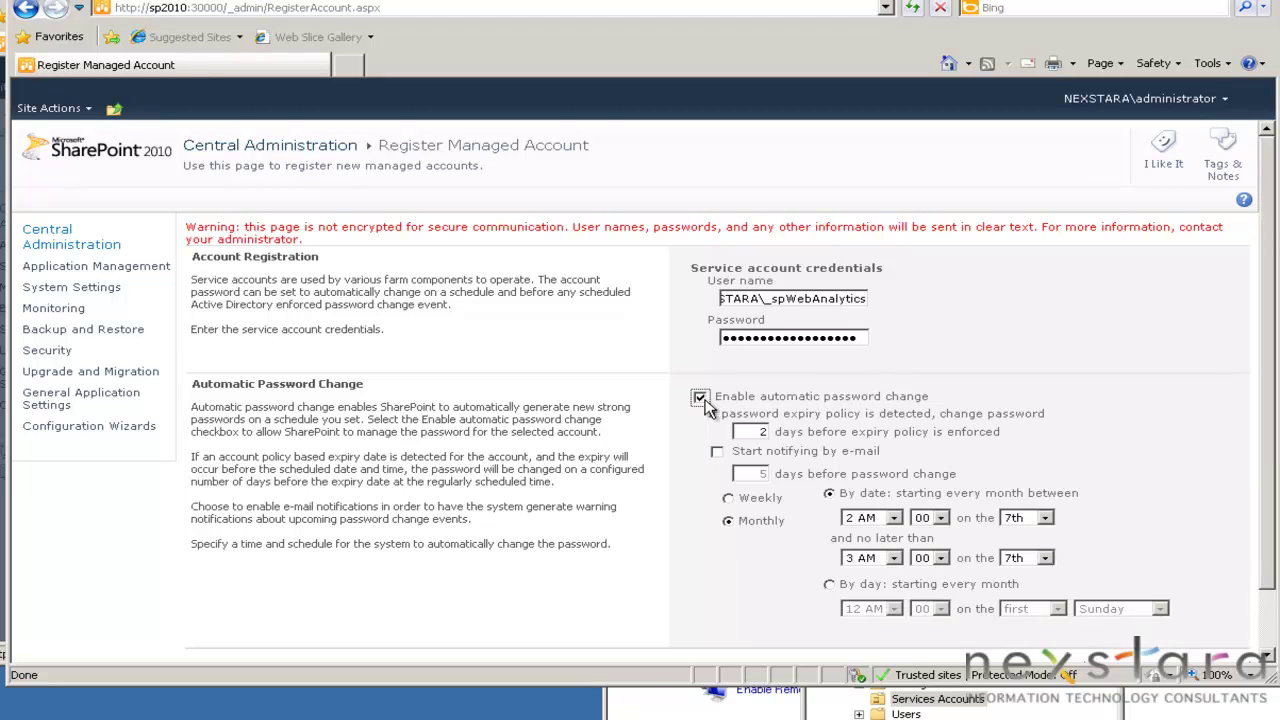
{"action": "scroll", "coordinate": [850, 540], "scroll_direction": "down", "scroll_amount": 2}
Register the managed account and assign it to Web Analytics Data Processing Service.
{"action": "left_click", "coordinate": [1036, 604]}
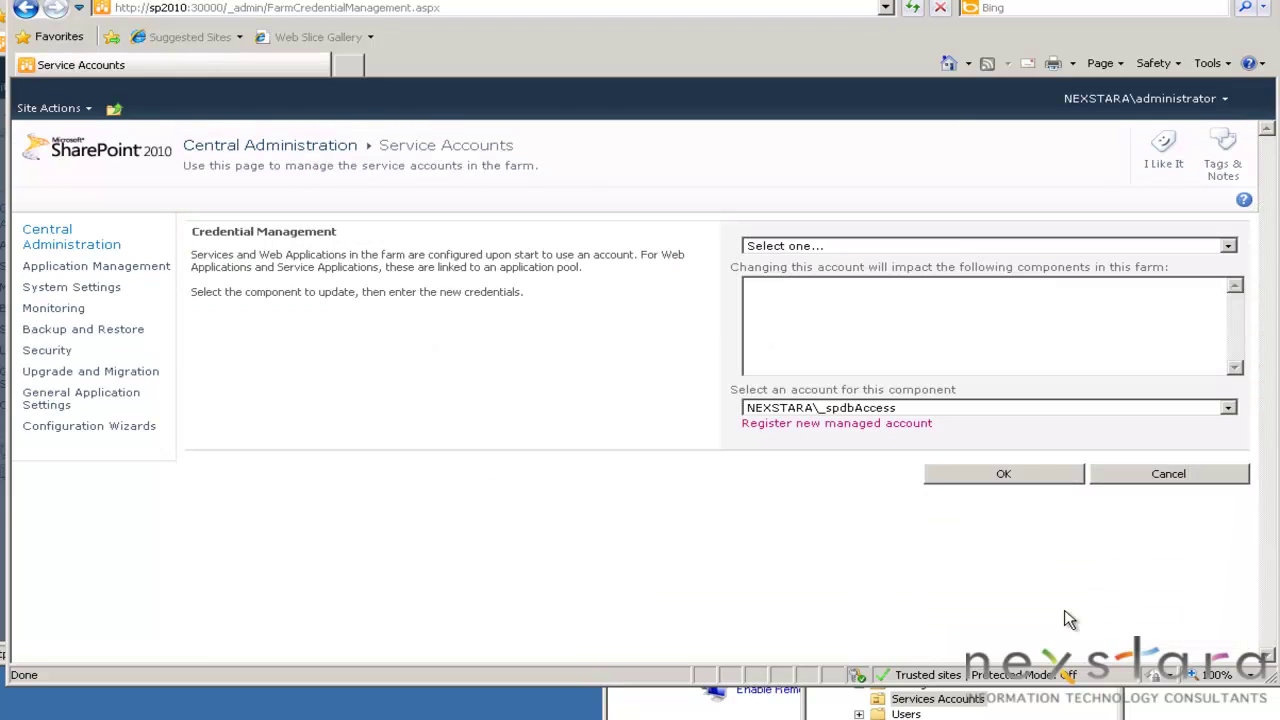
{"action": "left_click", "coordinate": [966, 246]}
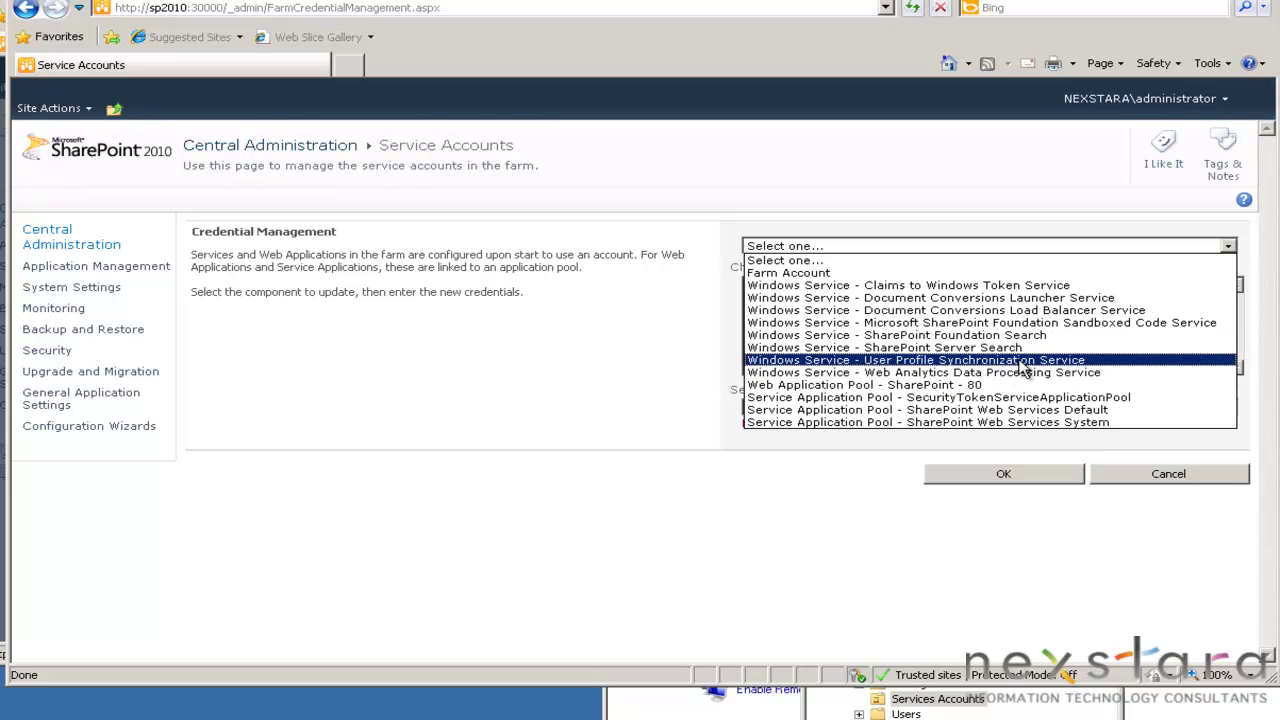
{"action": "left_click", "coordinate": [1030, 374]}
{"action": "left_click", "coordinate": [988, 408]}
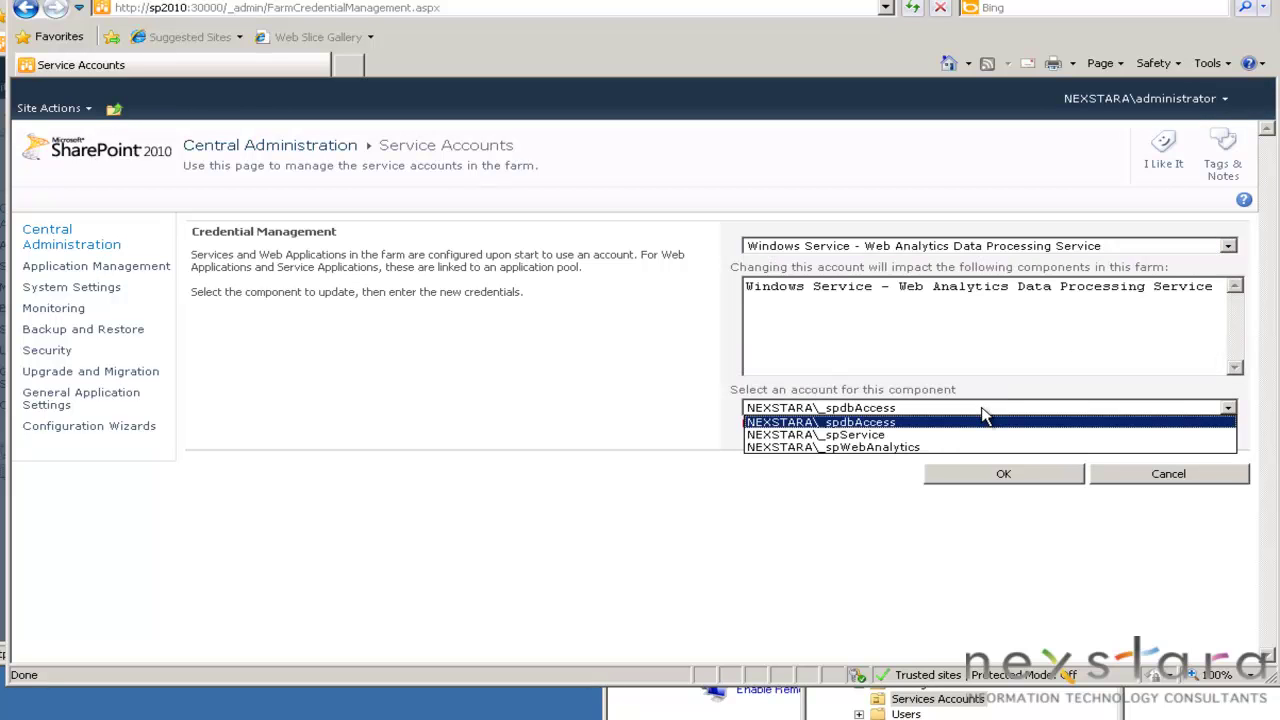
{"action": "left_click", "coordinate": [941, 448]}
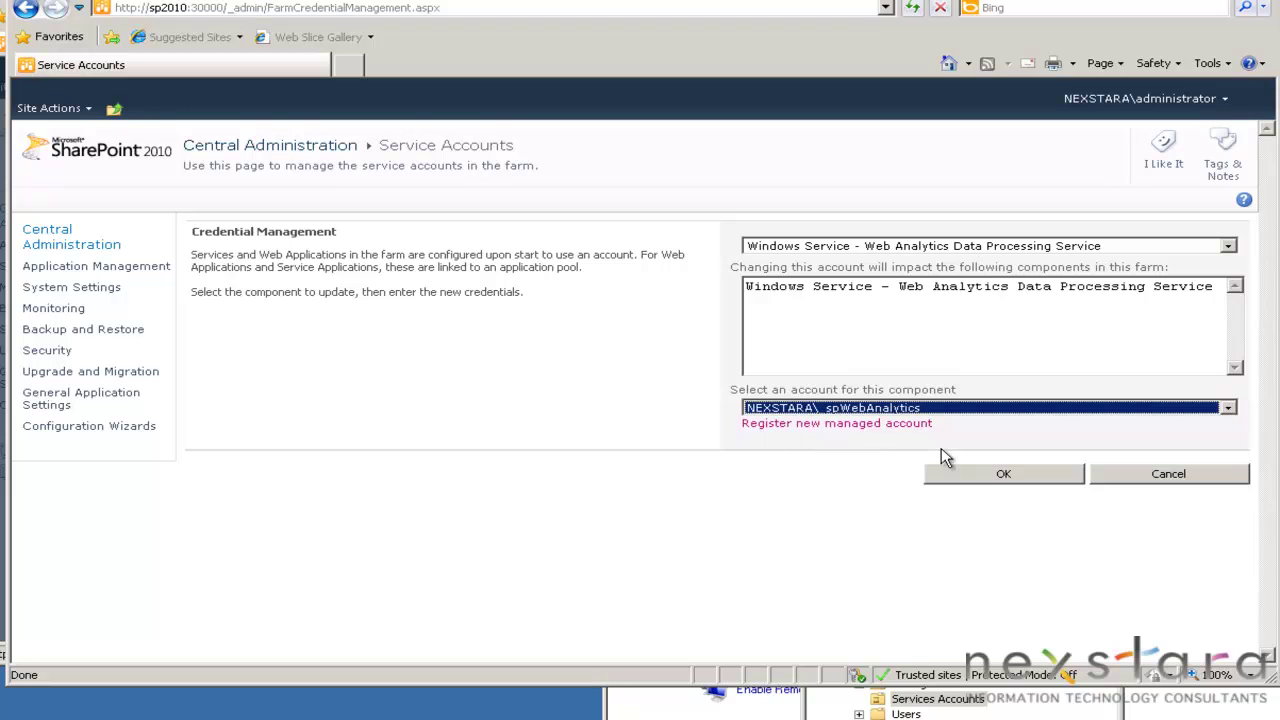
{"action": "left_click", "coordinate": [992, 480]}
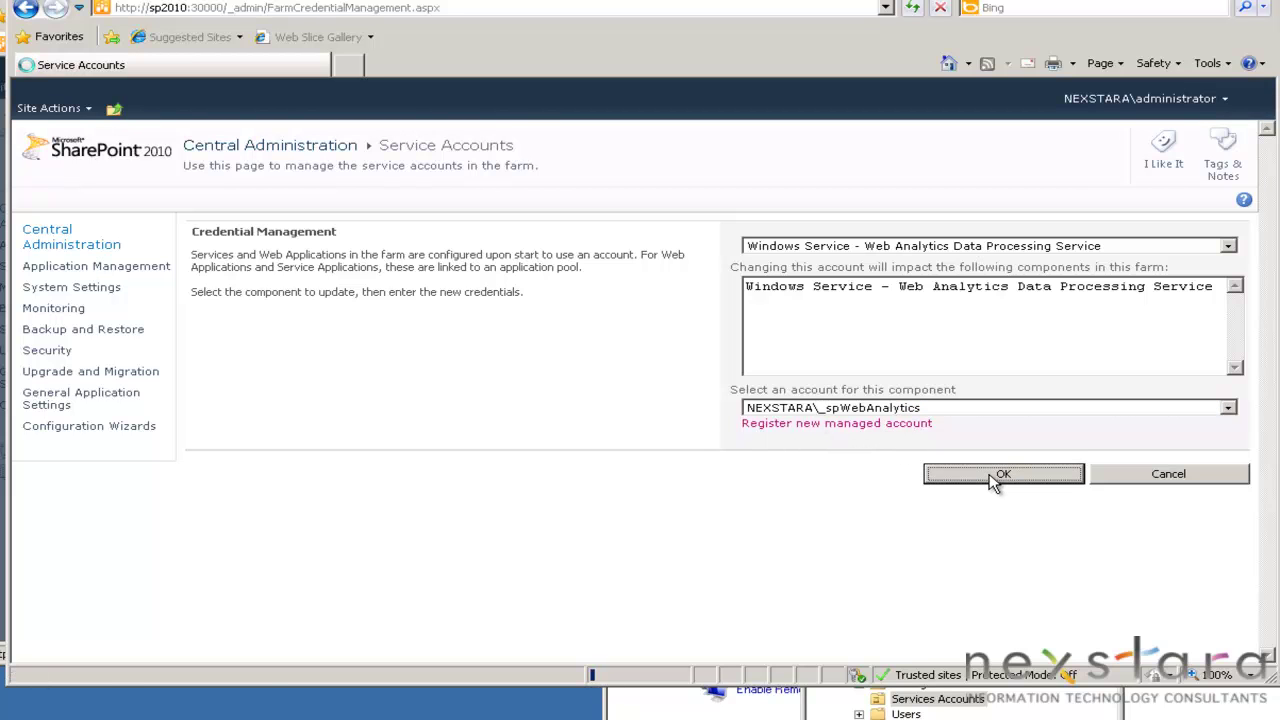
{"action": "left_click", "coordinate": [65, 310]}
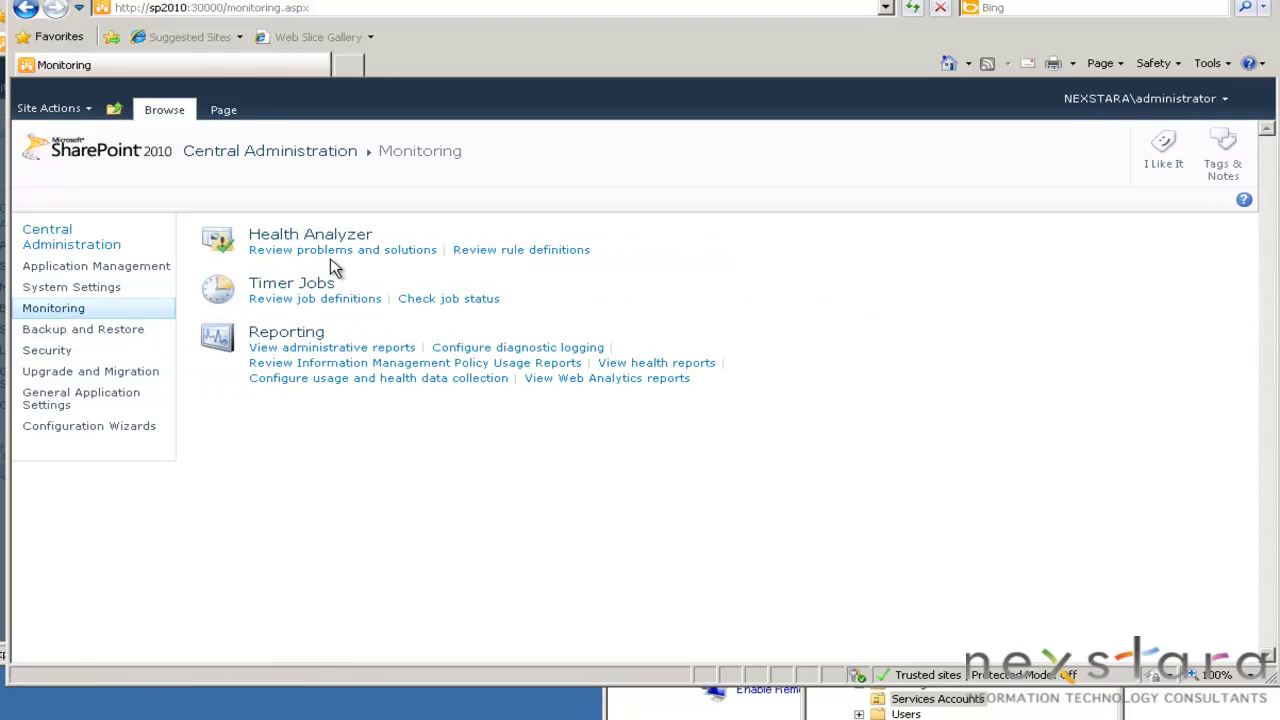
Reopen the server farm account problem from the Health Analyzer list and close its details.
{"action": "left_click", "coordinate": [340, 257]}
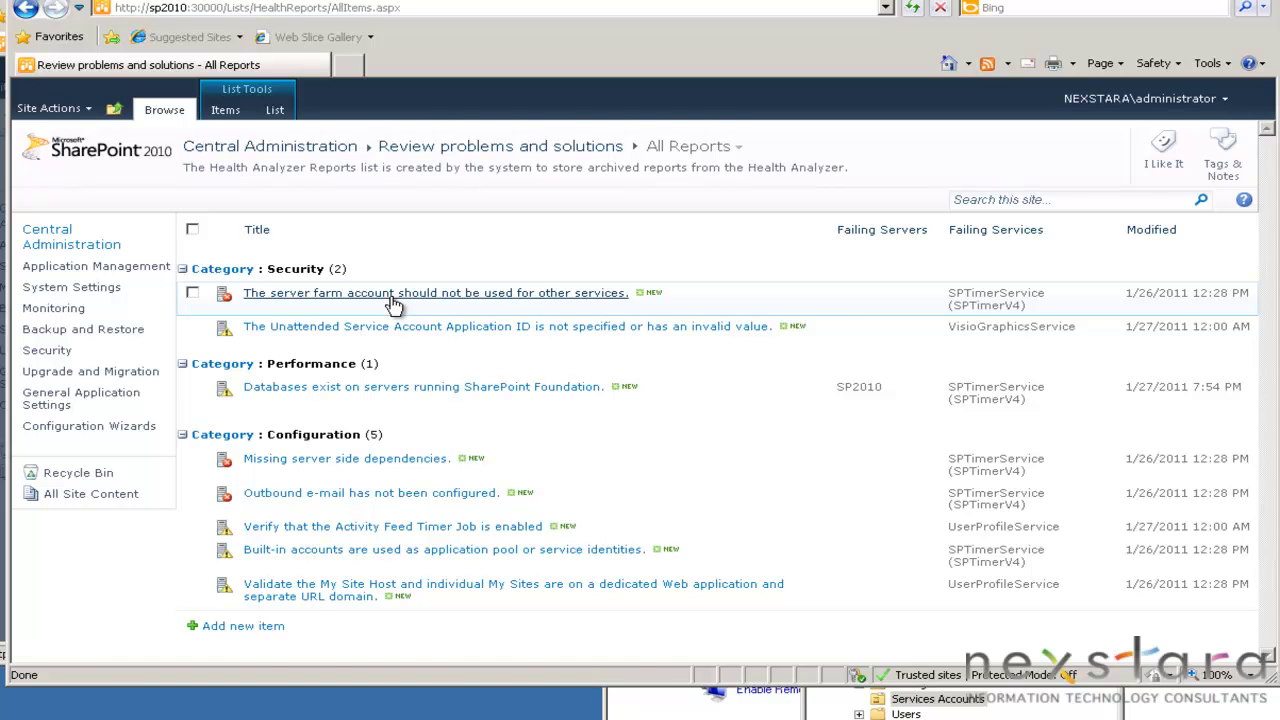
{"action": "left_click", "coordinate": [391, 296]}
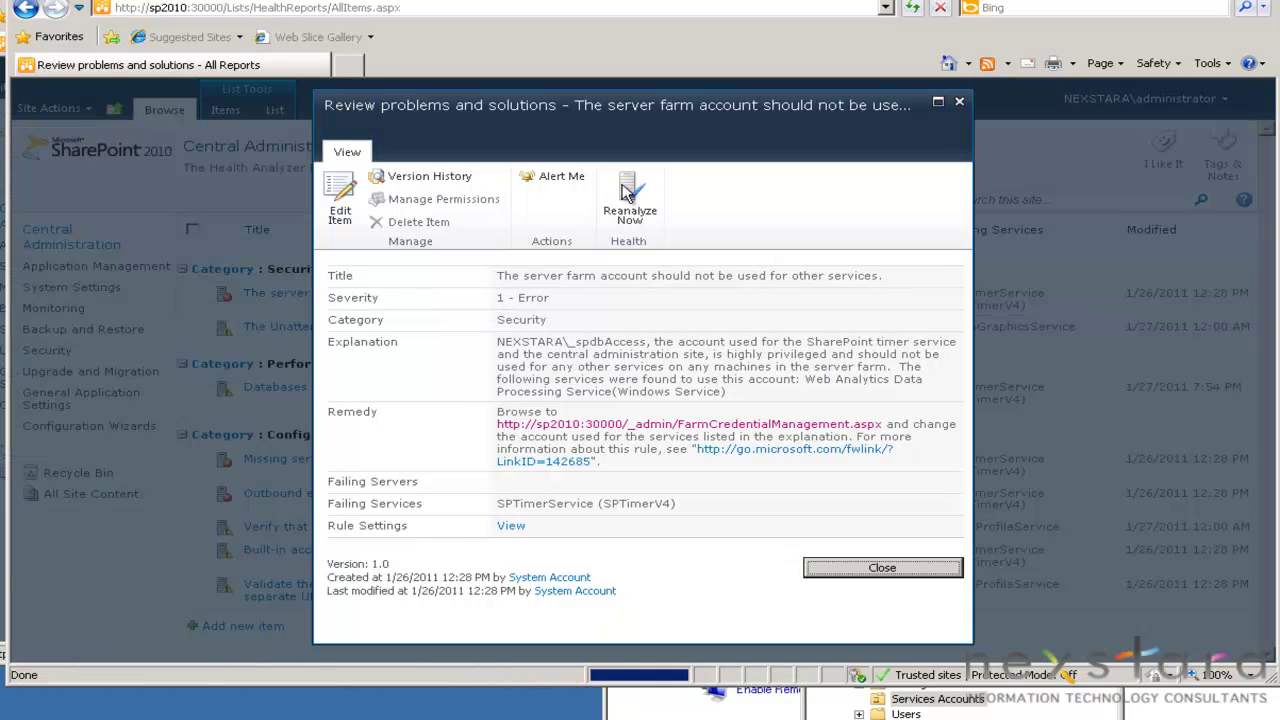
{"action": "left_click", "coordinate": [812, 568]}
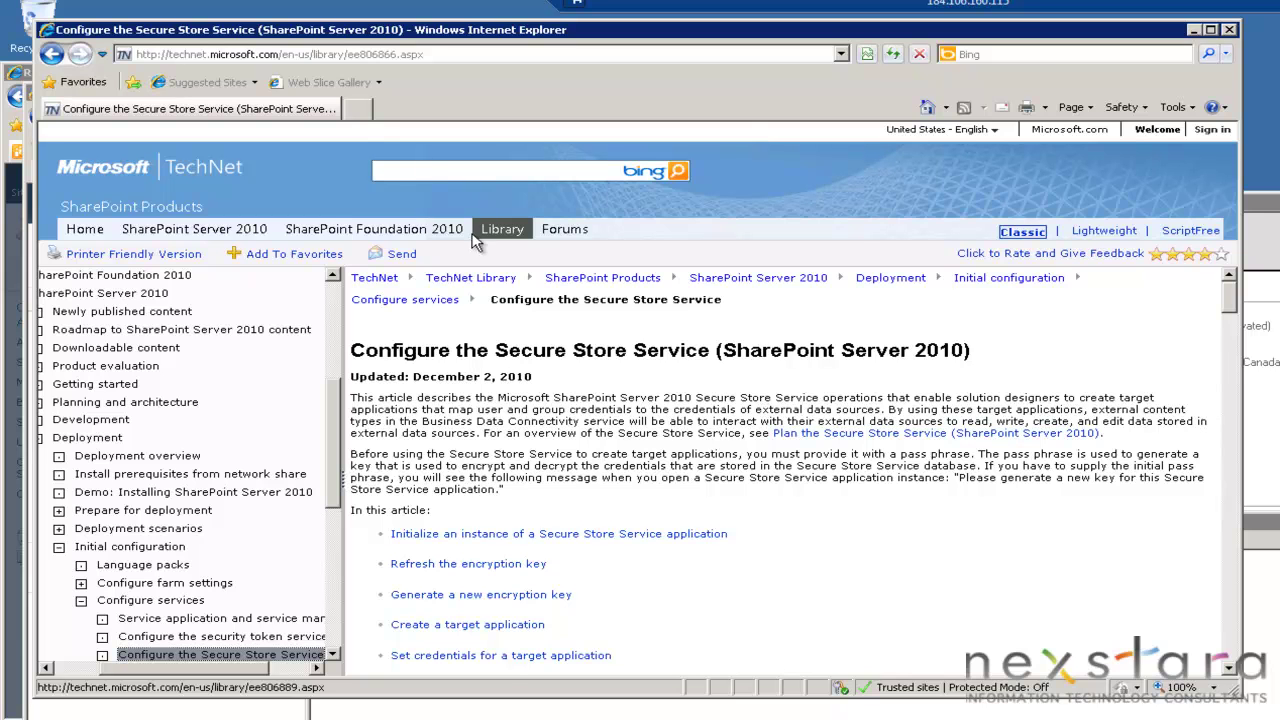
Save the TechNet Secure Store Service article's address in Notepad and close the article.
{"action": "left_click", "coordinate": [420, 55]}
{"action": "key", "text": "ctrl+c"}
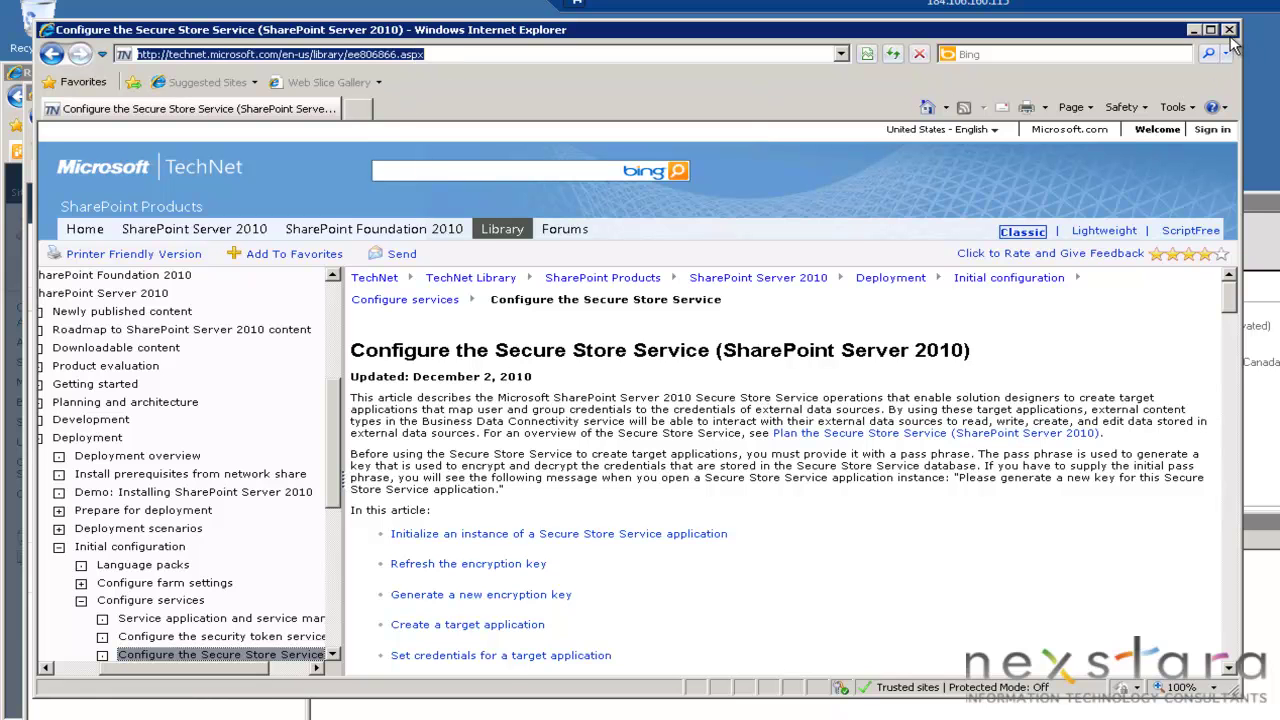
{"action": "left_click", "coordinate": [1230, 32]}
{"action": "key", "text": "ctrl+v"}
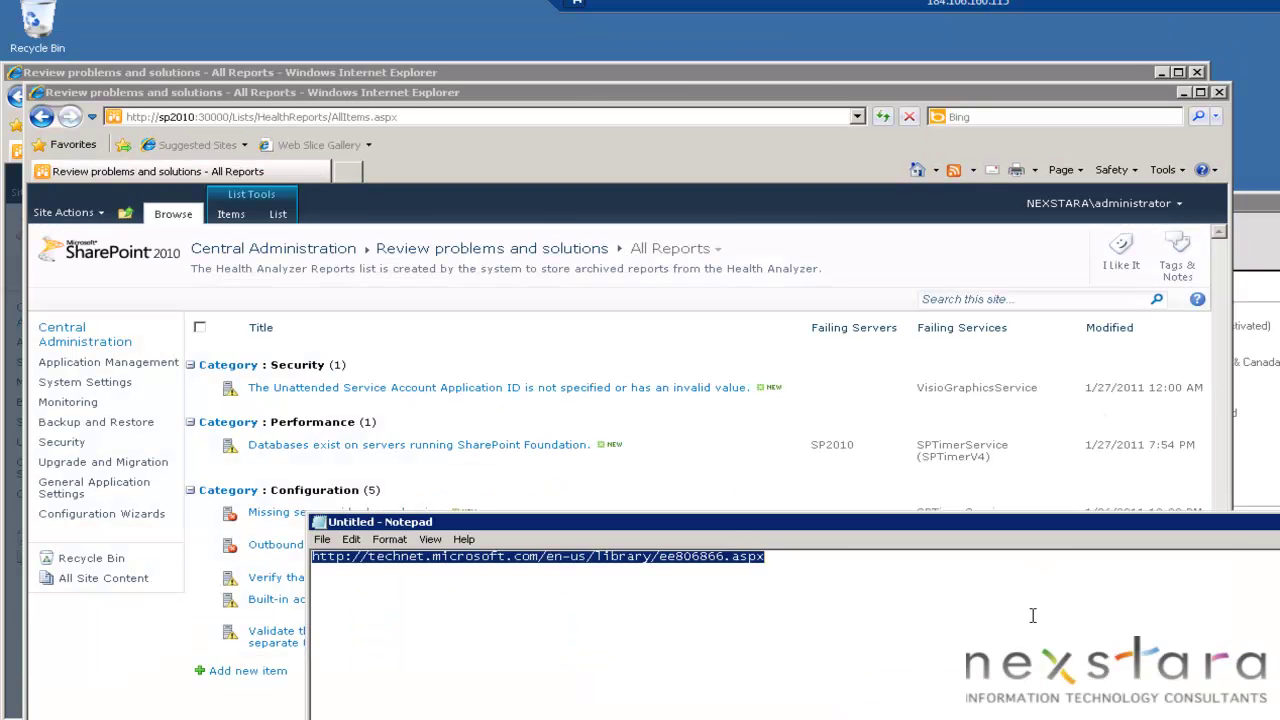
{"action": "left_click", "coordinate": [1033, 615]}
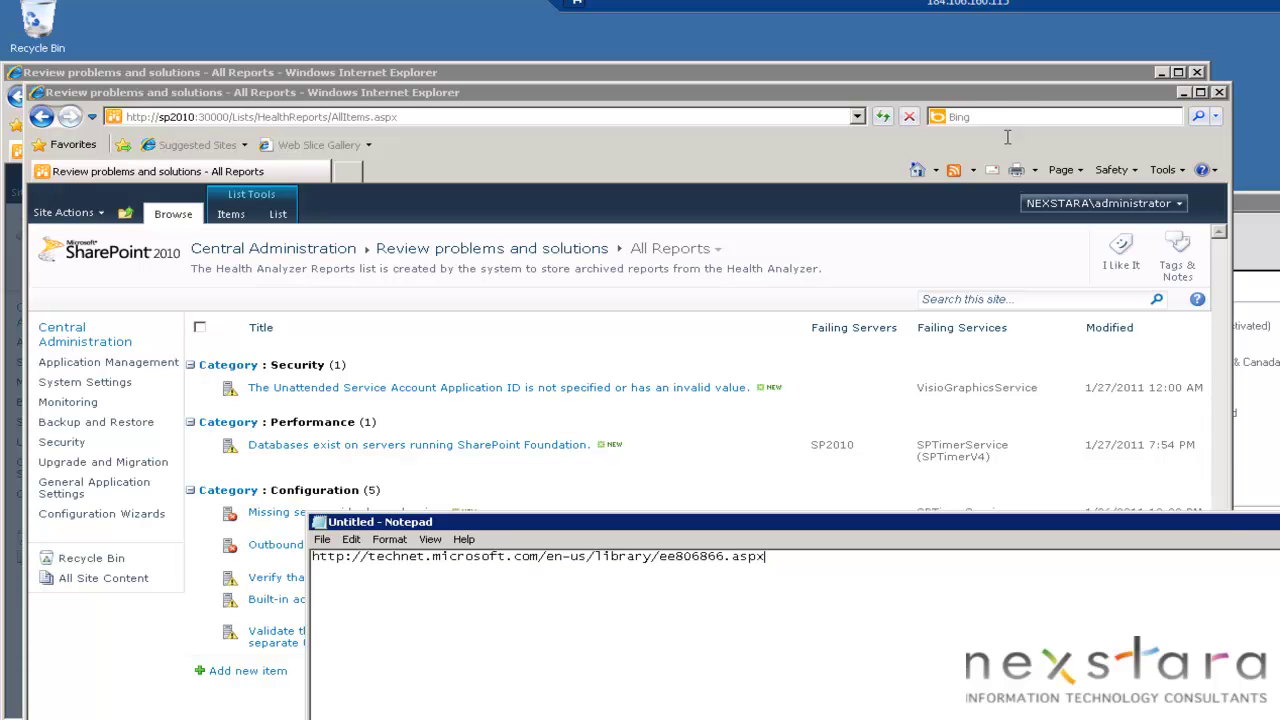
From Application Management, generate a new Secure Store encryption key, entering and confirming the pass phrase.
{"action": "left_click", "coordinate": [1010, 100]}
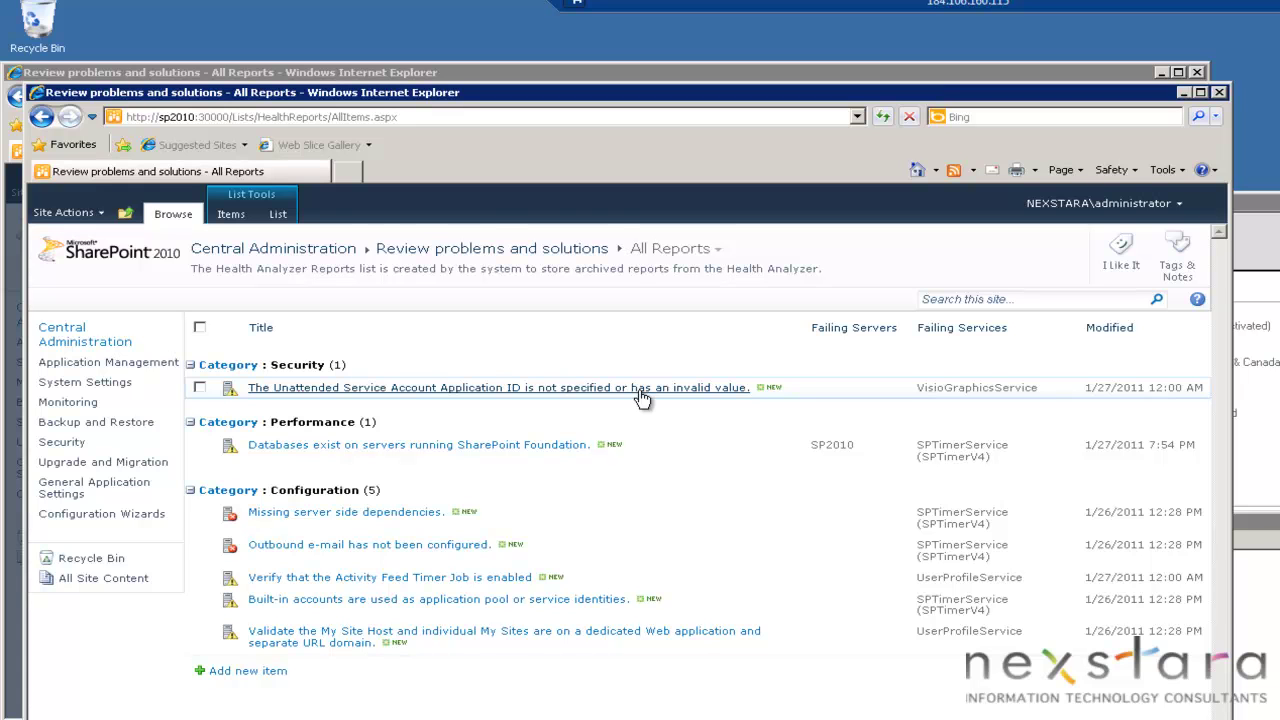
{"action": "left_click", "coordinate": [127, 368]}
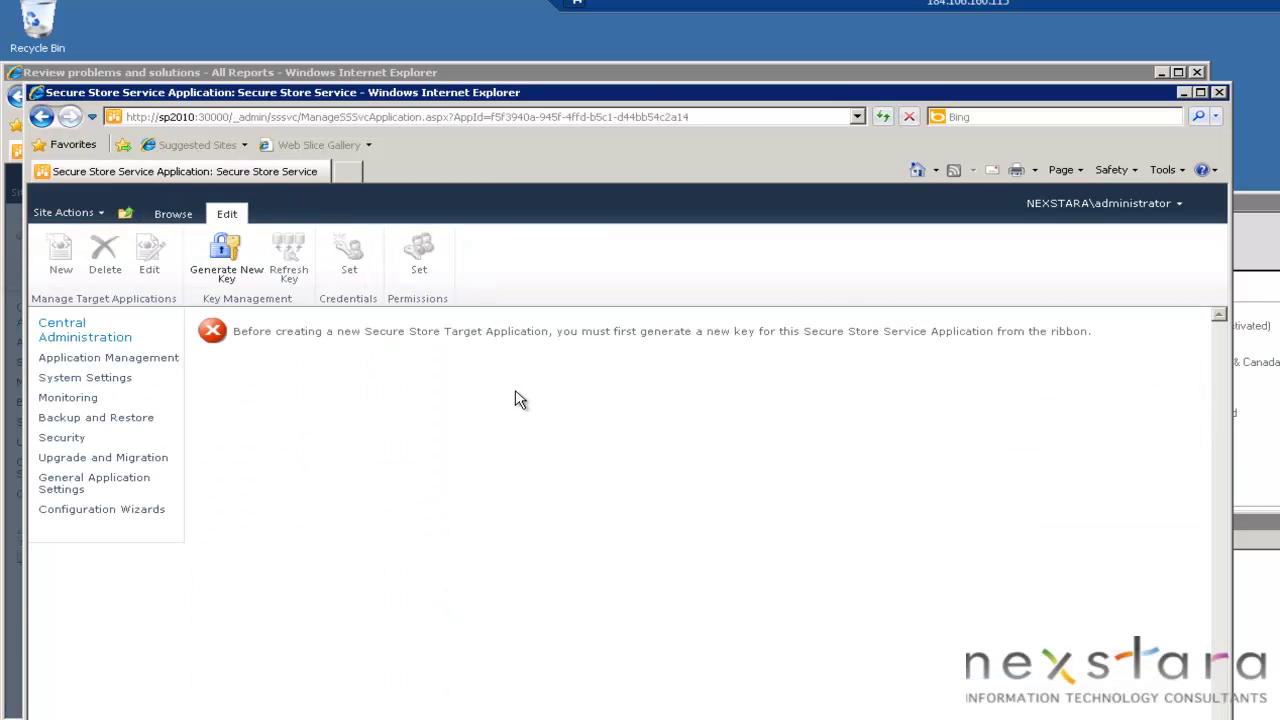
{"action": "left_click", "coordinate": [232, 264]}
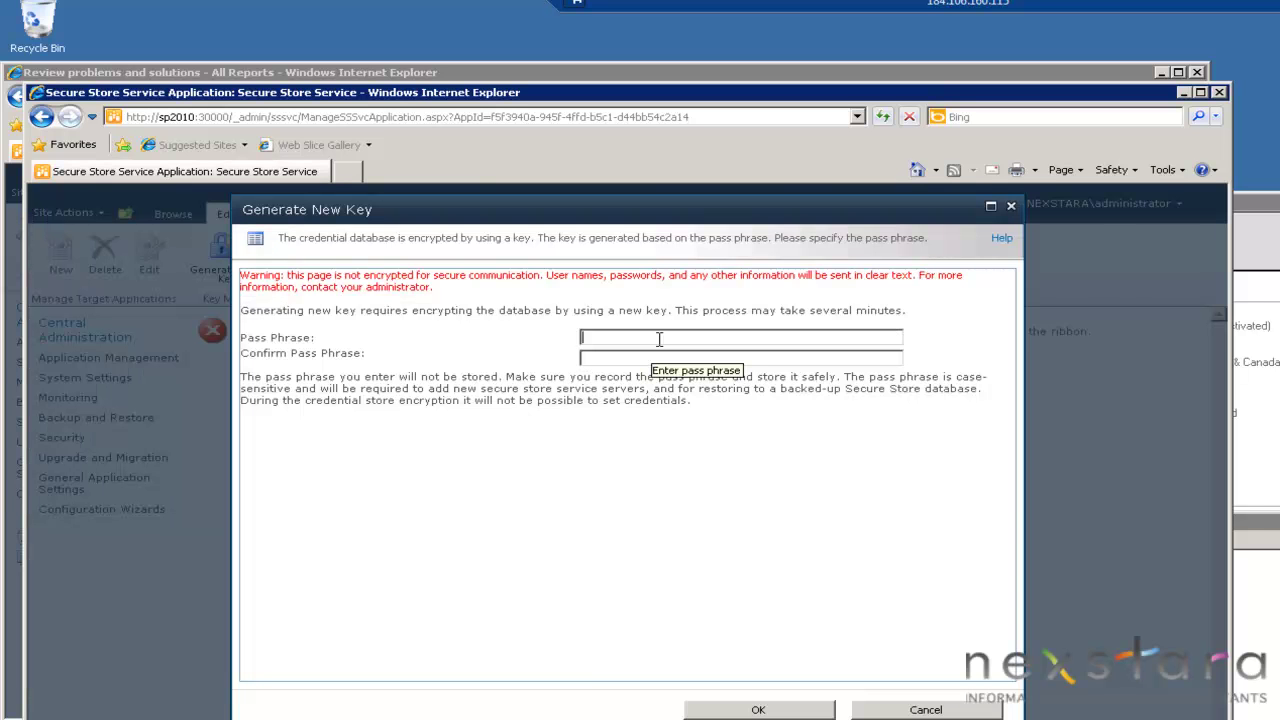
{"action": "type", "text": "pass@word1"}
{"action": "key", "text": "Tab"}
{"action": "type", "text": "pass@word1"}
{"action": "left_click", "coordinate": [758, 709]}
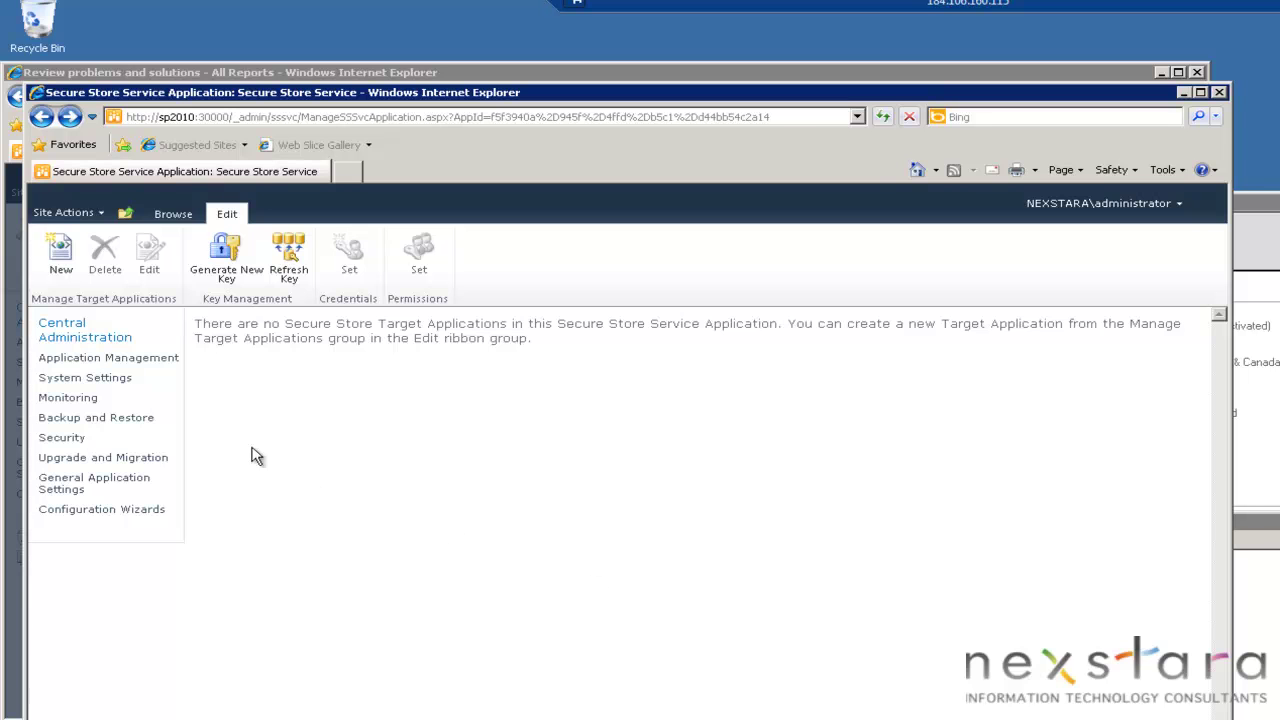
Enter target application ID 'Visio Secure Store 01', display name 'Secure Store for Visio 01' and the contact e-mail.
{"action": "left_click", "coordinate": [60, 255]}
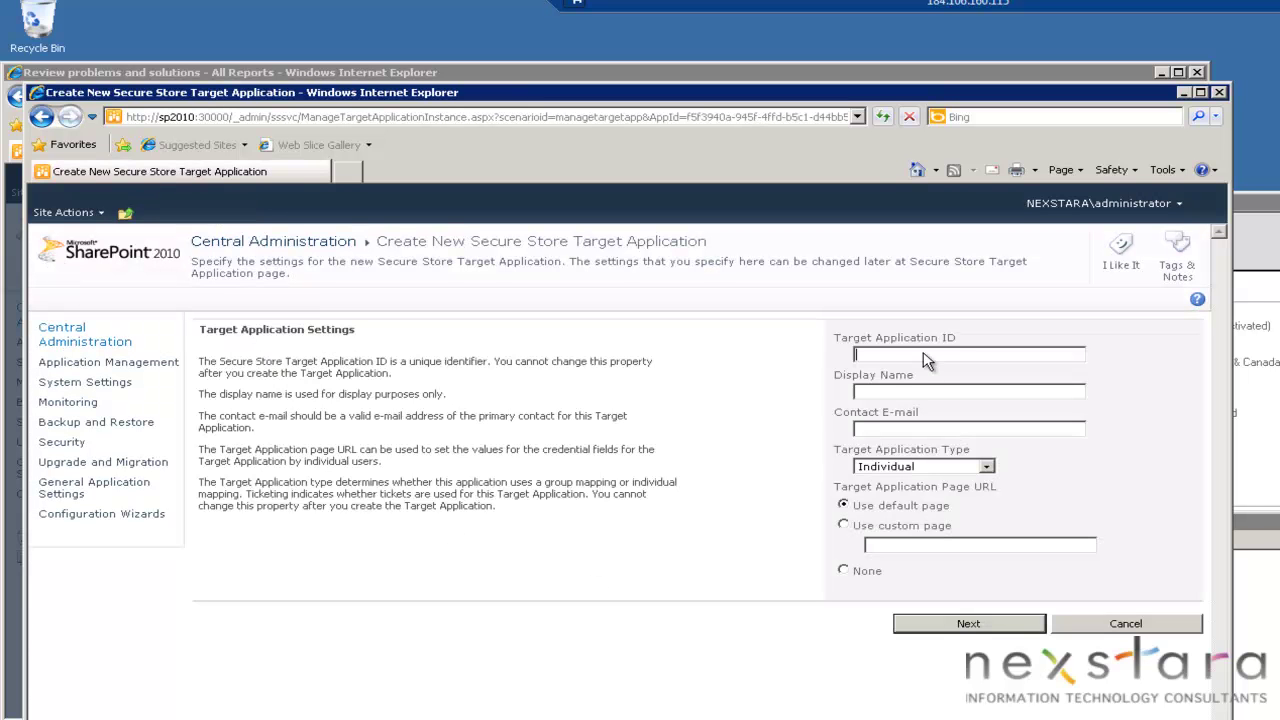
{"action": "type", "text": "V"}
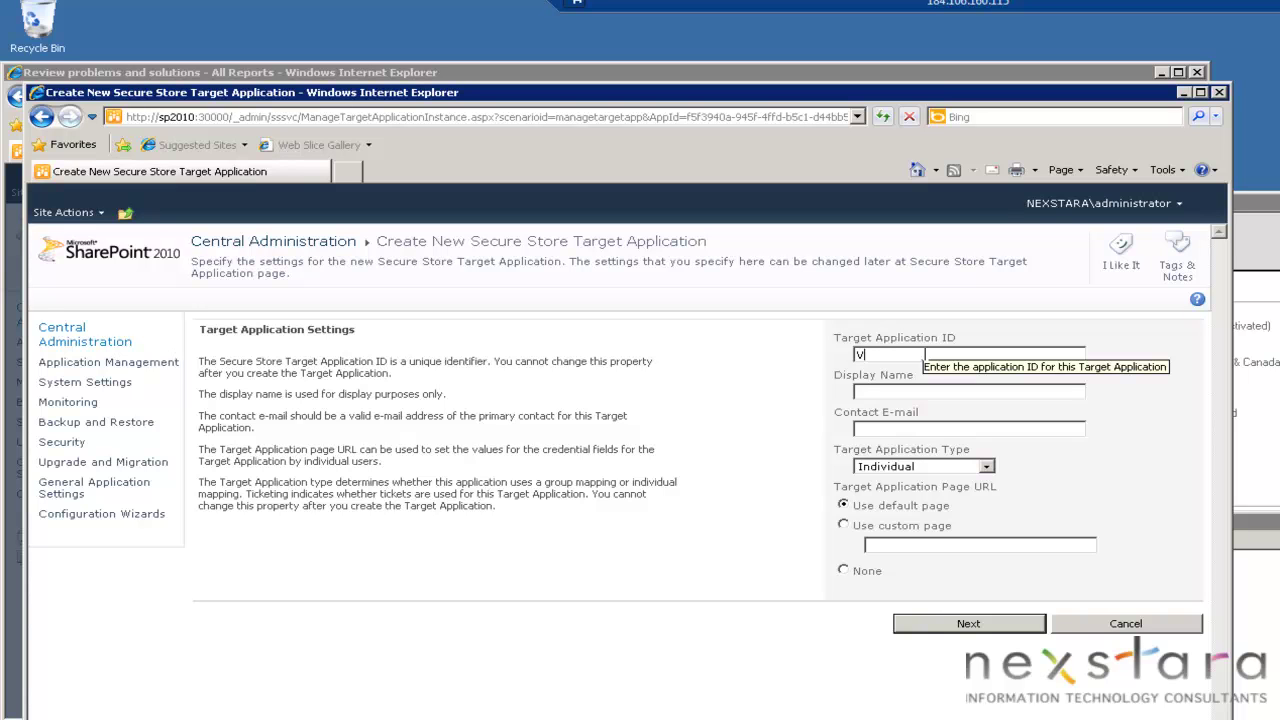
{"action": "type", "text": "isio Secu"}
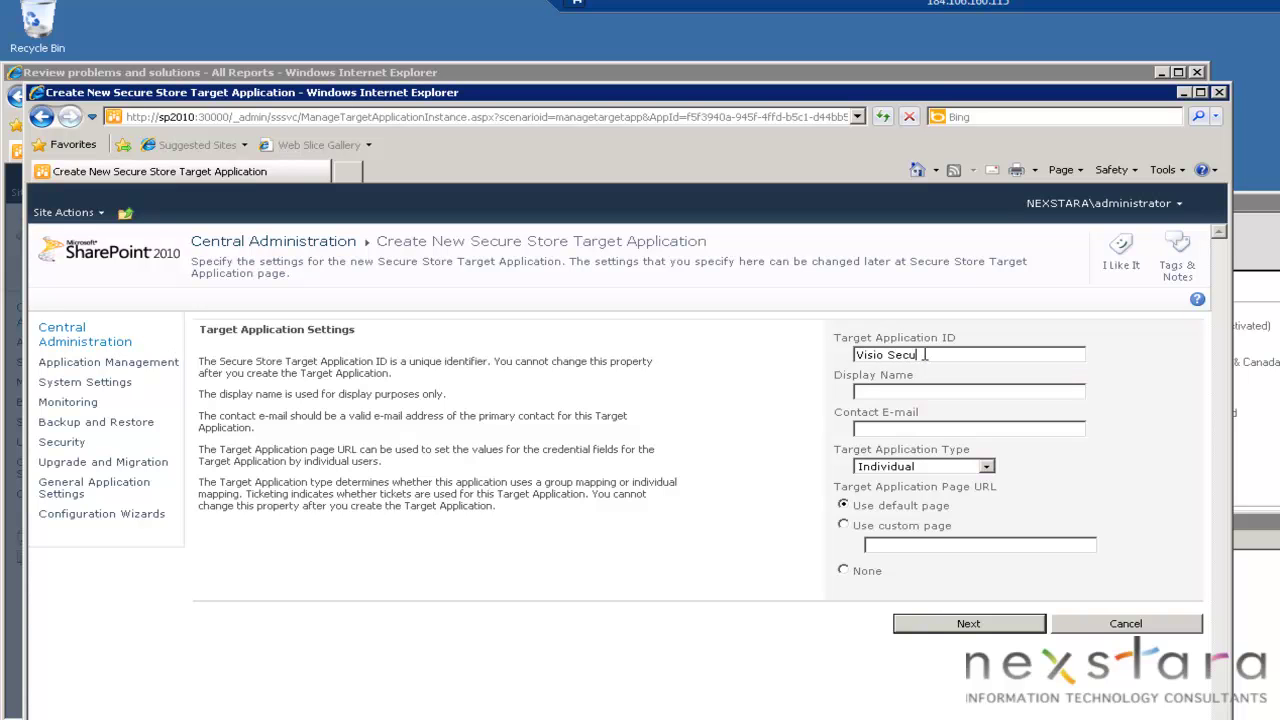
{"action": "type", "text": "re Store 01"}
{"action": "key", "text": "Tab"}
{"action": "type", "text": "Secure Store for "}
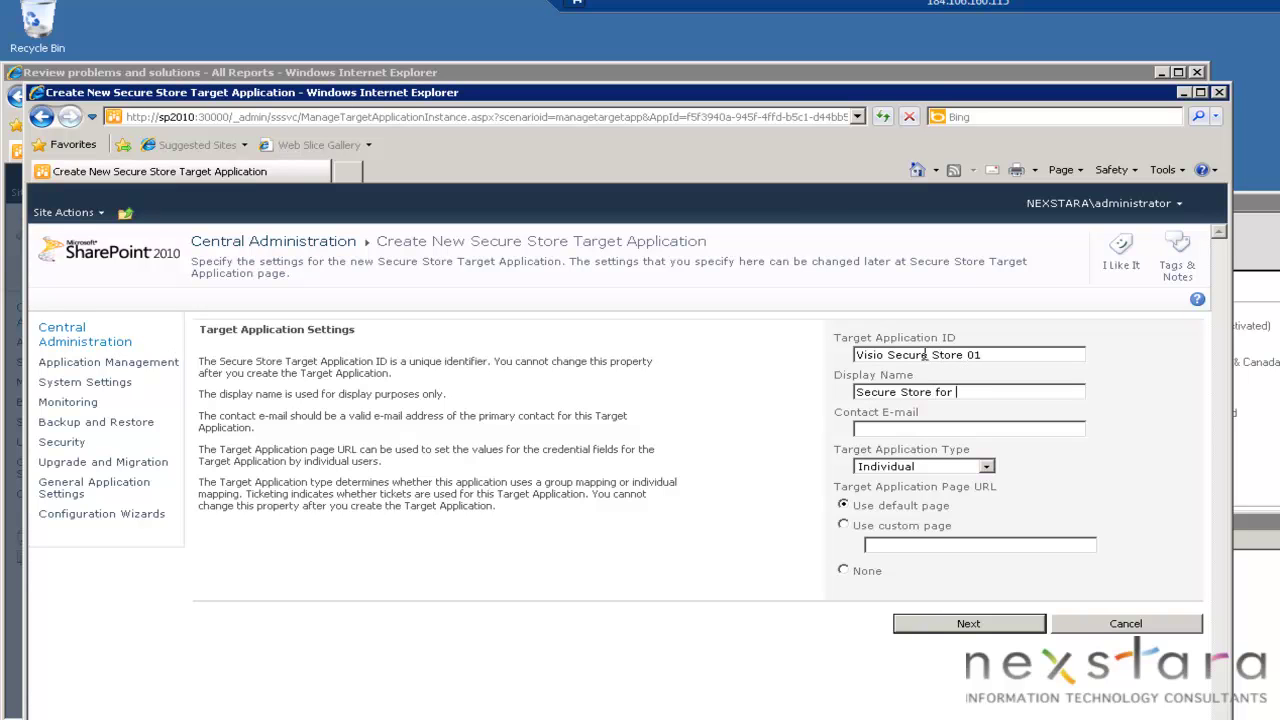
{"action": "type", "text": "Visio 01"}
{"action": "key", "text": "Tab"}
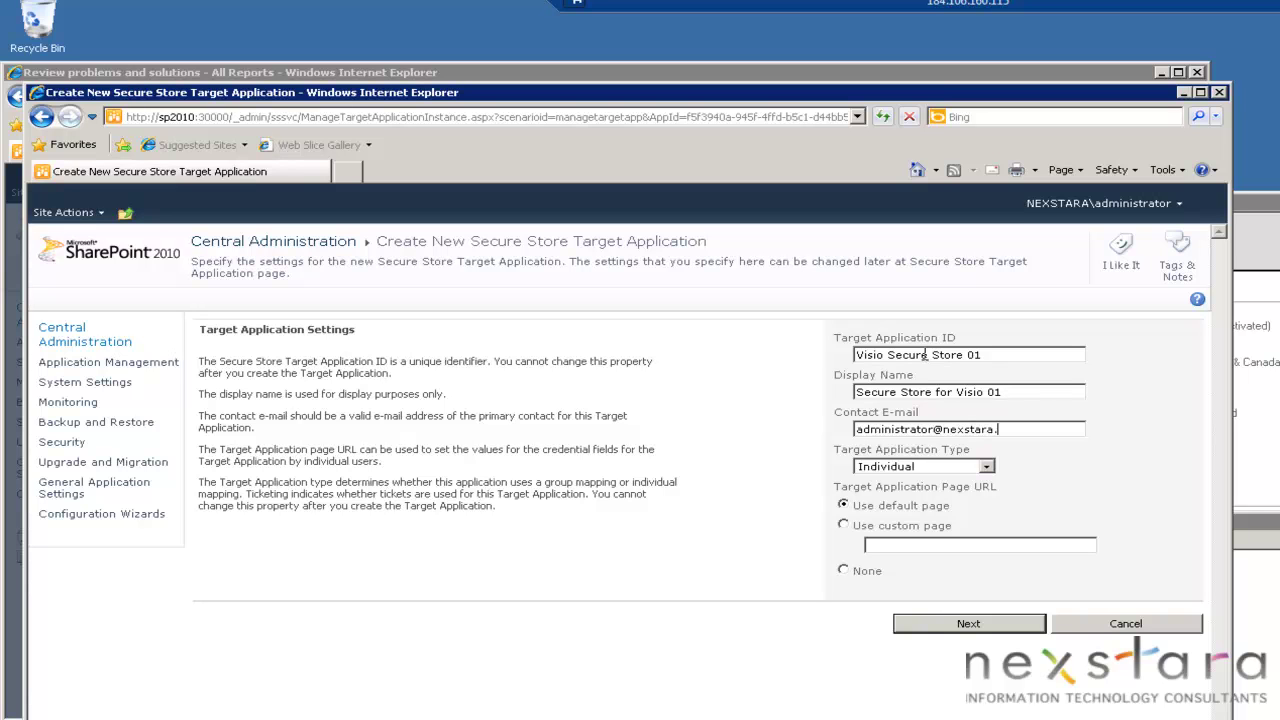
{"action": "left_click", "coordinate": [963, 624]}
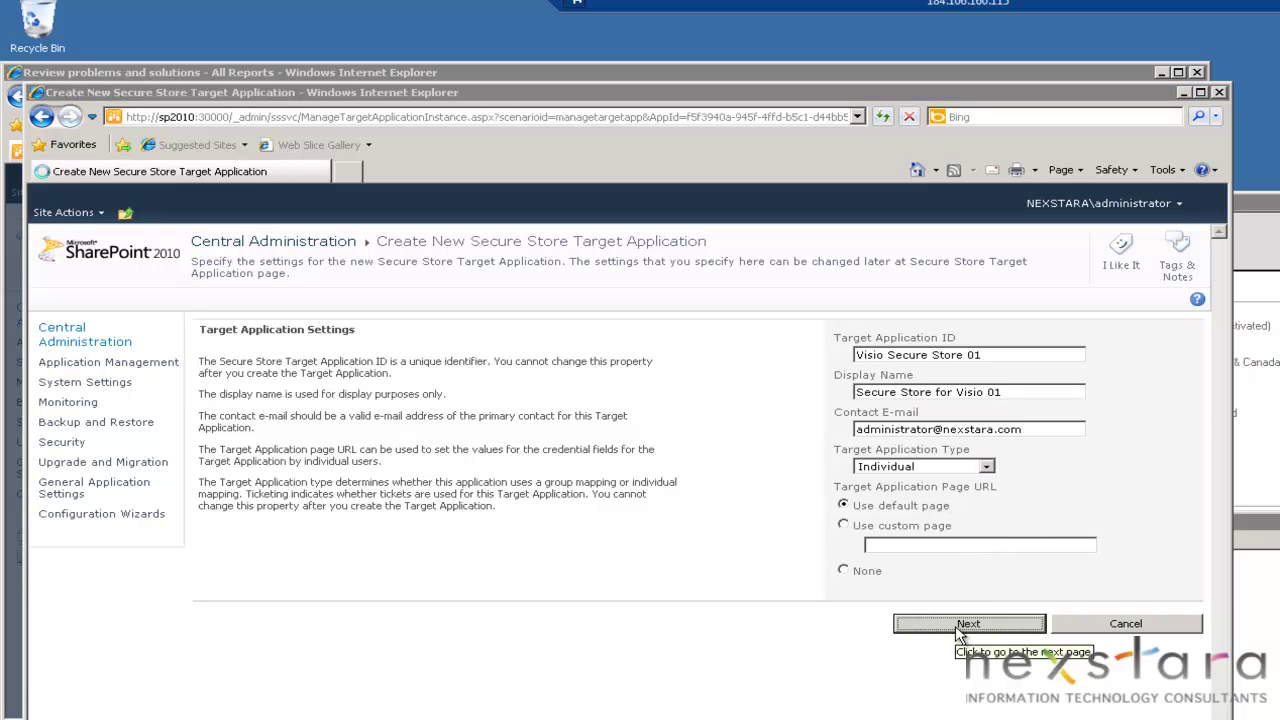
Keep the default Windows user name and password fields, and resolve administrator as target application administrator.
{"action": "left_click", "coordinate": [765, 479]}
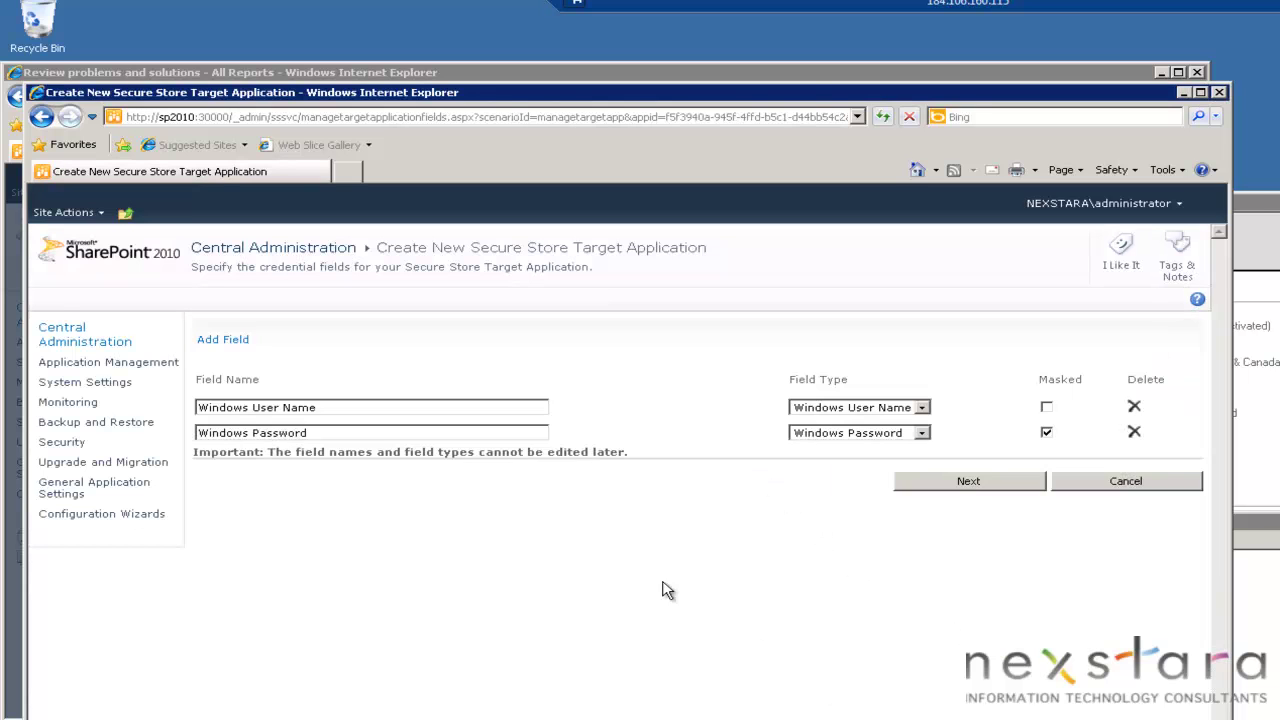
{"action": "left_click", "coordinate": [985, 486]}
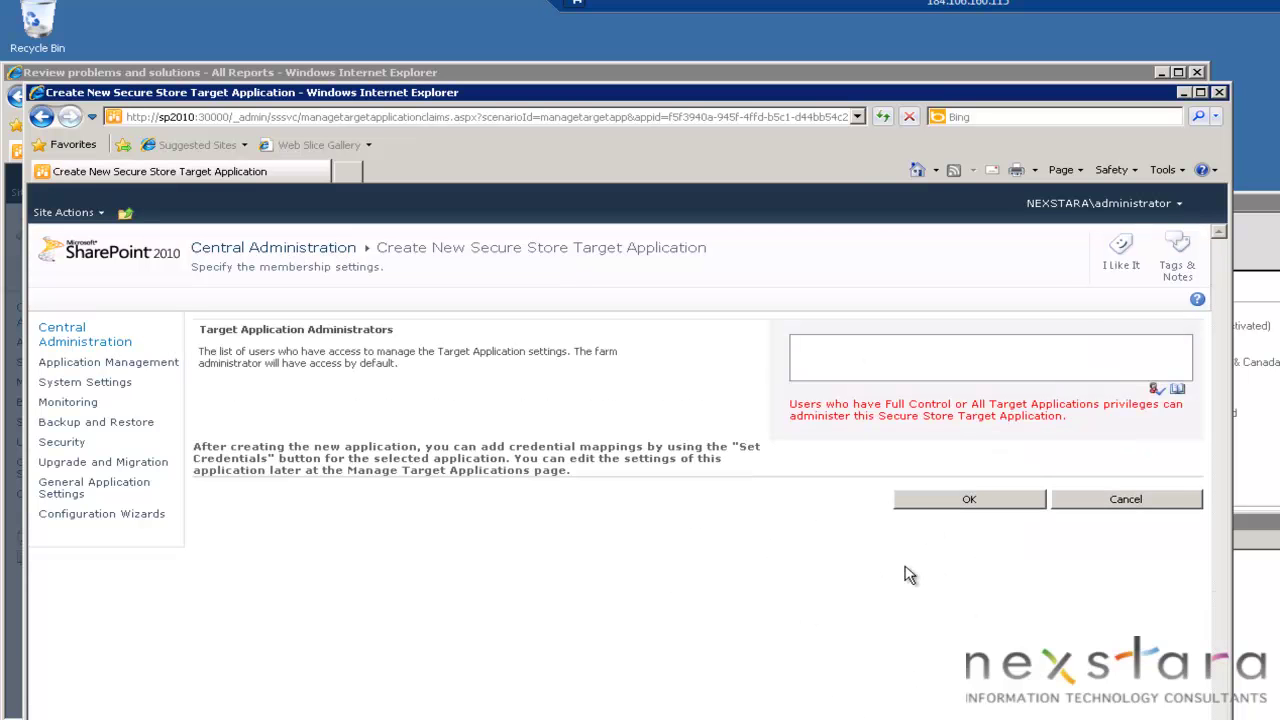
{"action": "left_click", "coordinate": [945, 365]}
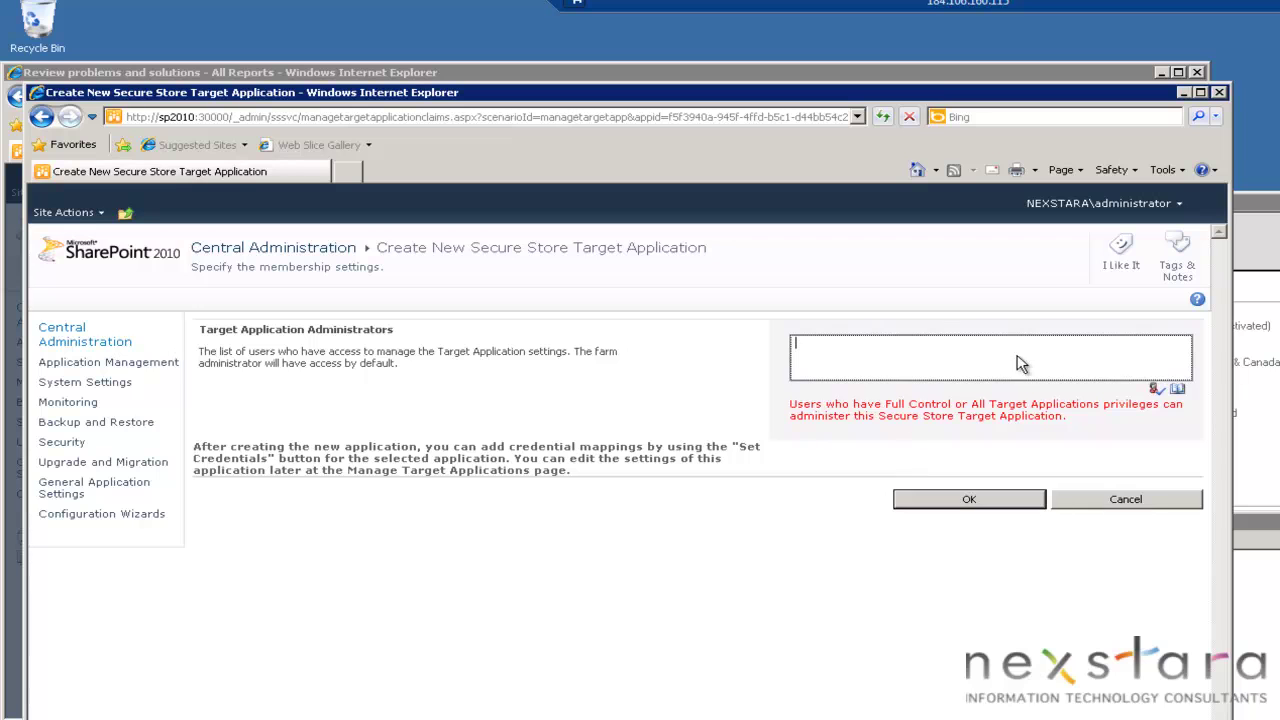
{"action": "type", "text": "administrator"}
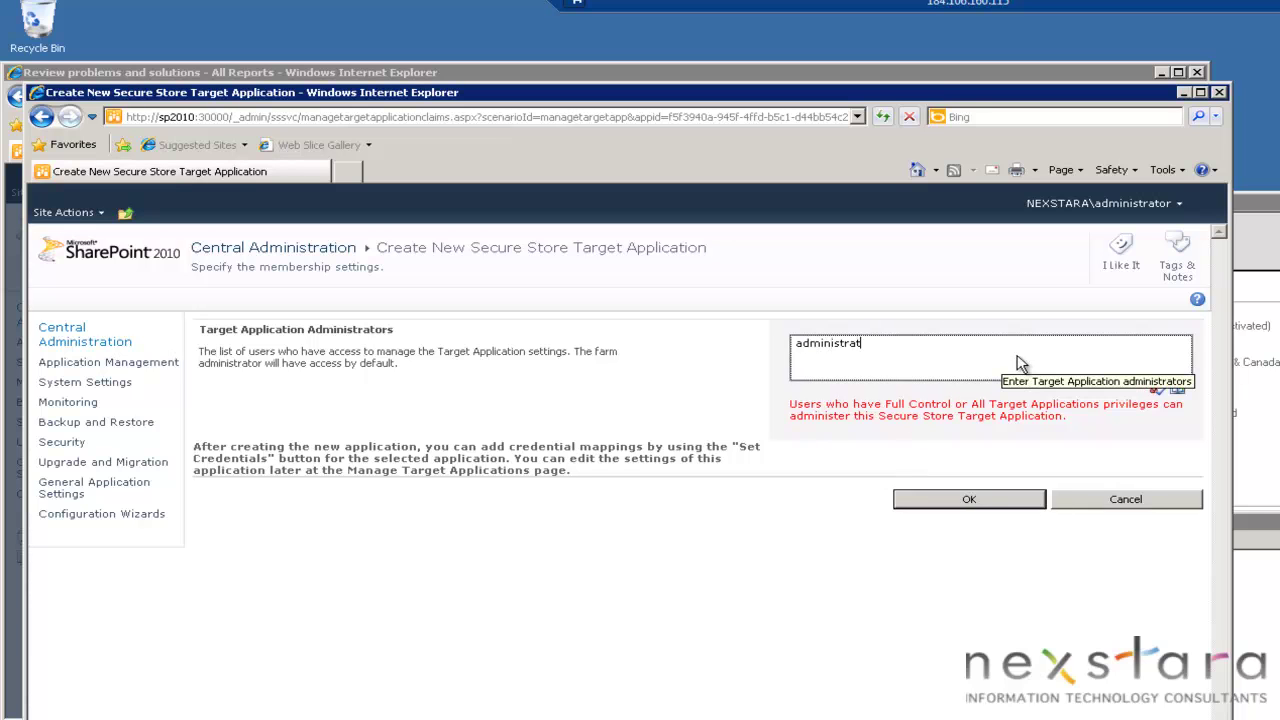
{"action": "left_click", "coordinate": [1157, 389]}
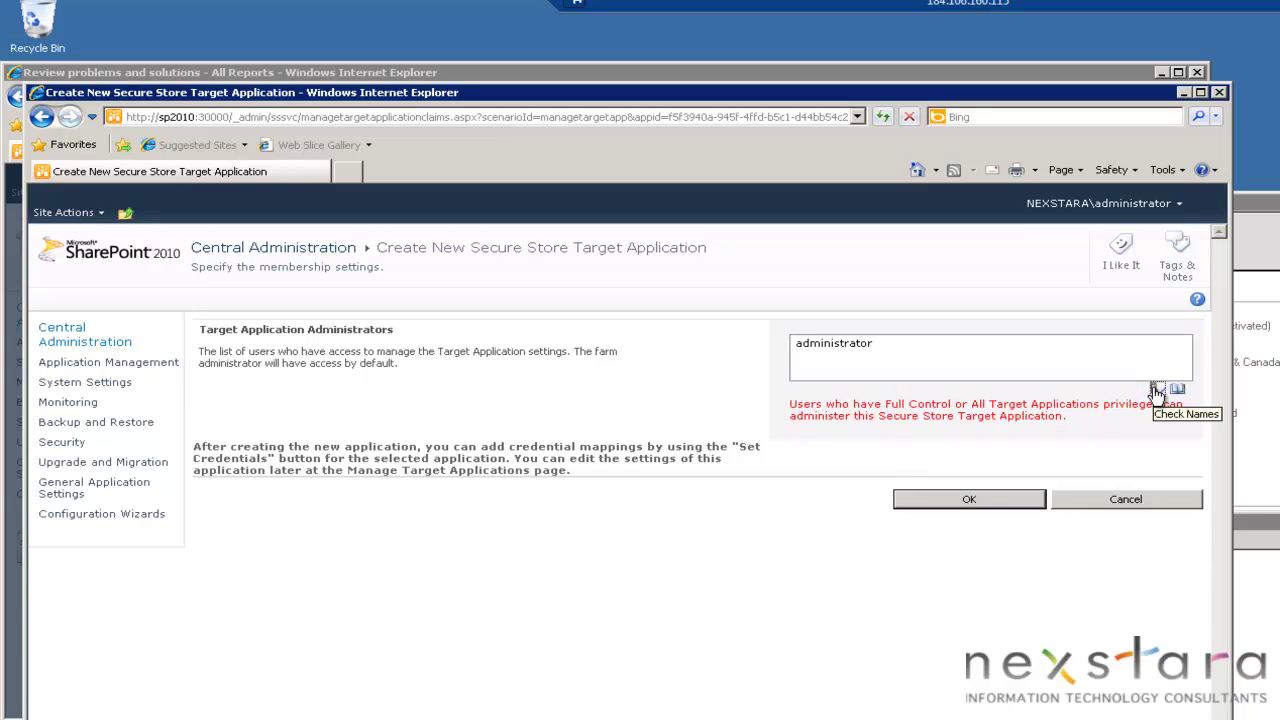
Finish creating Visio Secure Store 01, copy its application ID, and go to Monitoring.
{"action": "left_click", "coordinate": [955, 500]}
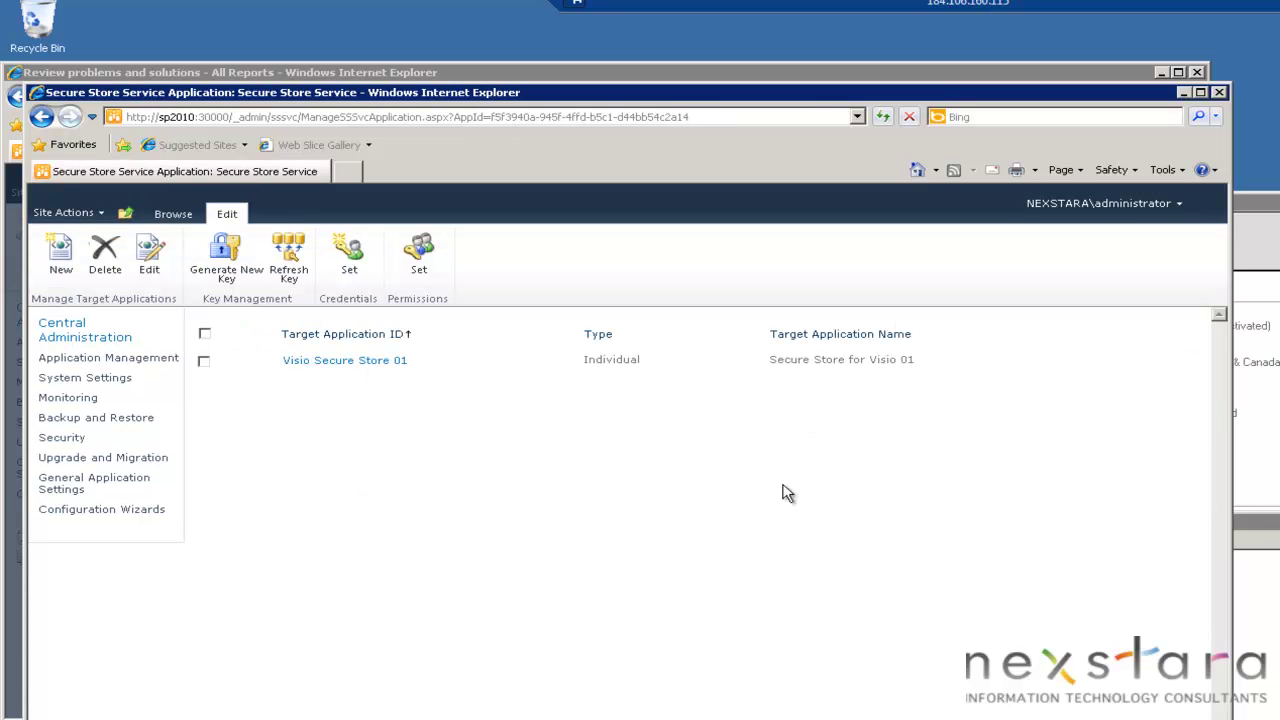
{"action": "left_click_drag", "start_coordinate": [423, 373], "coordinate": [295, 367]}
{"action": "left_click", "coordinate": [295, 367]}
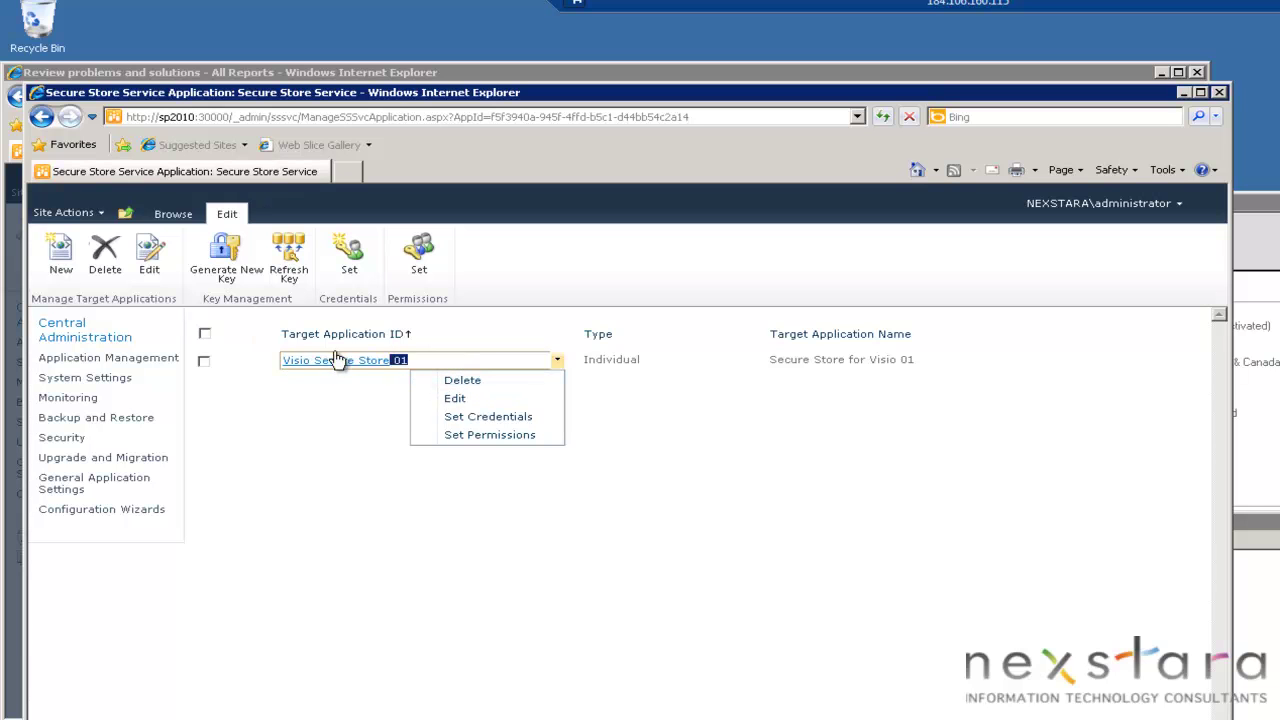
{"action": "triple_click", "coordinate": [300, 360]}
{"action": "key", "text": "ctrl+c"}
{"action": "left_click_drag", "start_coordinate": [288, 363], "coordinate": [297, 368]}
{"action": "left_click", "coordinate": [397, 532]}
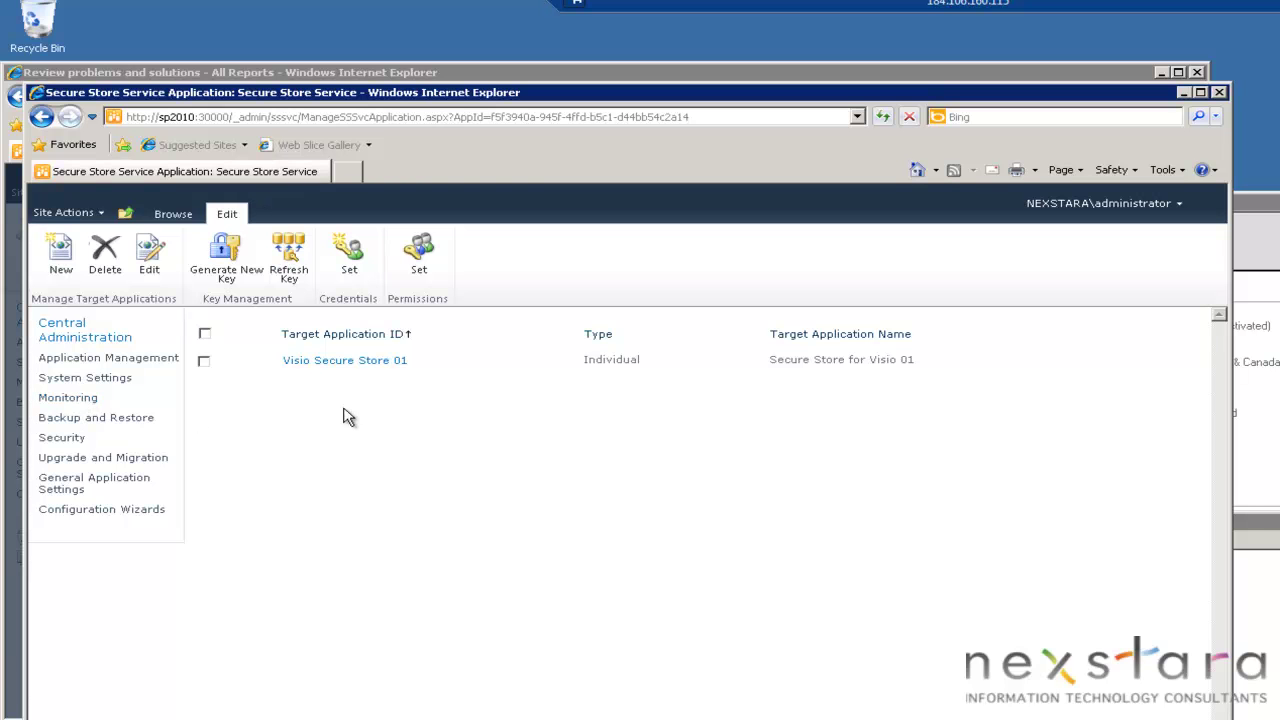
{"action": "left_click", "coordinate": [70, 400]}
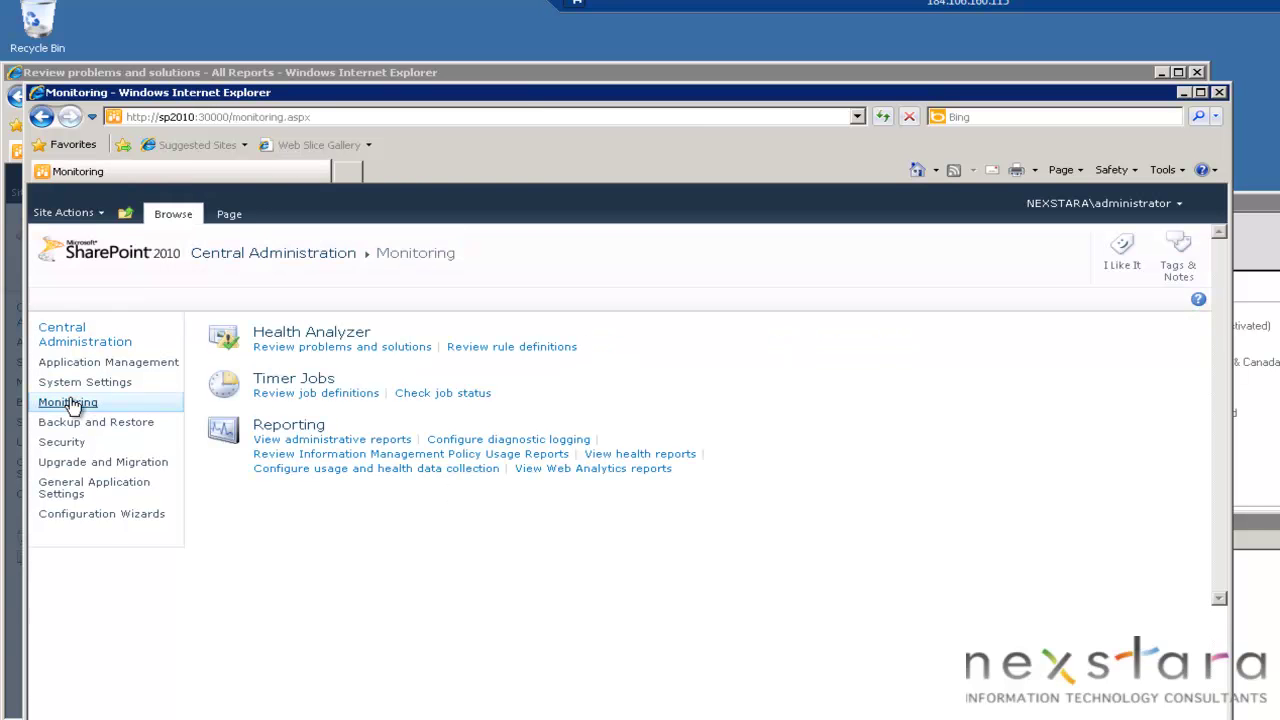
Review the Unattended Service Account security problem, which names Visio Graphics Services as the affected service.
{"action": "left_click", "coordinate": [337, 347]}
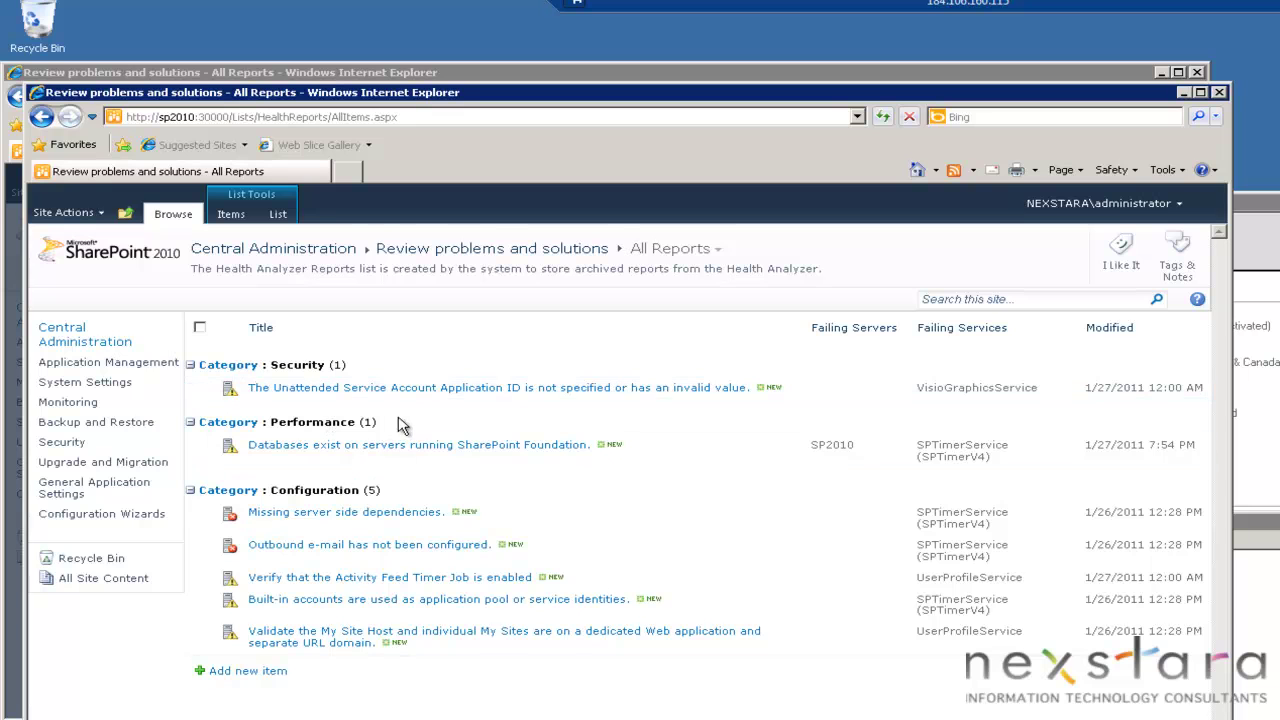
{"action": "left_click", "coordinate": [436, 388]}
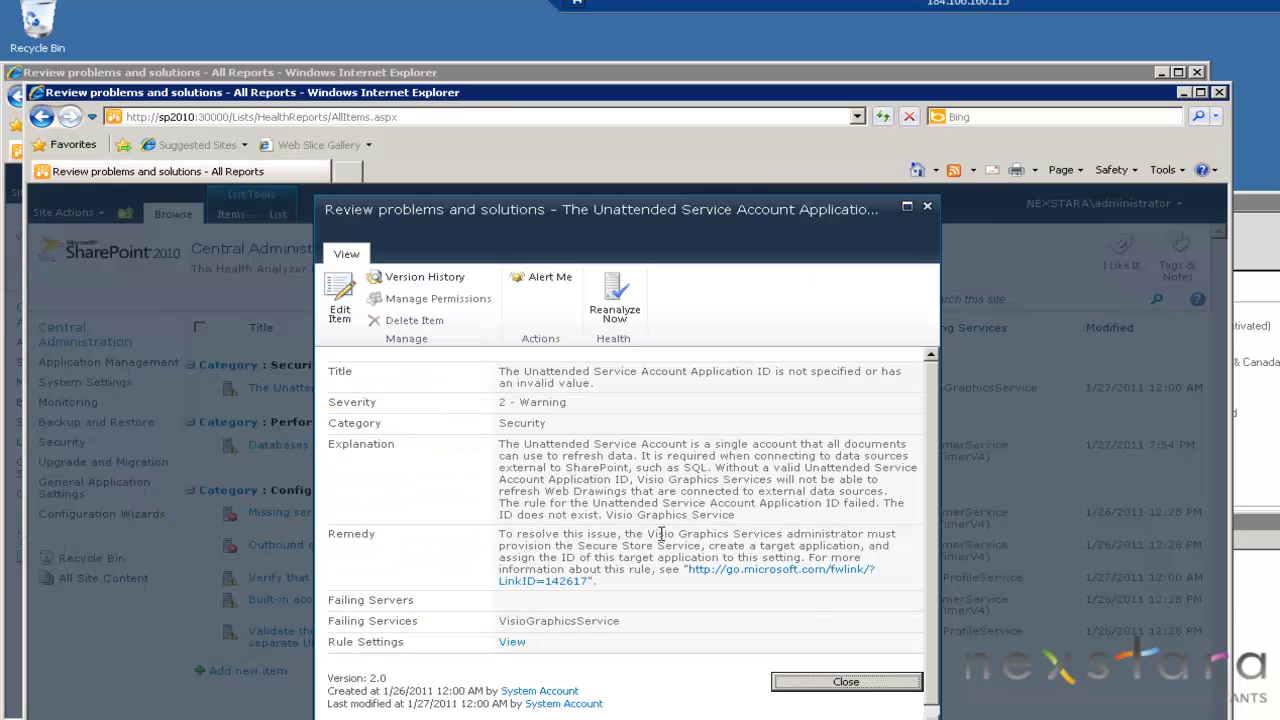
{"action": "left_click_drag", "start_coordinate": [648, 534], "coordinate": [752, 537]}
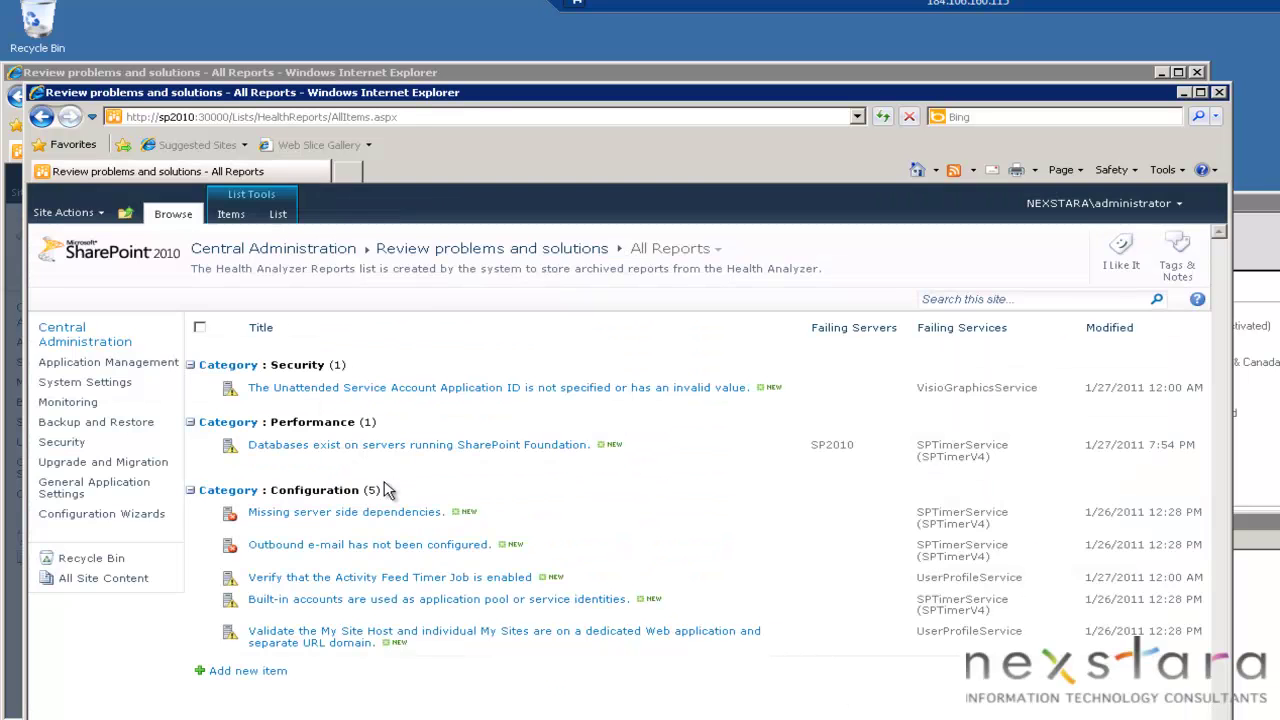
Paste Visio Secure Store 01 as the Visio Graphics Service global settings Application ID and save.
{"action": "left_click", "coordinate": [116, 367]}
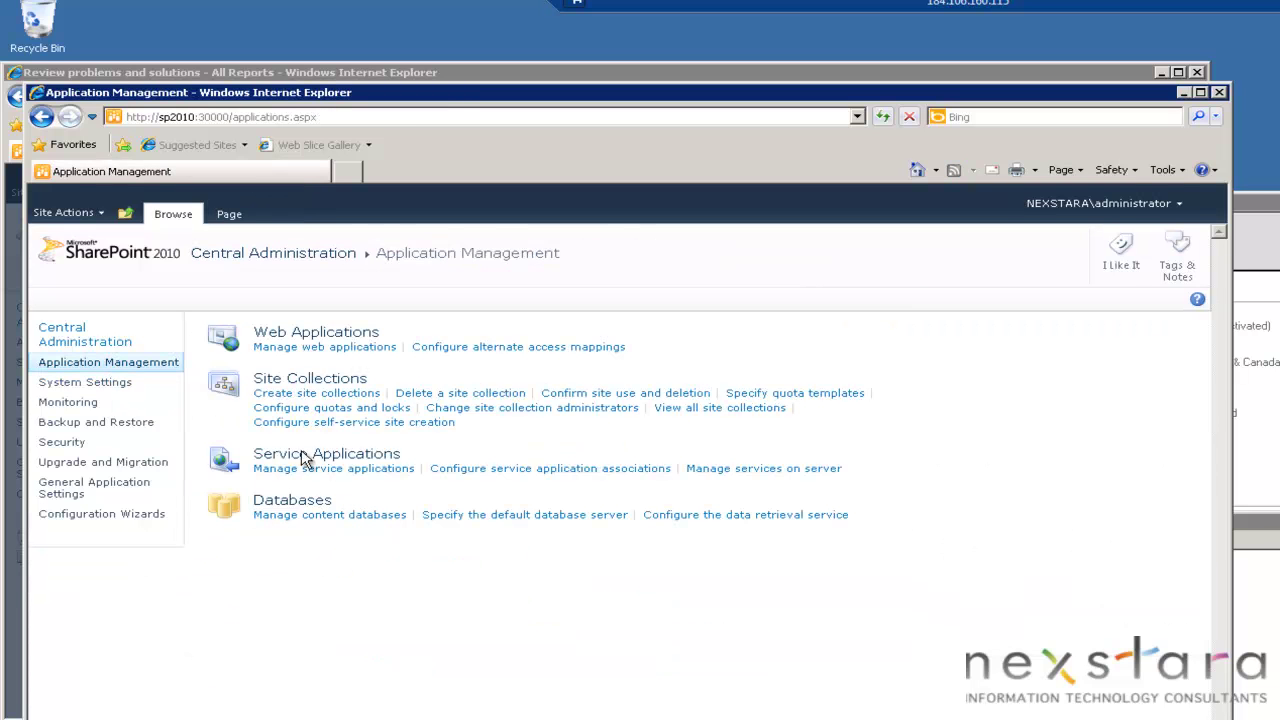
{"action": "left_click", "coordinate": [330, 470]}
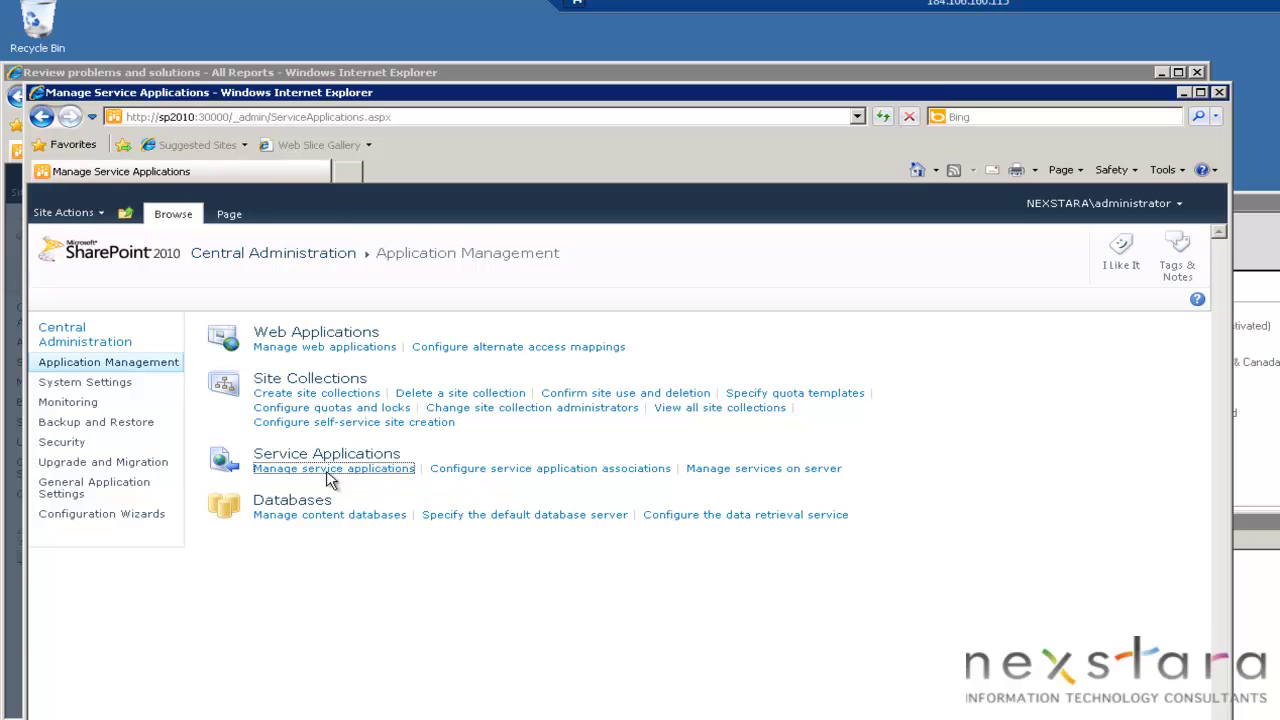
{"action": "scroll", "coordinate": [440, 455], "scroll_direction": "down", "scroll_amount": 5}
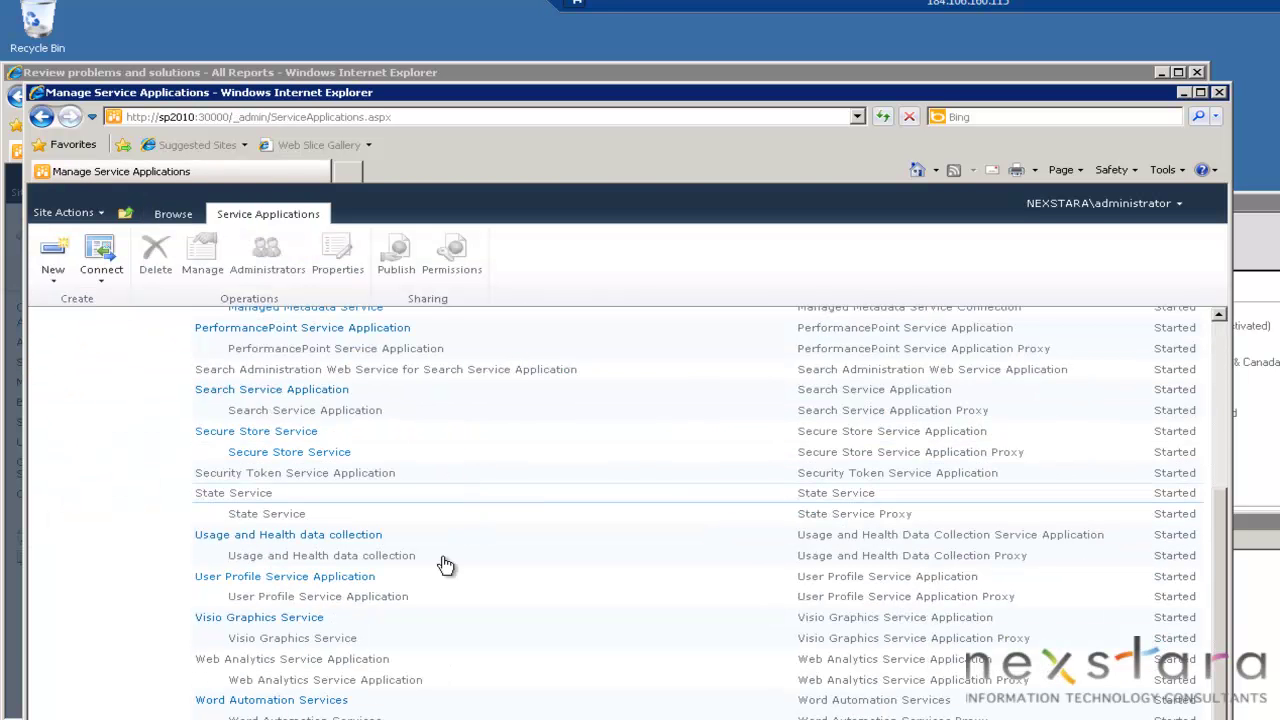
{"action": "left_click", "coordinate": [281, 619]}
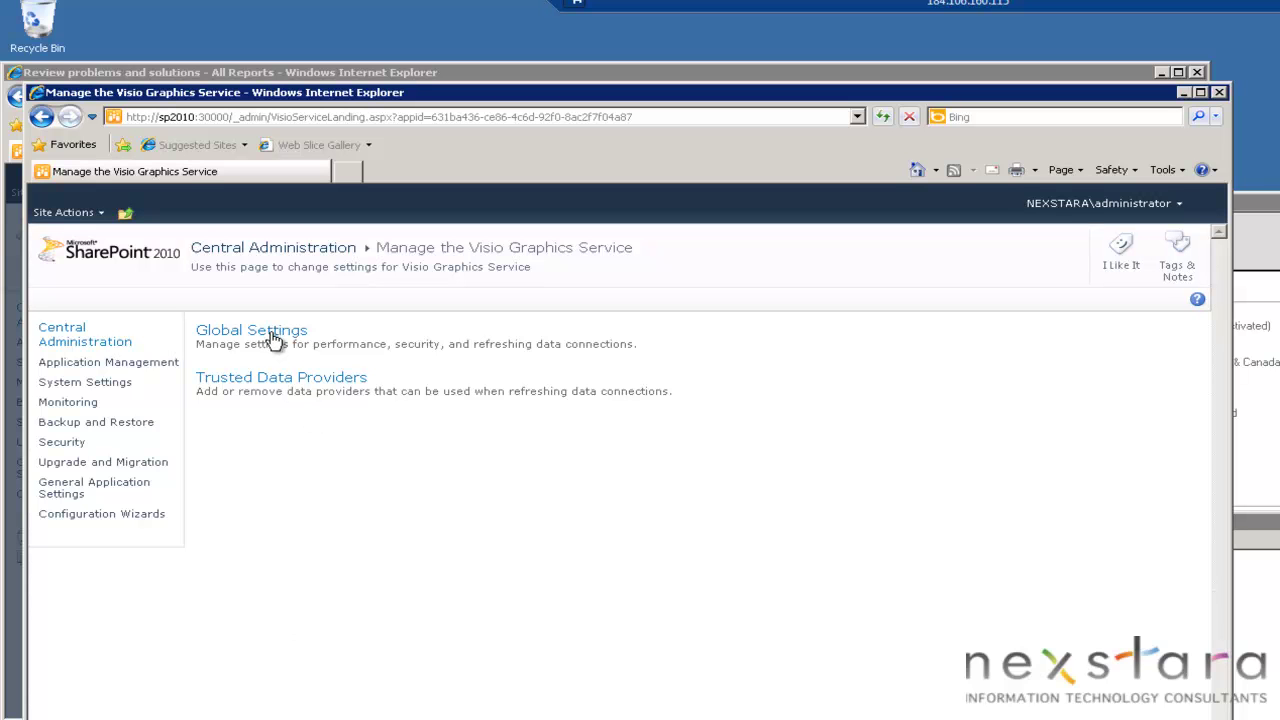
{"action": "left_click", "coordinate": [268, 331]}
{"action": "scroll", "coordinate": [800, 528], "scroll_direction": "down", "scroll_amount": 3}
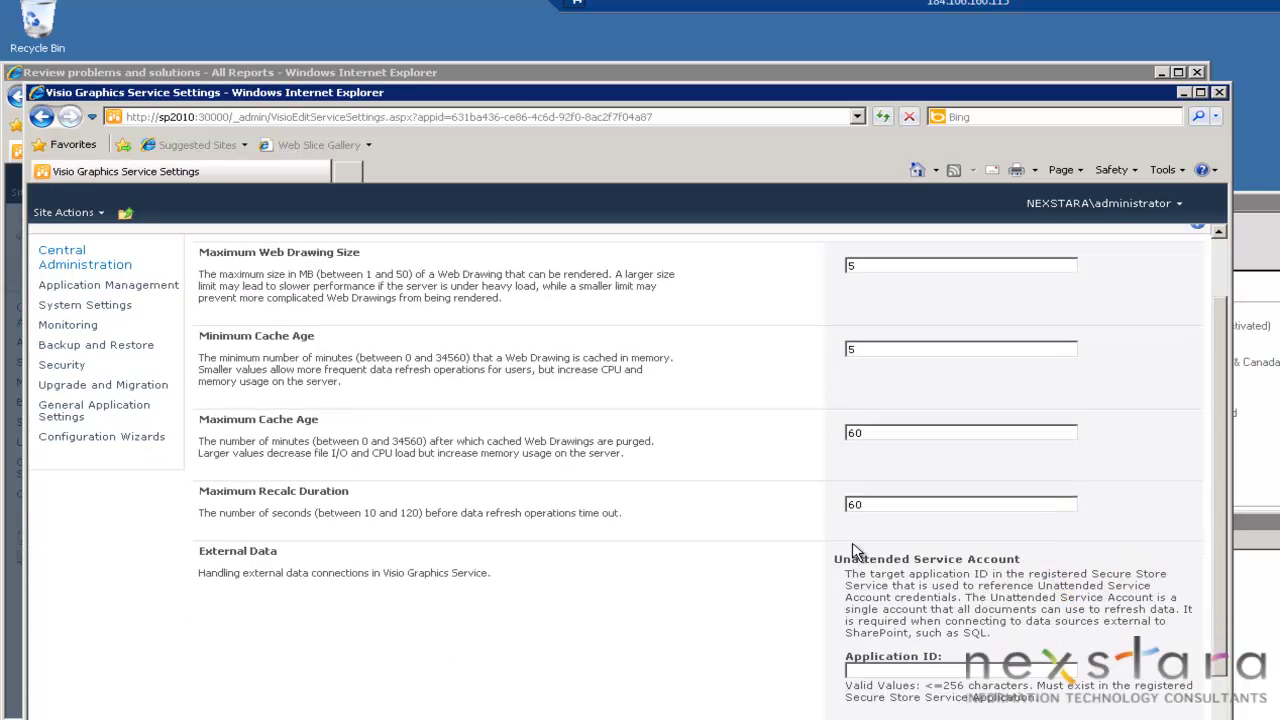
{"action": "right_click", "coordinate": [931, 610]}
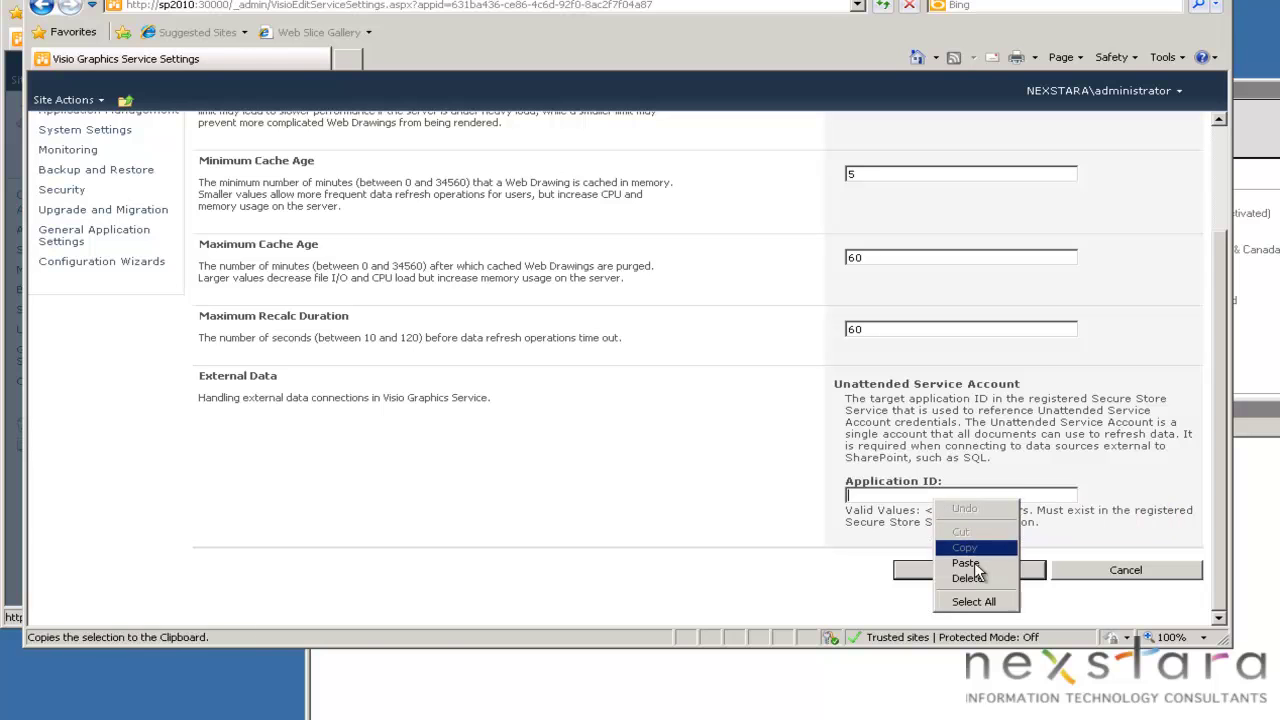
{"action": "left_click", "coordinate": [965, 563]}
{"action": "left_click", "coordinate": [978, 572]}
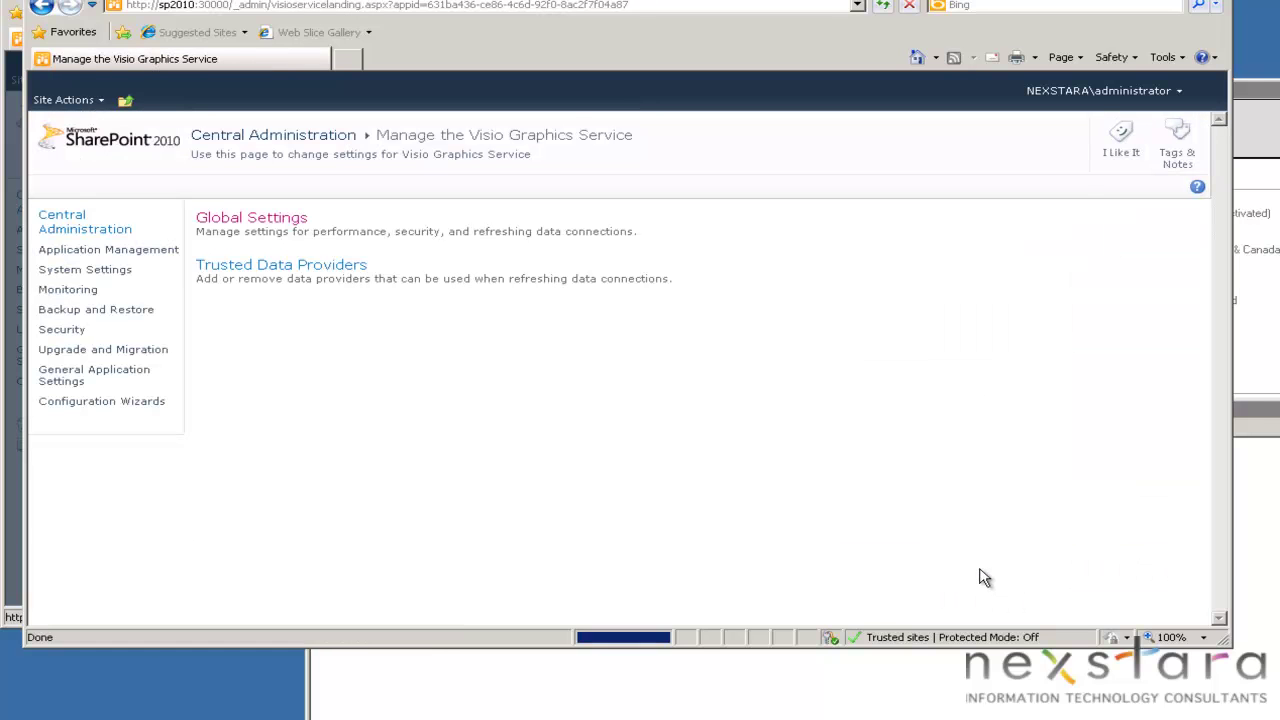
Check the unattended service account issue in Review problems and solutions, then refresh the list.
{"action": "left_click", "coordinate": [86, 291]}
{"action": "left_click", "coordinate": [341, 240]}
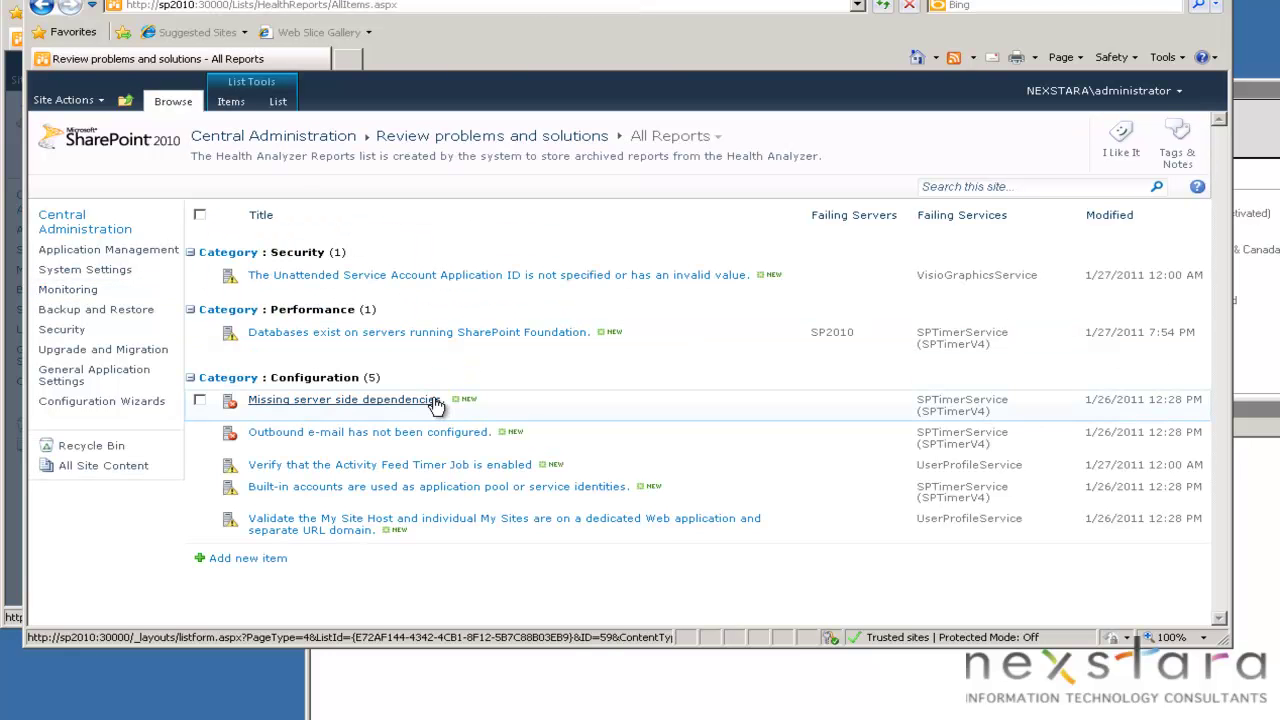
{"action": "left_click", "coordinate": [460, 274]}
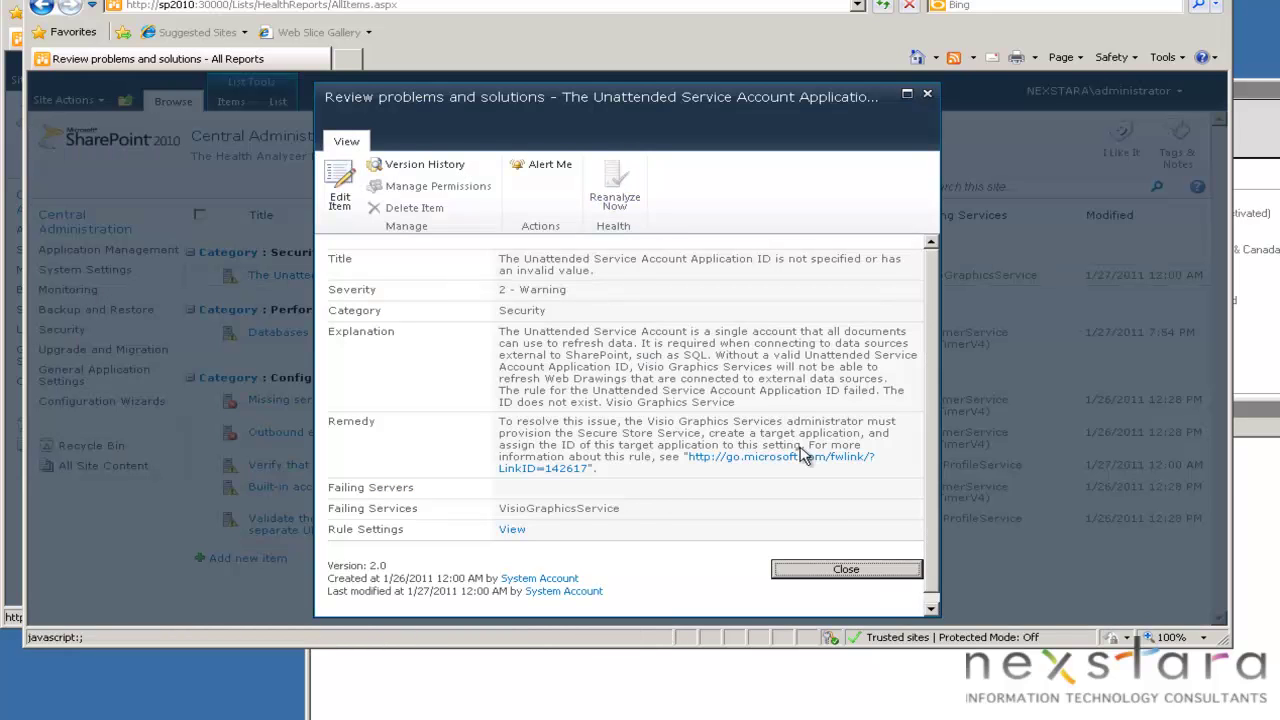
{"action": "left_click", "coordinate": [846, 569]}
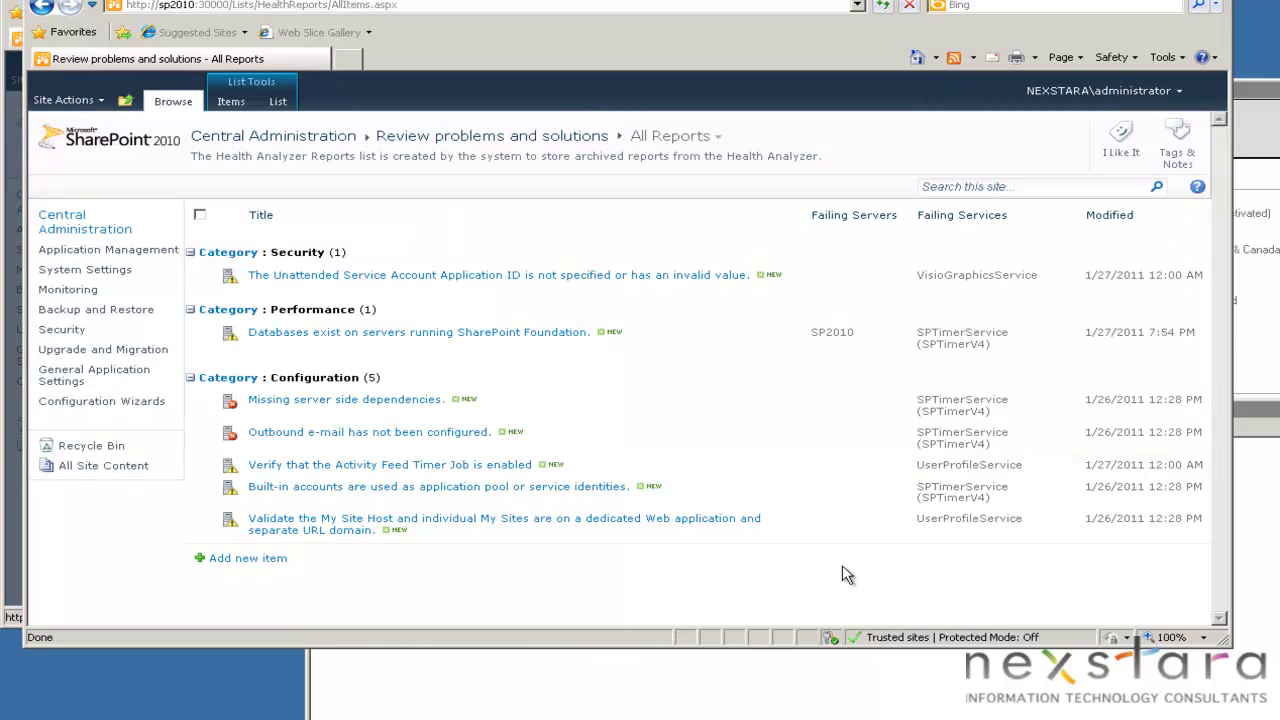
{"action": "right_click", "coordinate": [686, 571]}
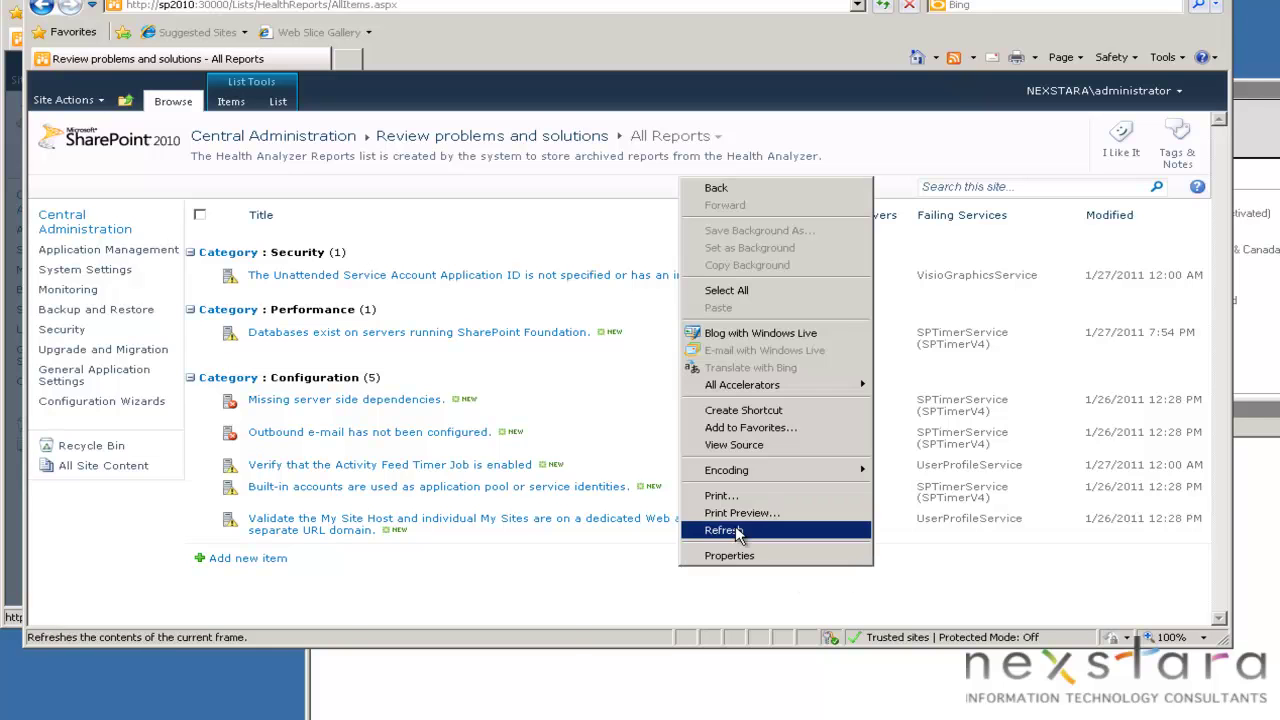
{"action": "left_click", "coordinate": [700, 531]}
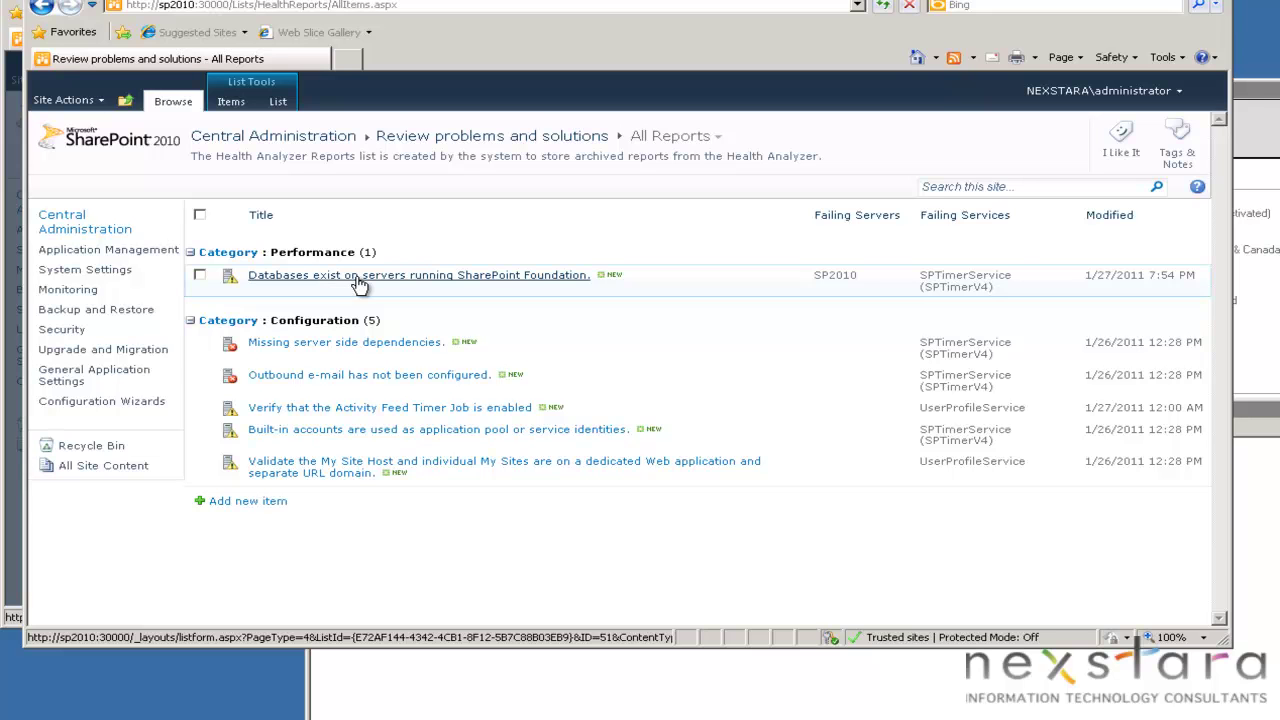
{"action": "left_click", "coordinate": [571, 279]}
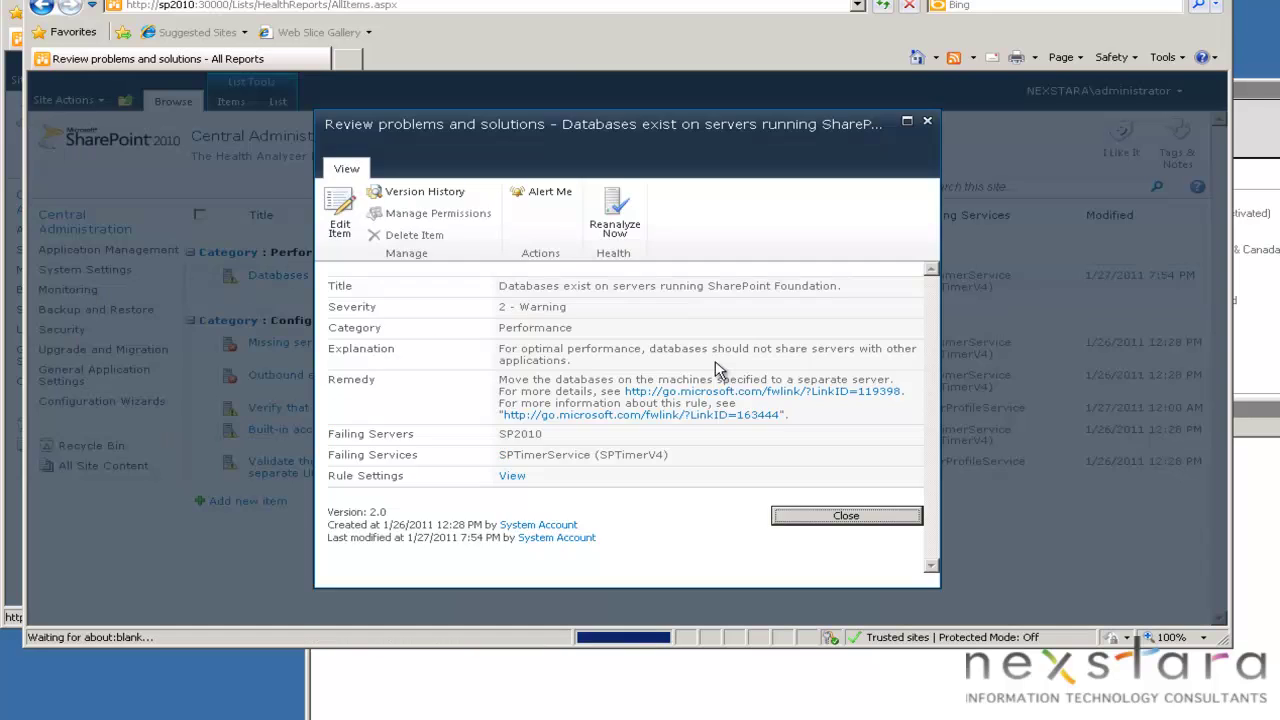
{"action": "left_click", "coordinate": [338, 215]}
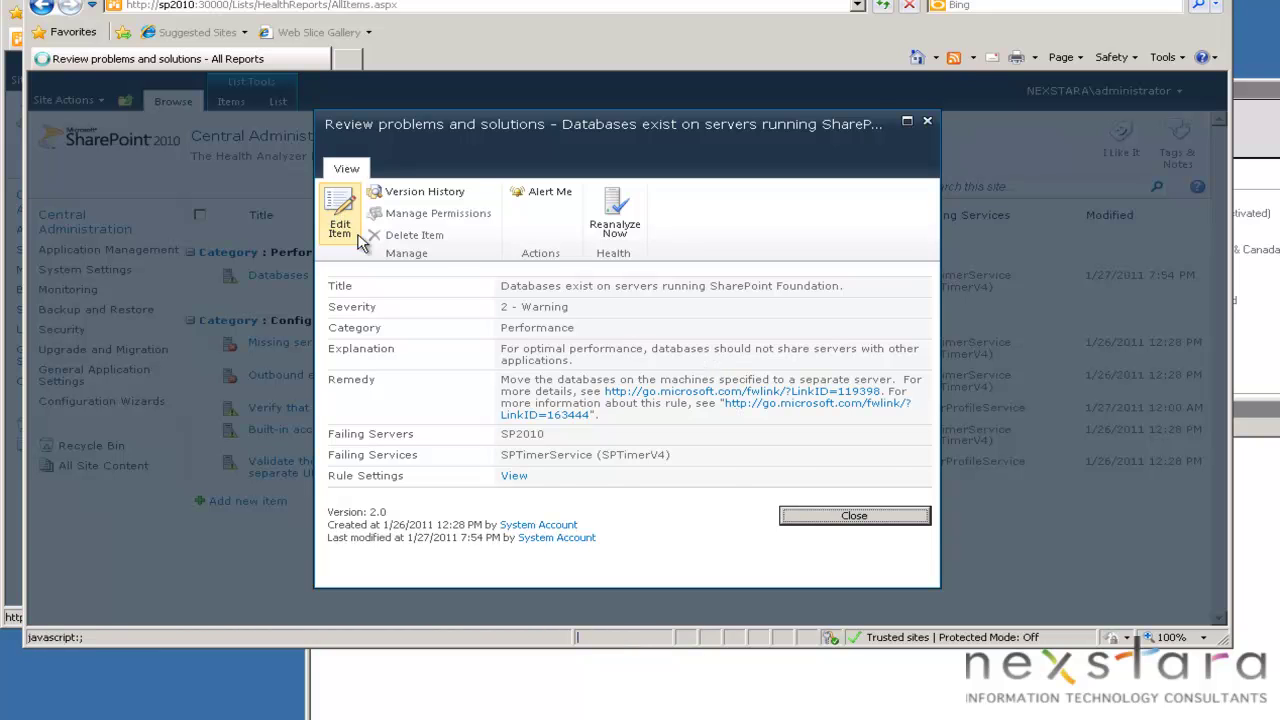
{"action": "left_click", "coordinate": [670, 287]}
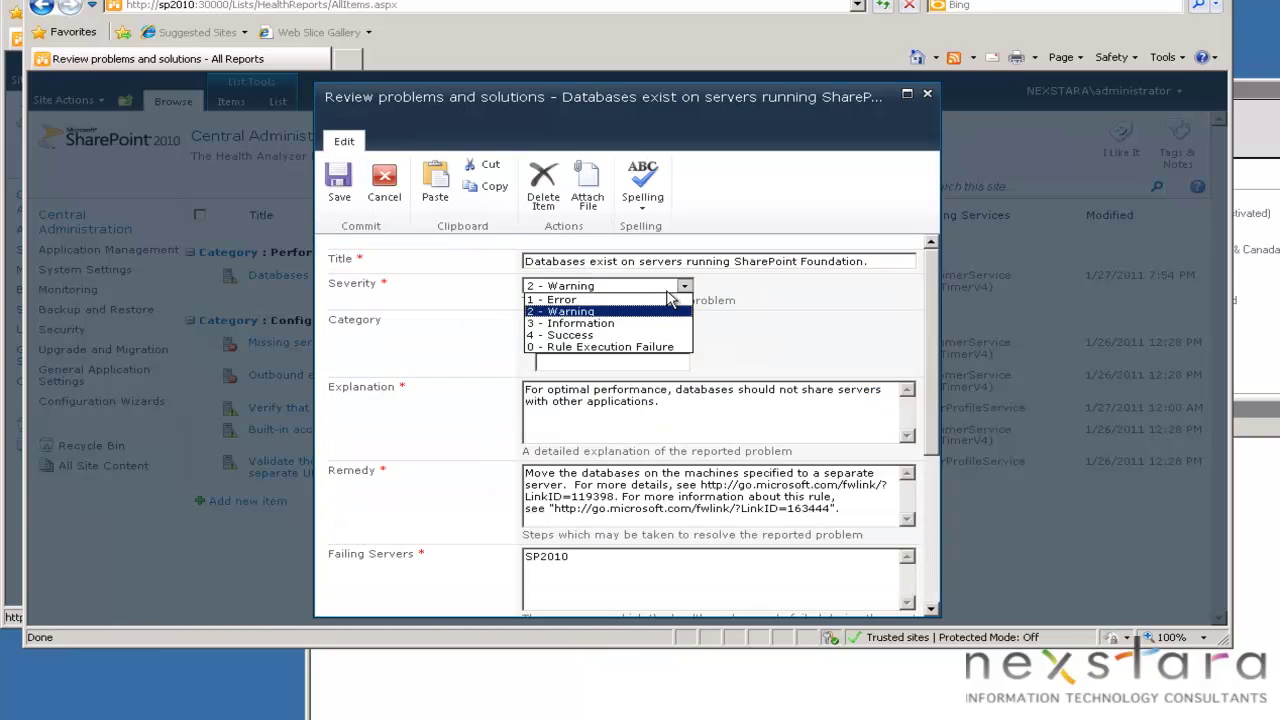
{"action": "left_click", "coordinate": [782, 302]}
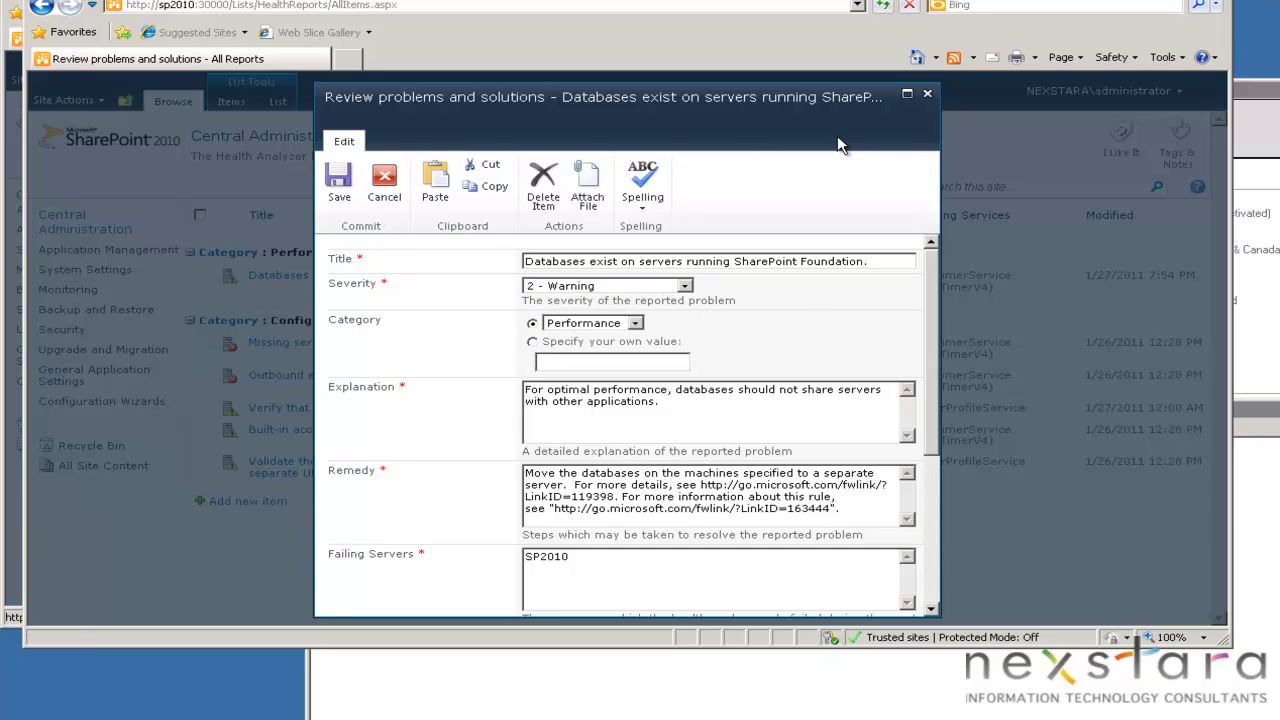
{"action": "left_click", "coordinate": [927, 93]}
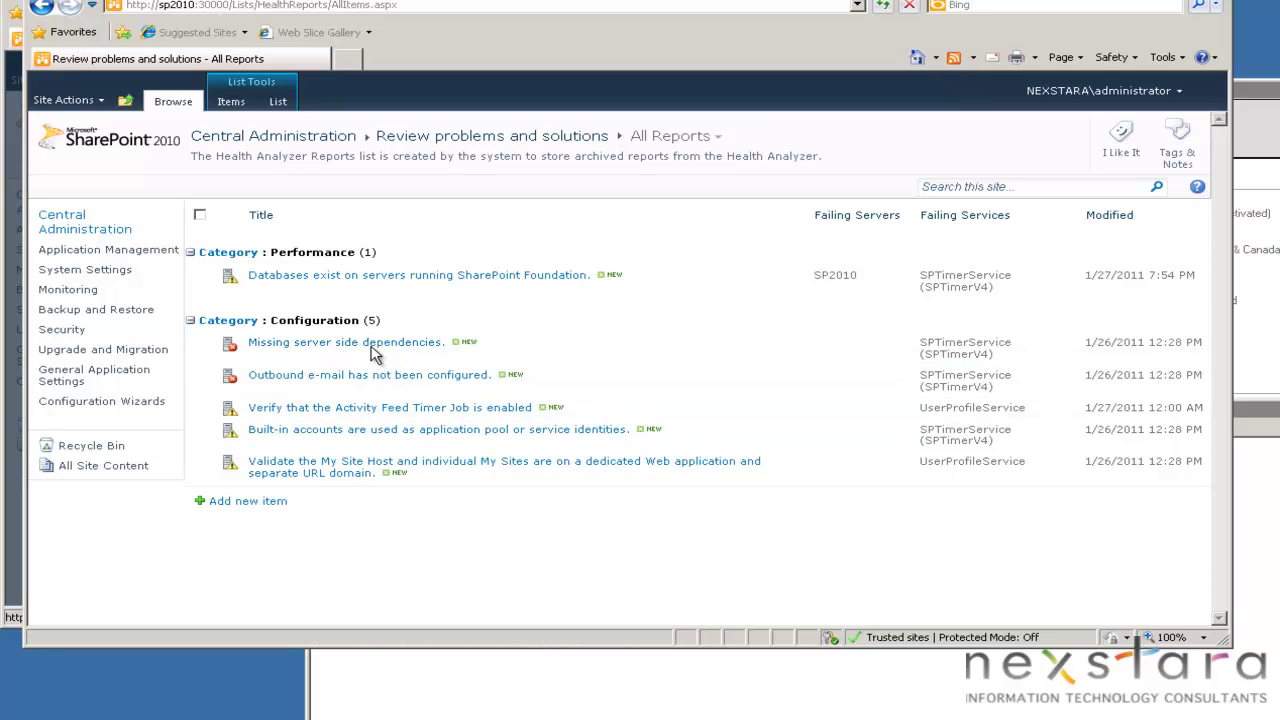
{"action": "left_click", "coordinate": [395, 342]}
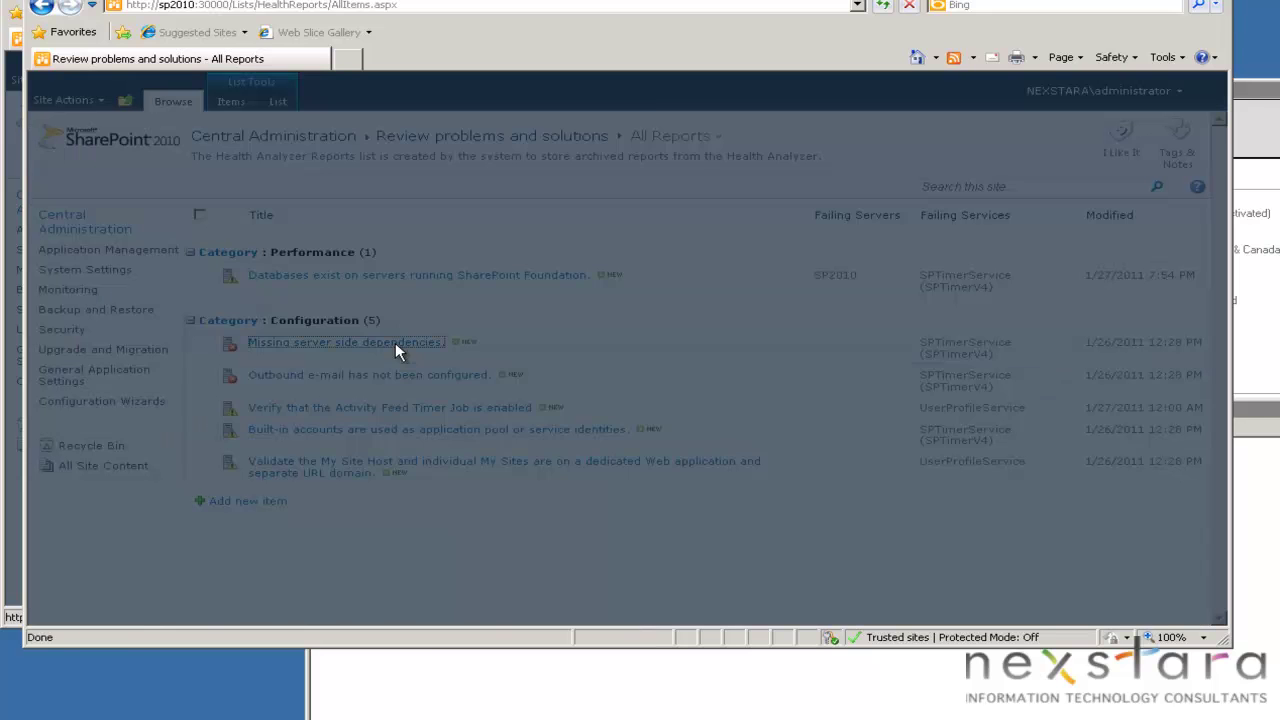
{"action": "left_click_drag", "start_coordinate": [600, 322], "coordinate": [810, 410]}
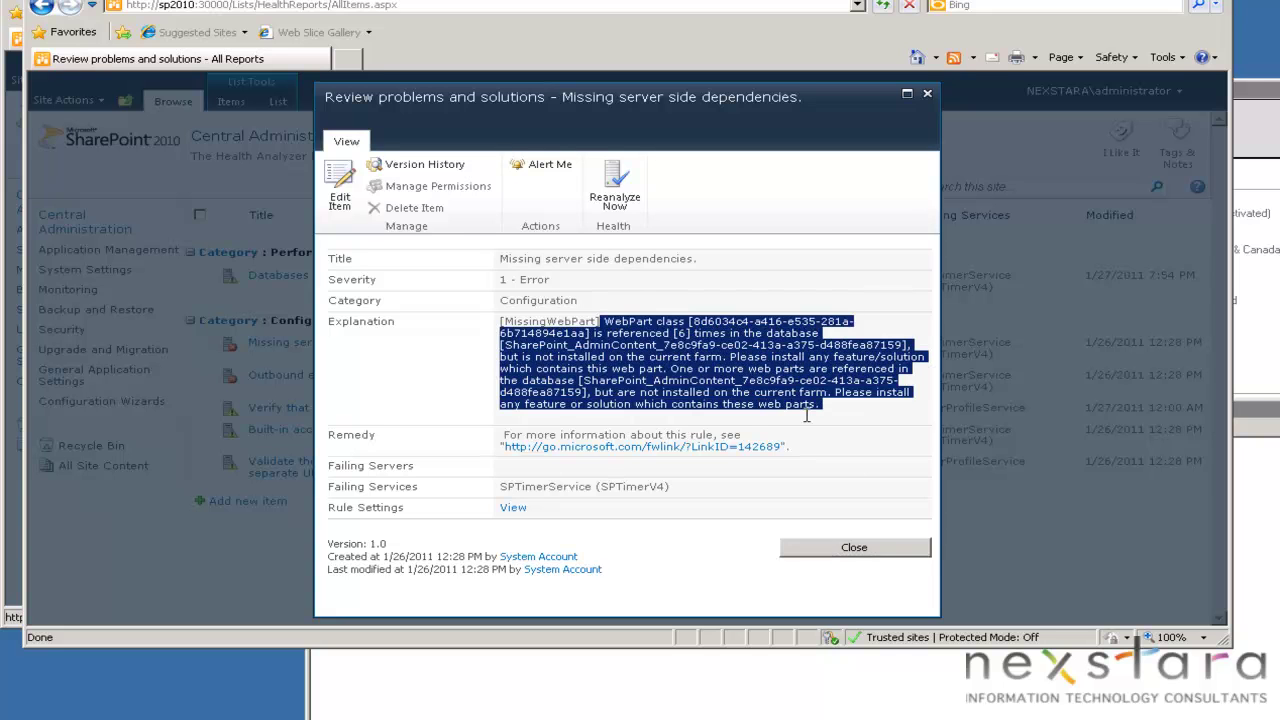
{"action": "left_click", "coordinate": [692, 330]}
{"action": "left_click_drag", "start_coordinate": [690, 325], "coordinate": [816, 406]}
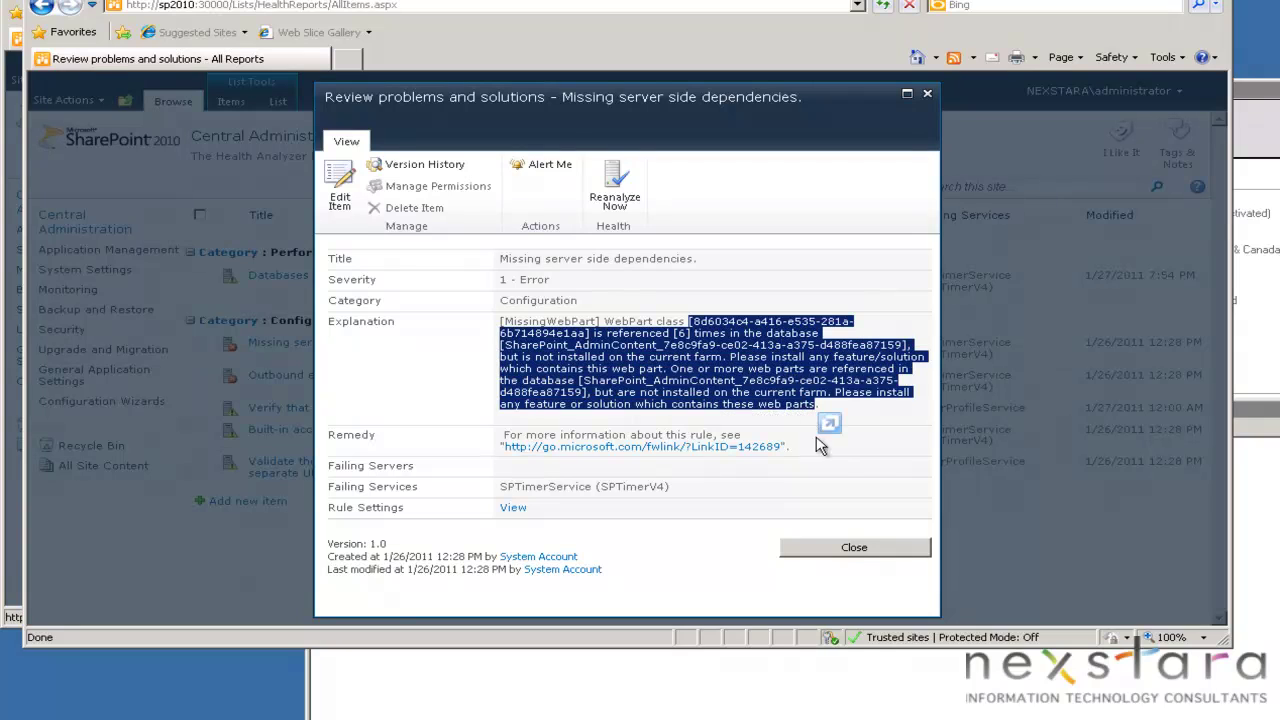
{"action": "left_click", "coordinate": [855, 548]}
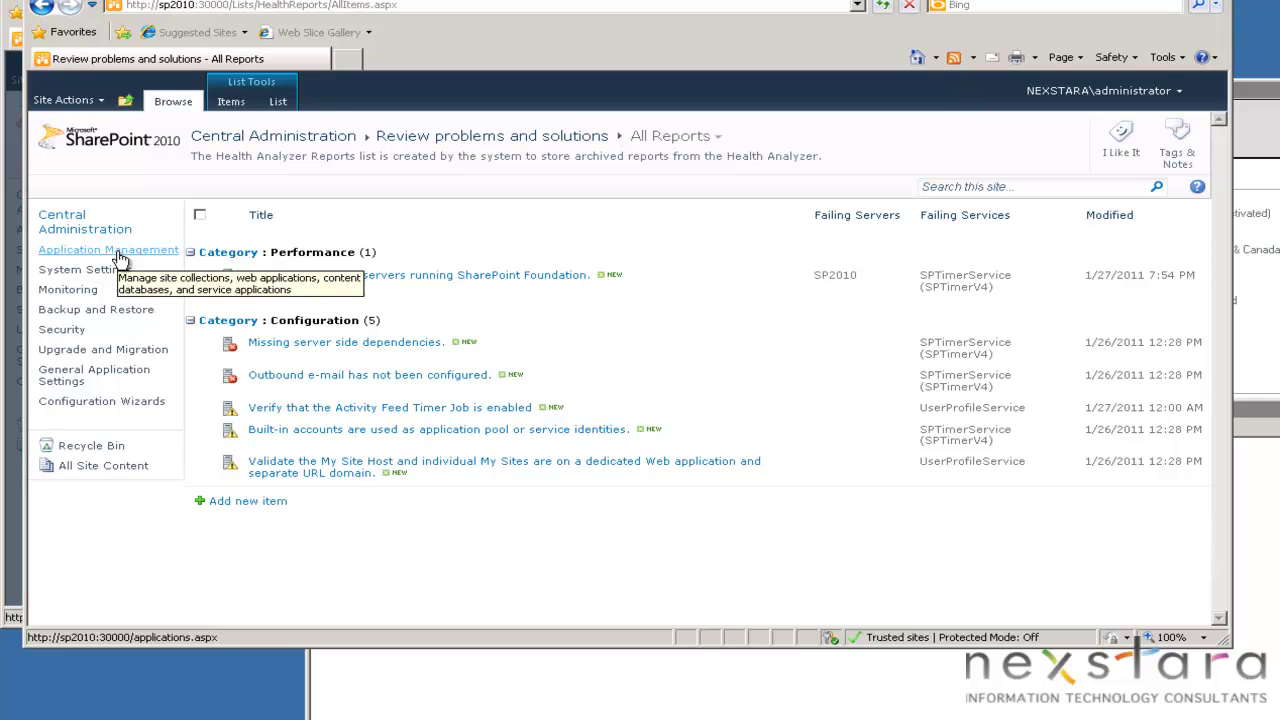
Open the Search Service Application via Farm Search Administration and confirm all topology components are Online.
{"action": "left_click", "coordinate": [96, 376]}
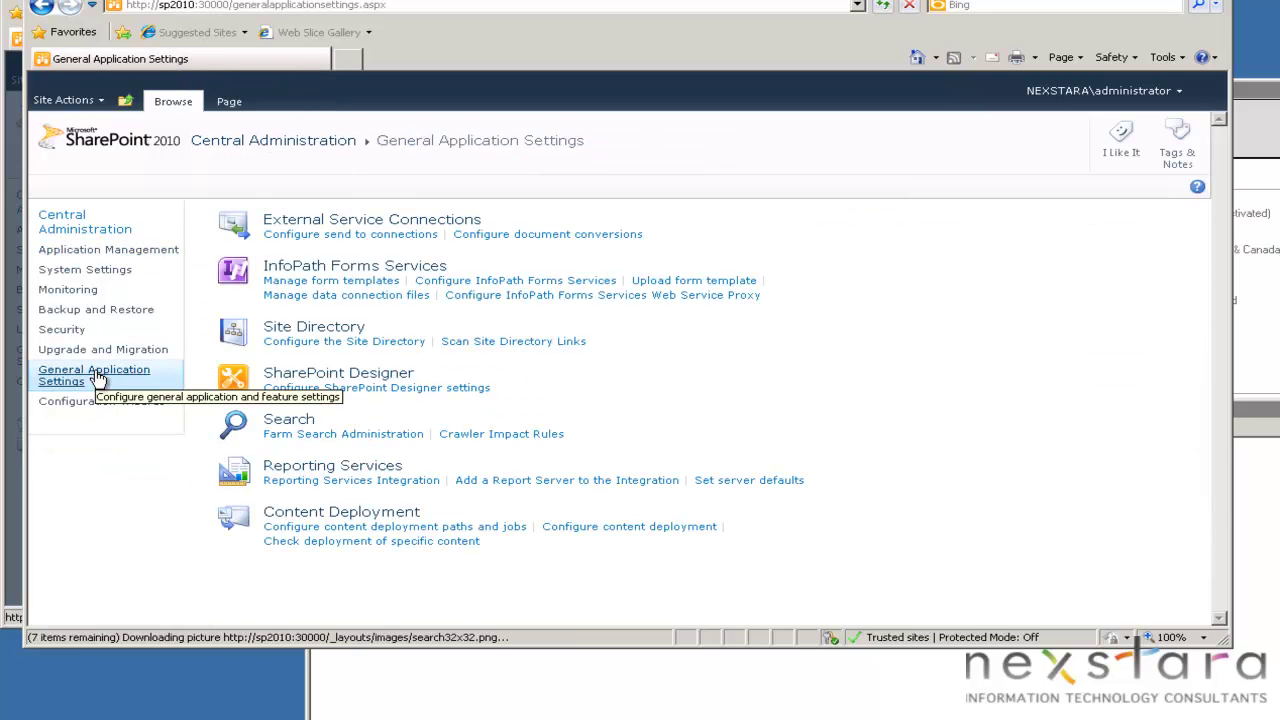
{"action": "left_click", "coordinate": [350, 434]}
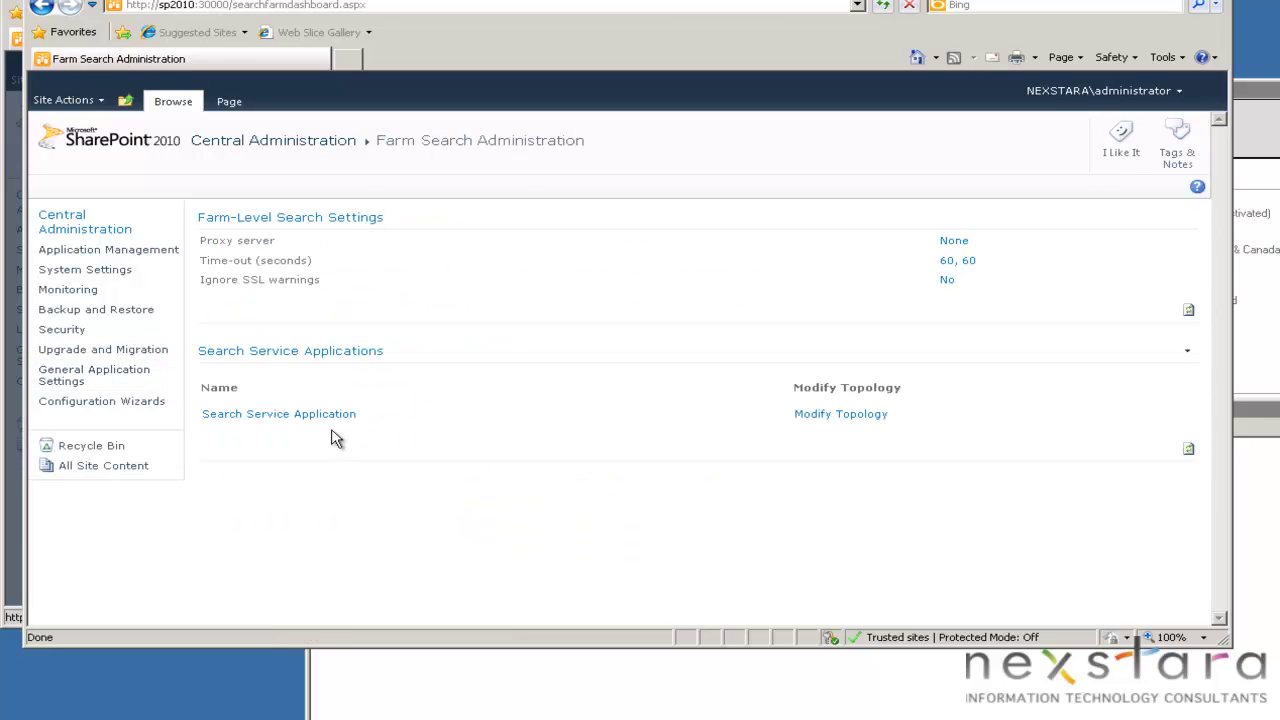
{"action": "left_click", "coordinate": [313, 415]}
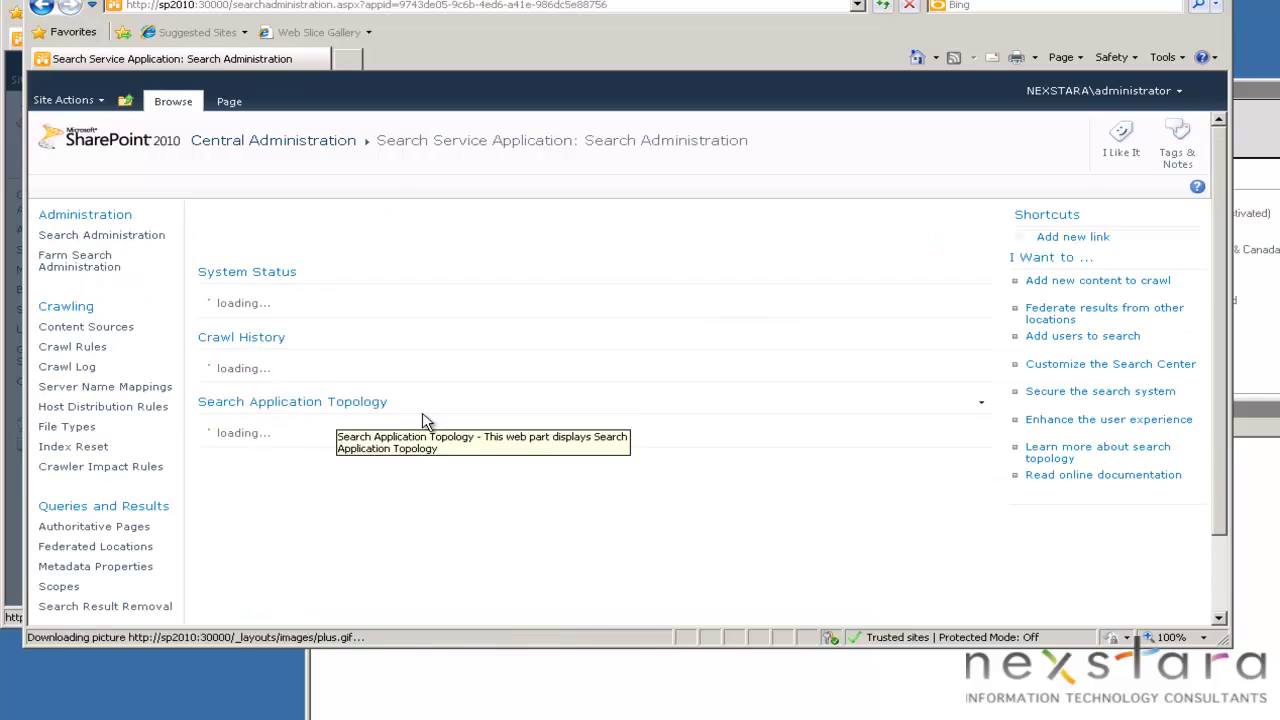
{"action": "scroll", "coordinate": [647, 412], "scroll_direction": "down", "scroll_amount": 3}
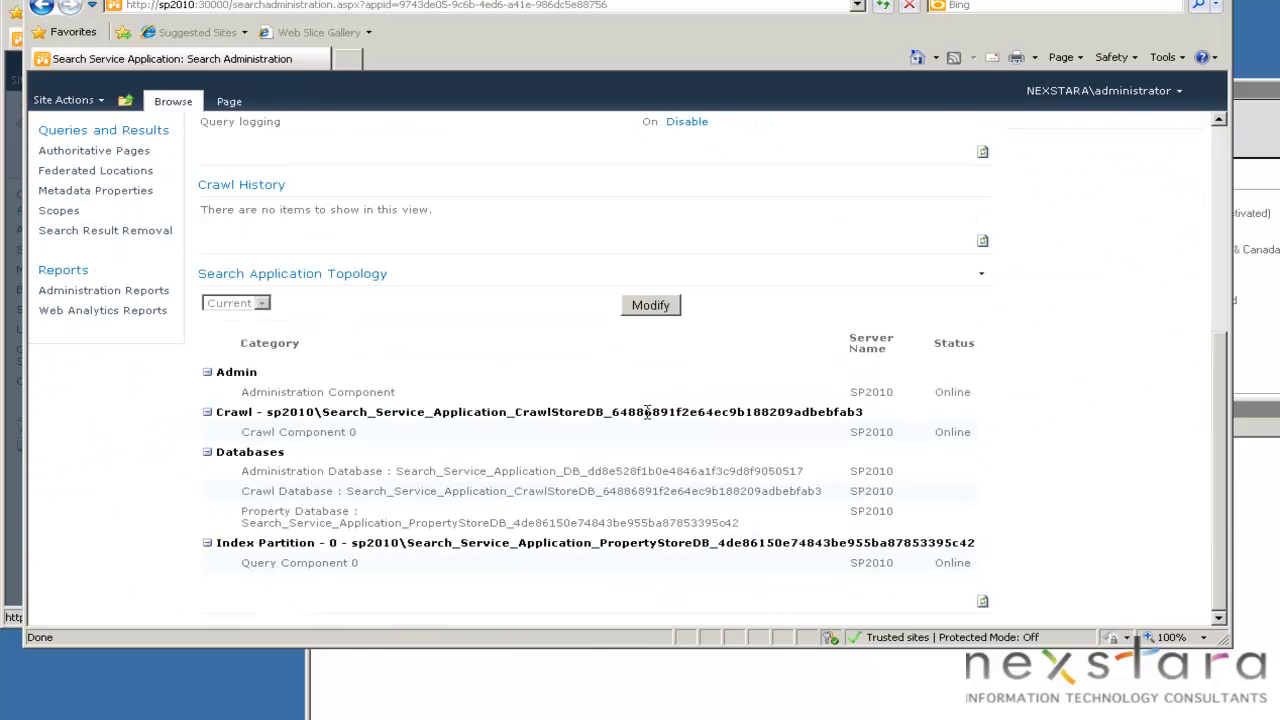
{"action": "scroll", "coordinate": [647, 412], "scroll_direction": "up", "scroll_amount": 4}
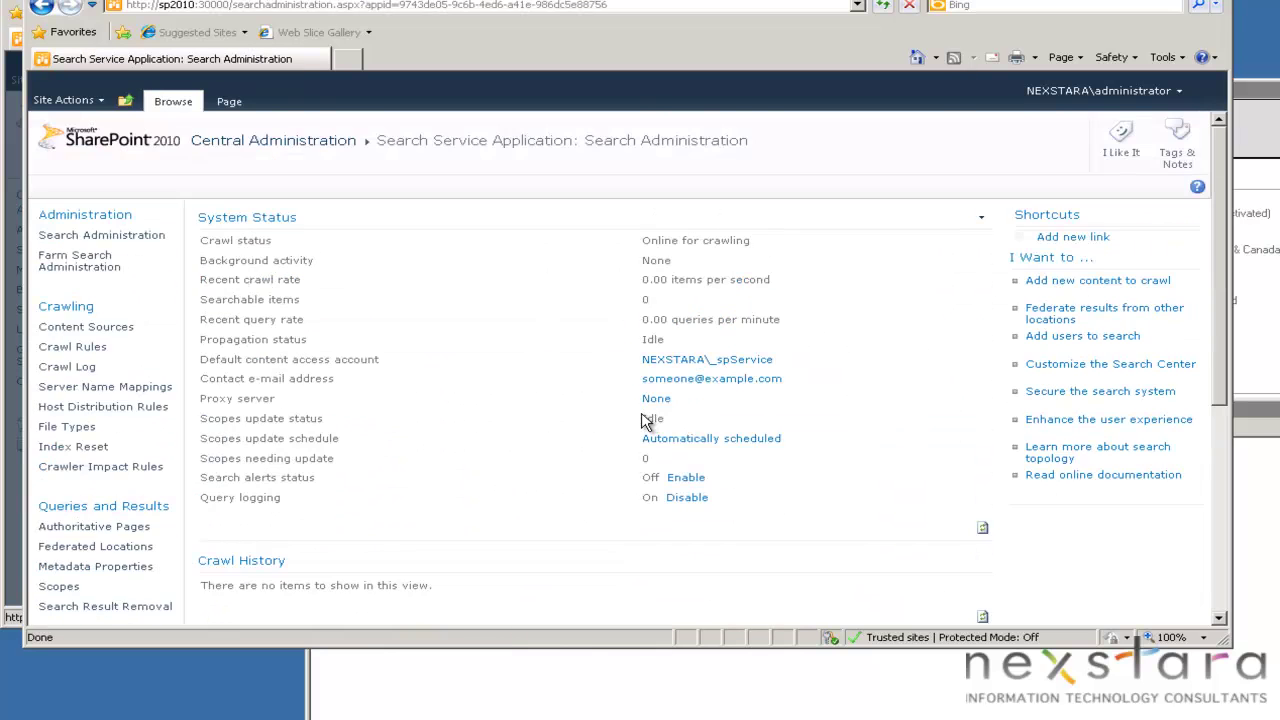
Reopen Review problems and solutions and check the Missing server side dependencies error's details.
{"action": "left_click", "coordinate": [272, 141]}
{"action": "left_click", "coordinate": [90, 292]}
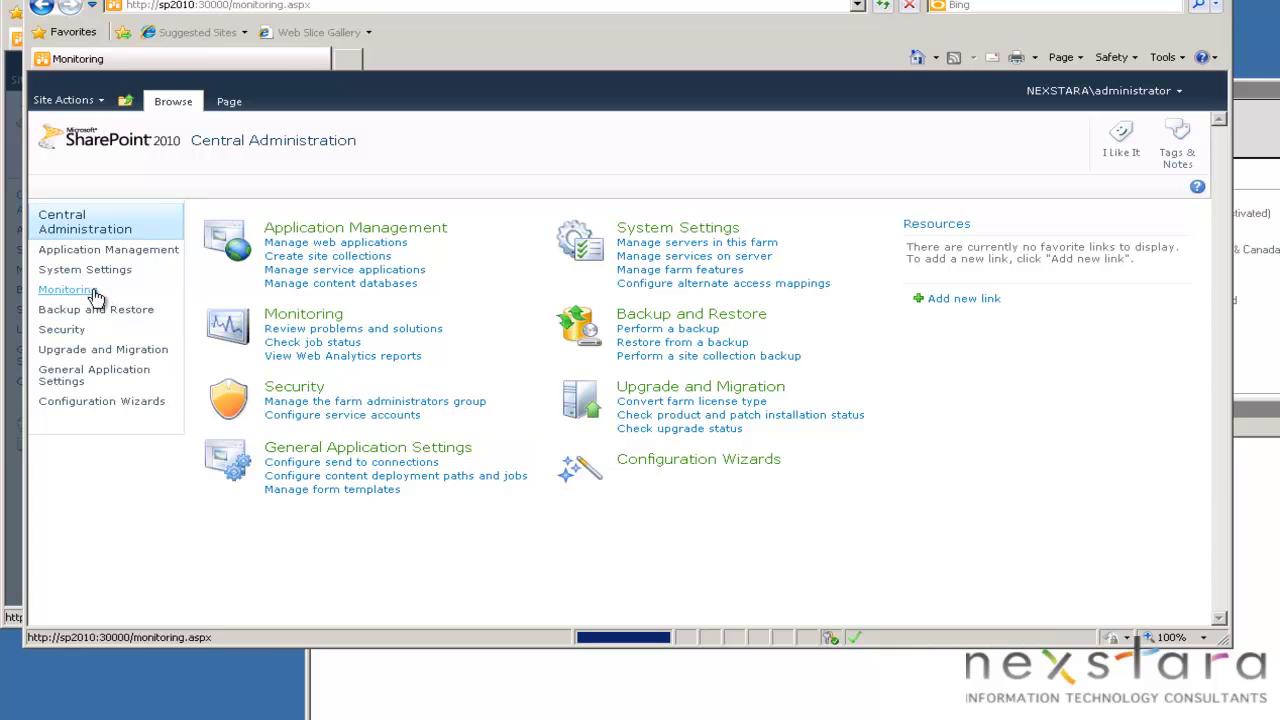
{"action": "left_click", "coordinate": [342, 236]}
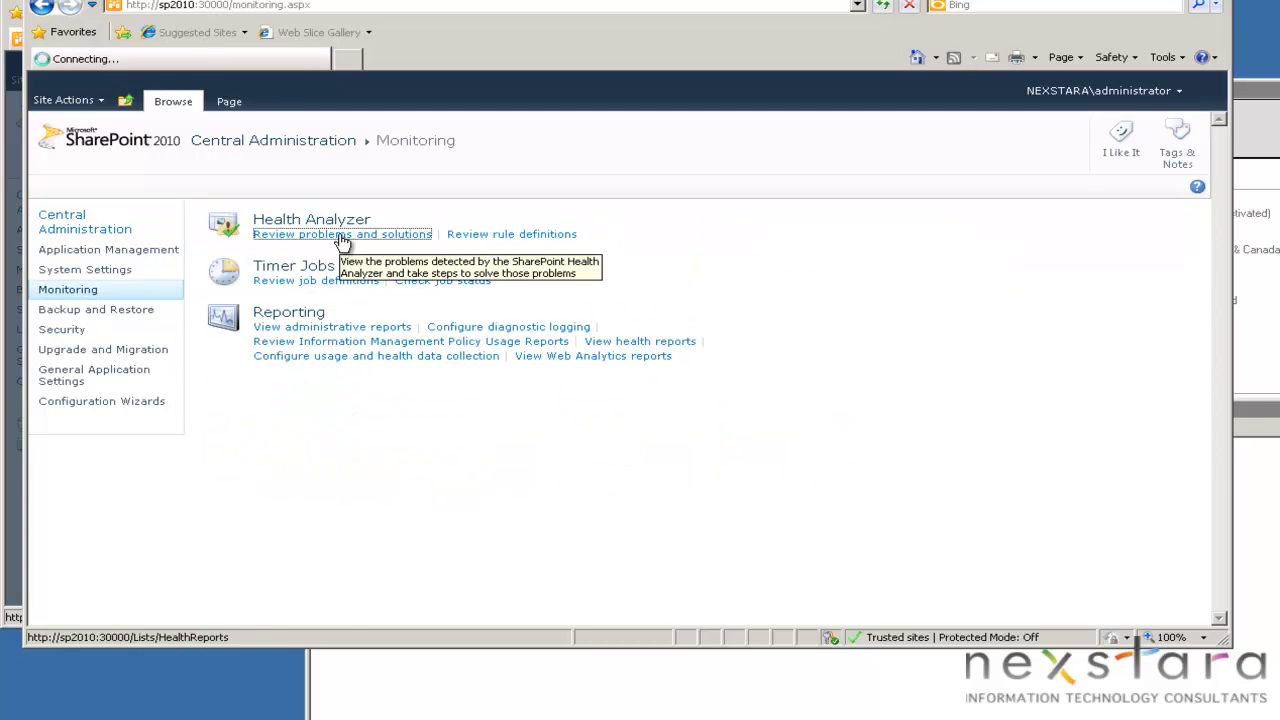
{"action": "left_click", "coordinate": [386, 345]}
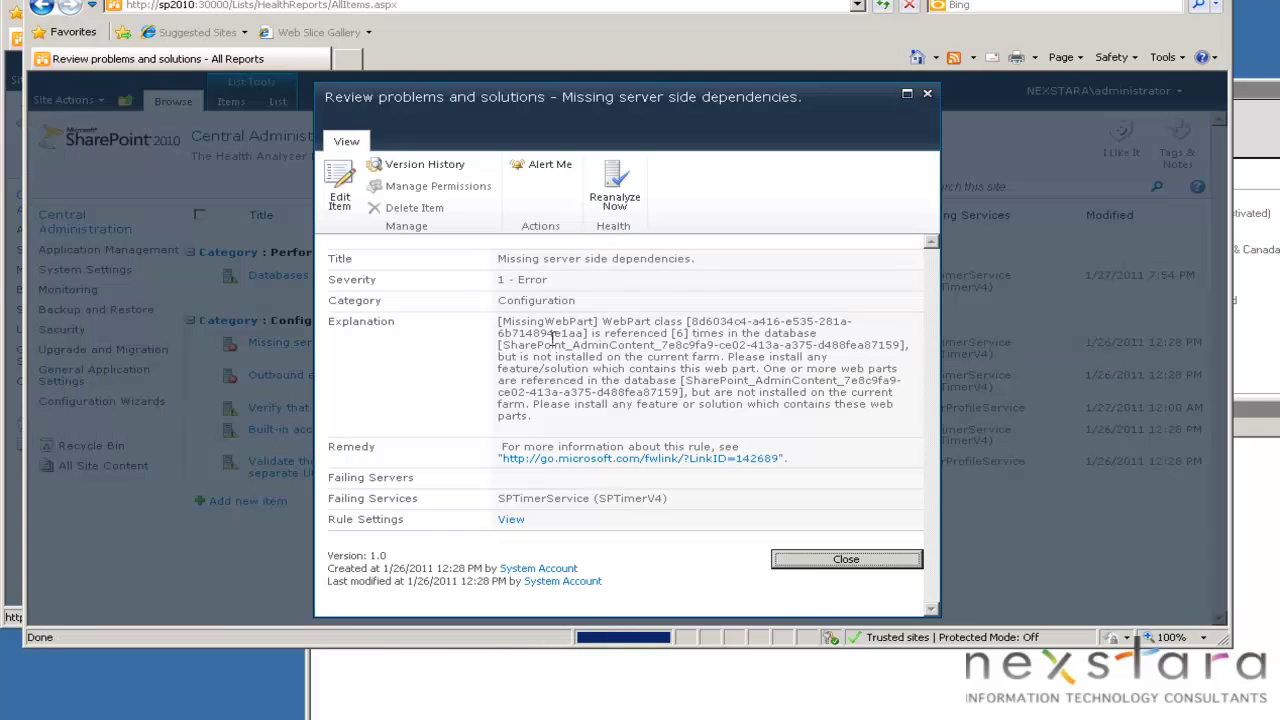
{"action": "left_click", "coordinate": [830, 548]}
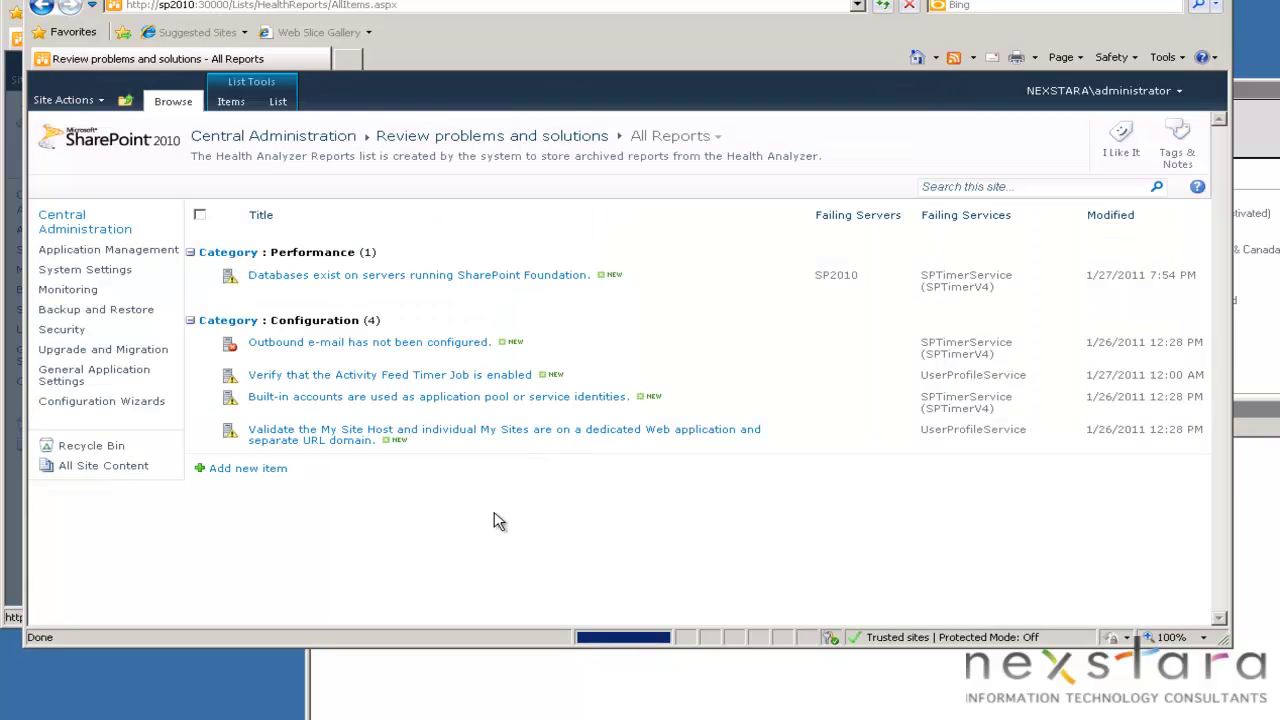